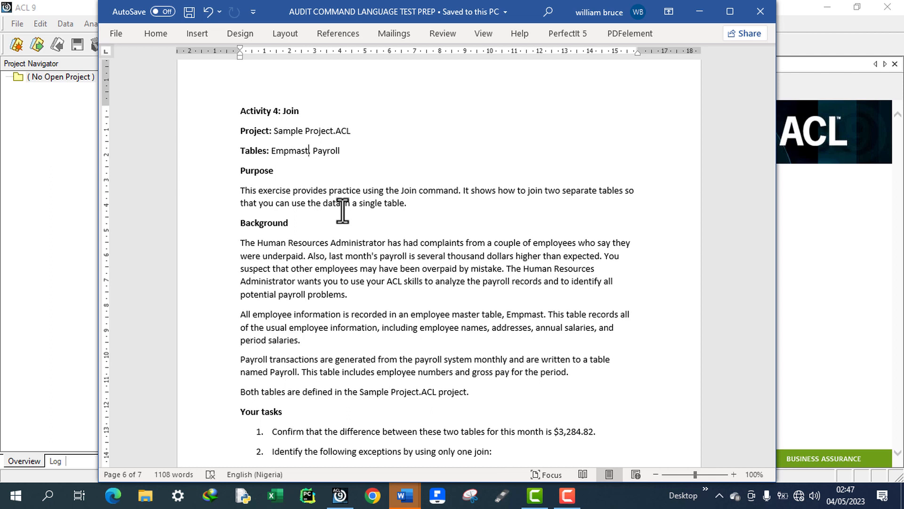
Highlight the word "Join" in the Activity 4 heading, then switch to ACL 9 and look at the available data commands
{"action": "double_click", "coordinate": [291, 113]}
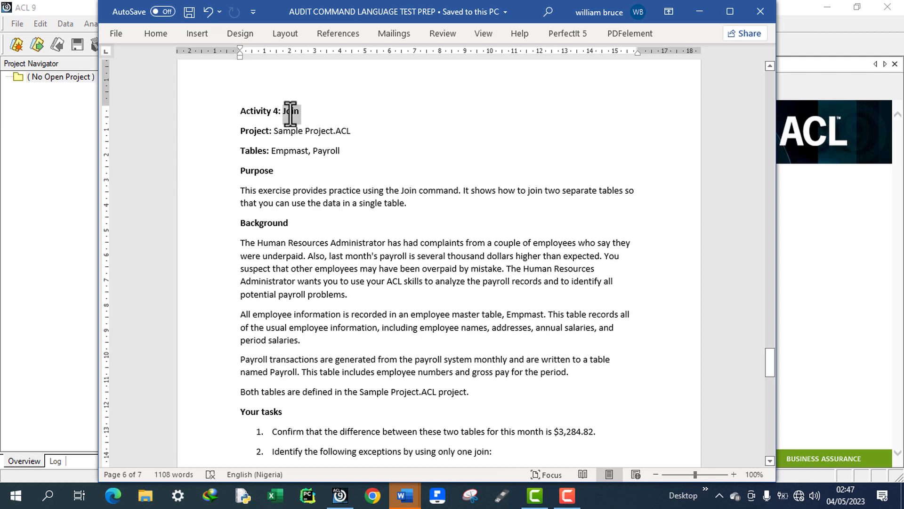
{"action": "left_click", "coordinate": [84, 231]}
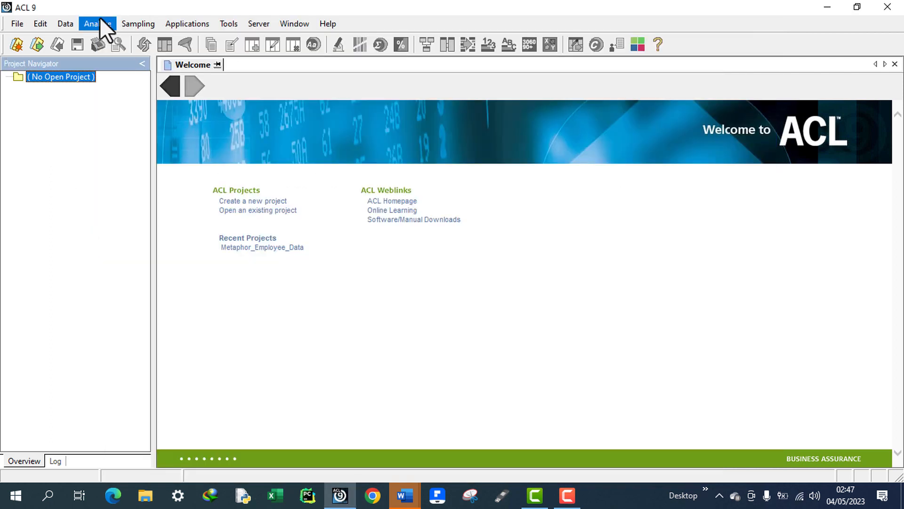
{"action": "left_click", "coordinate": [90, 24]}
{"action": "mouse_move", "coordinate": [63, 28]}
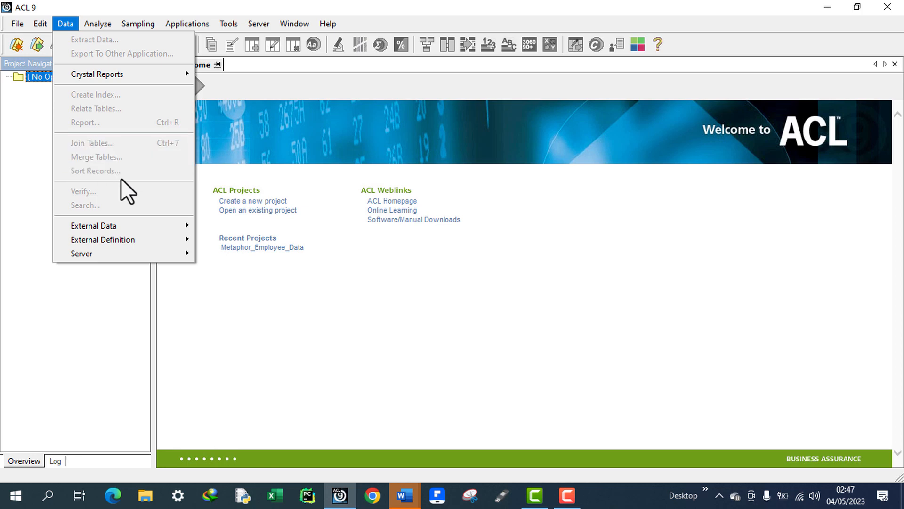
{"action": "left_click", "coordinate": [32, 152]}
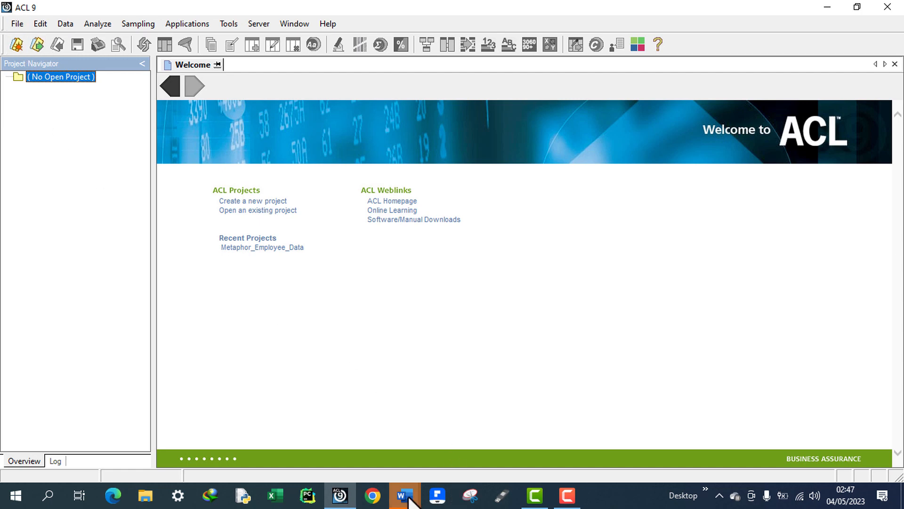
Switch to the Word exercise, review the Activity 4 heading, project name and required tables, and return to ACL 9
{"action": "mouse_move", "coordinate": [404, 494]}
{"action": "left_click", "coordinate": [472, 443]}
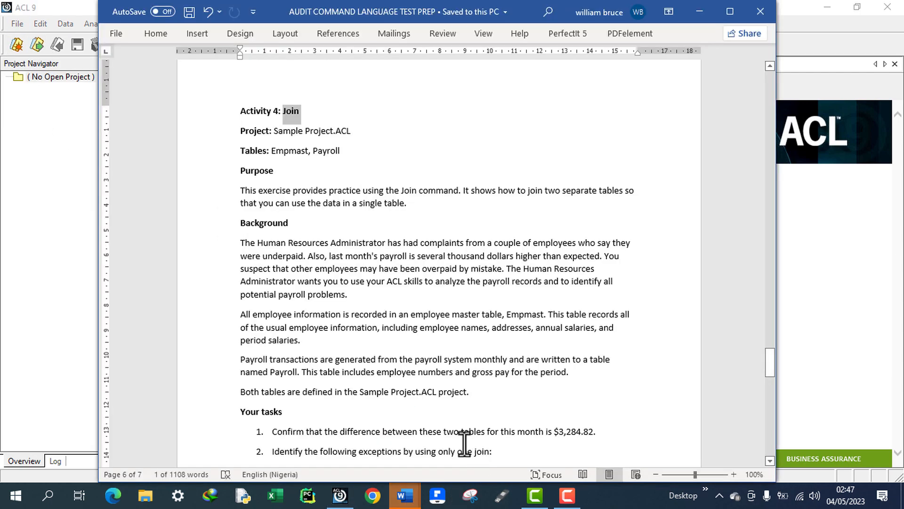
{"action": "left_click", "coordinate": [412, 207]}
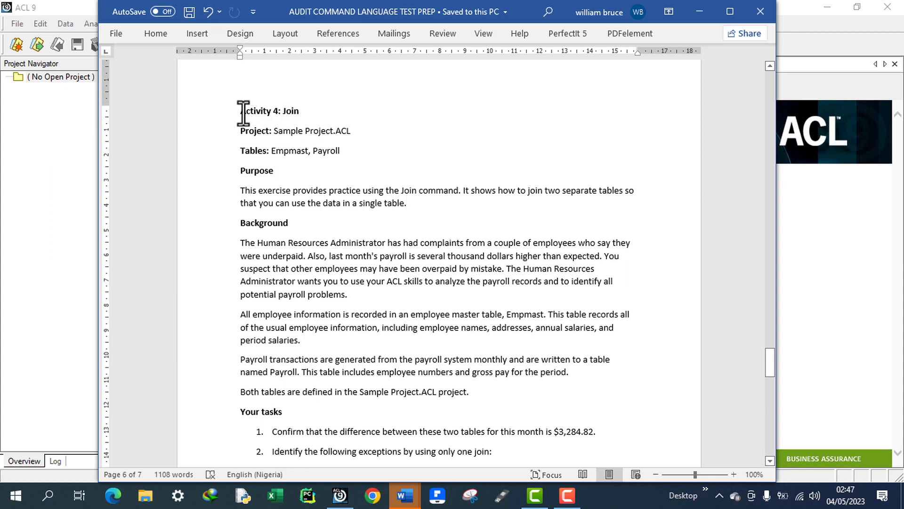
{"action": "left_click_drag", "start_coordinate": [238, 110], "coordinate": [304, 119]}
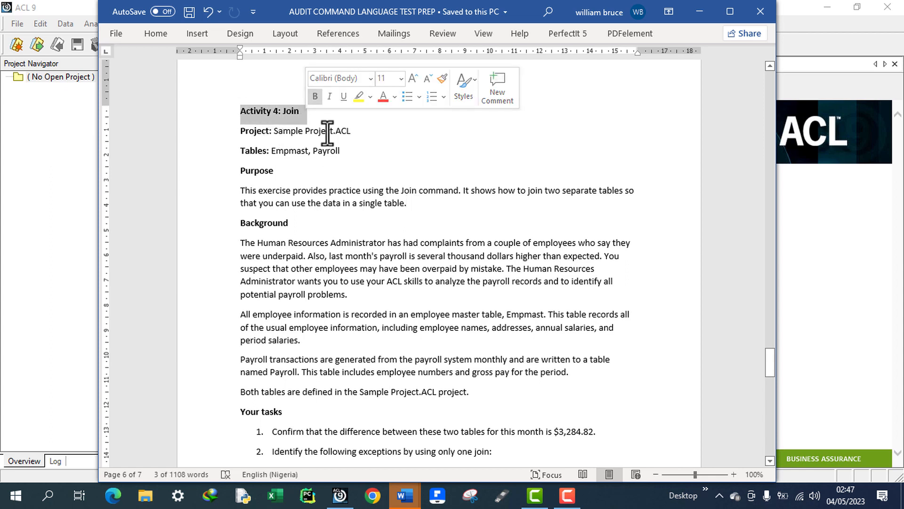
{"action": "left_click", "coordinate": [326, 131]}
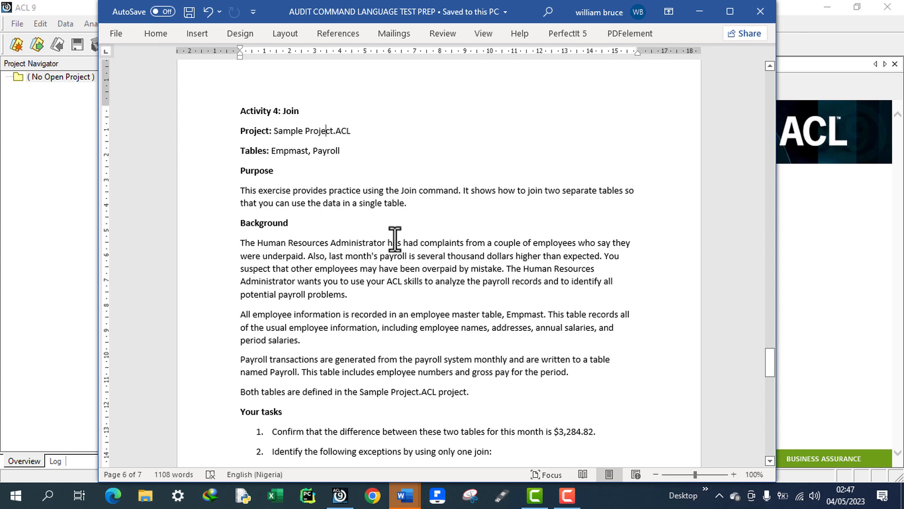
{"action": "left_click_drag", "start_coordinate": [349, 152], "coordinate": [311, 151]}
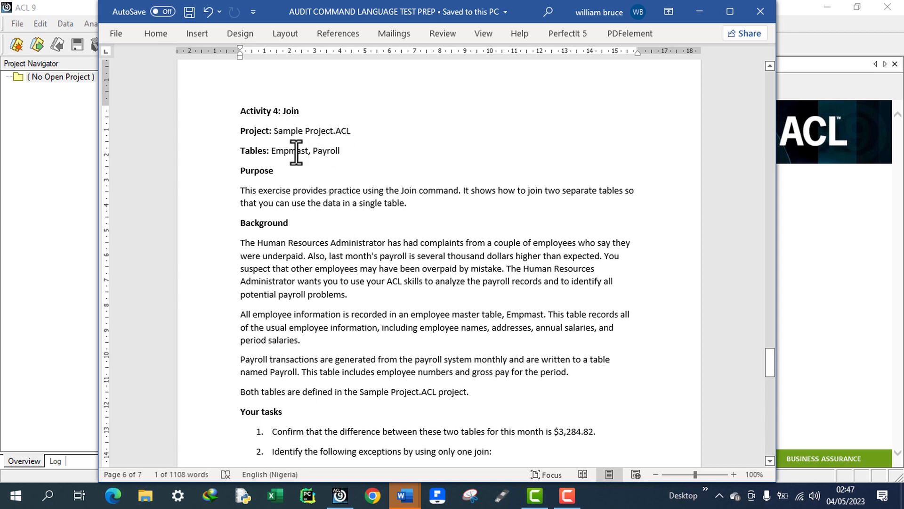
{"action": "double_click", "coordinate": [297, 151]}
{"action": "left_click", "coordinate": [47, 148]}
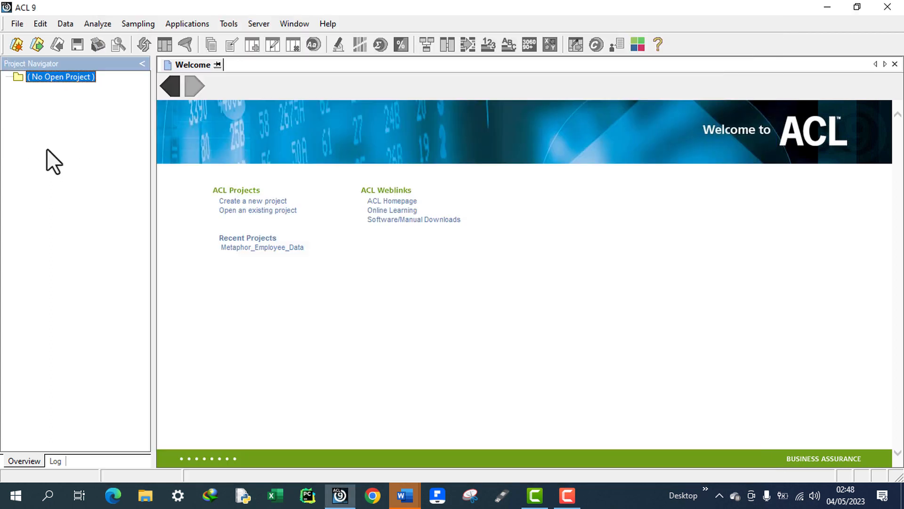
{"action": "left_click", "coordinate": [18, 21]}
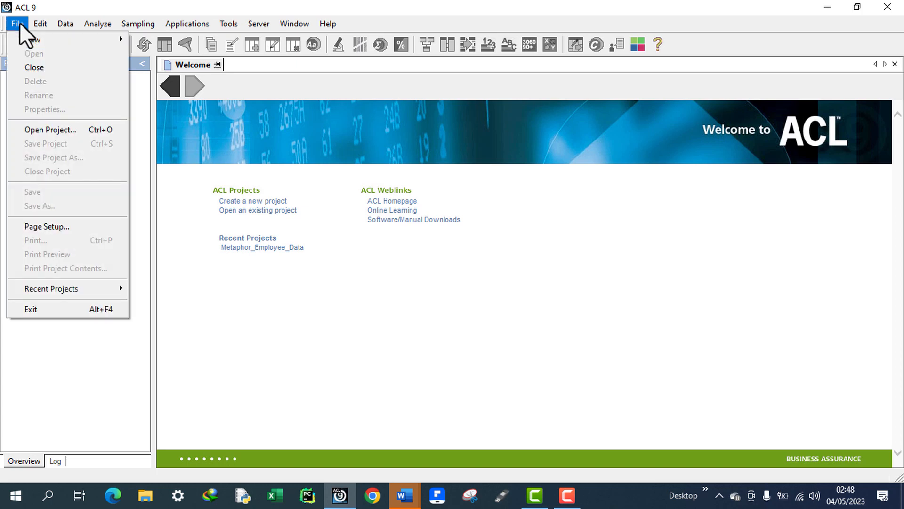
{"action": "left_click", "coordinate": [54, 129]}
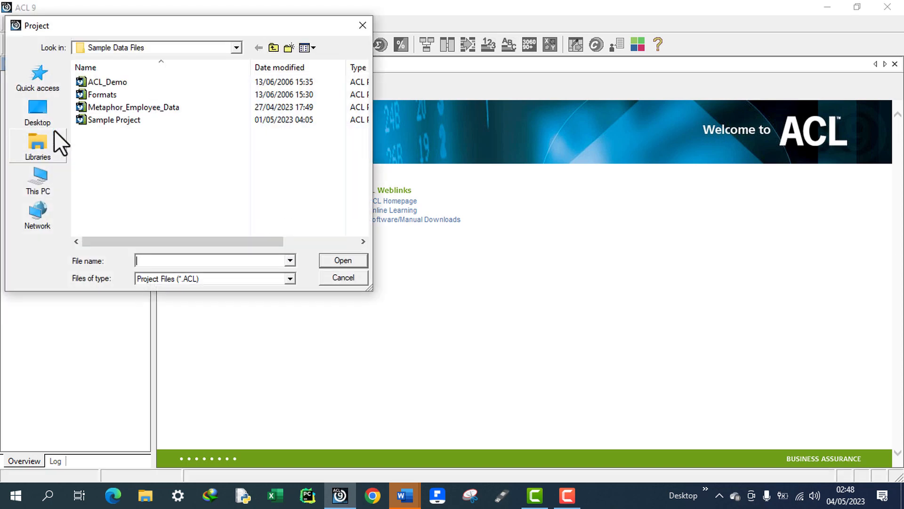
{"action": "left_click", "coordinate": [361, 26]}
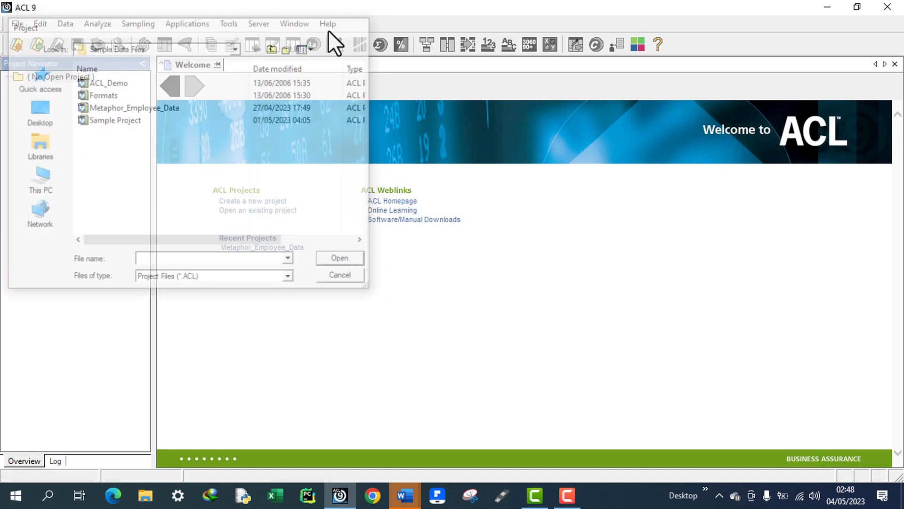
Open the Sample Project file from the Sample Data Files folder, using its working copy
{"action": "left_click", "coordinate": [16, 23]}
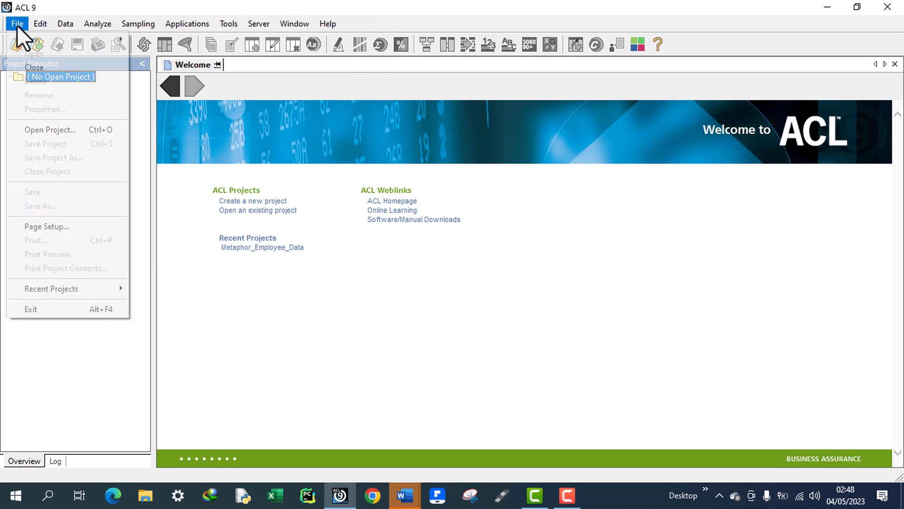
{"action": "left_click", "coordinate": [79, 129]}
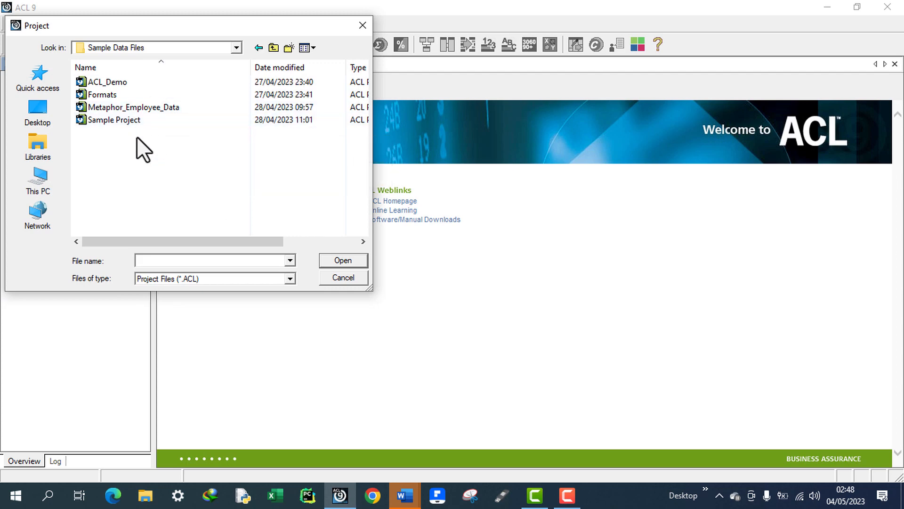
{"action": "left_click", "coordinate": [137, 119]}
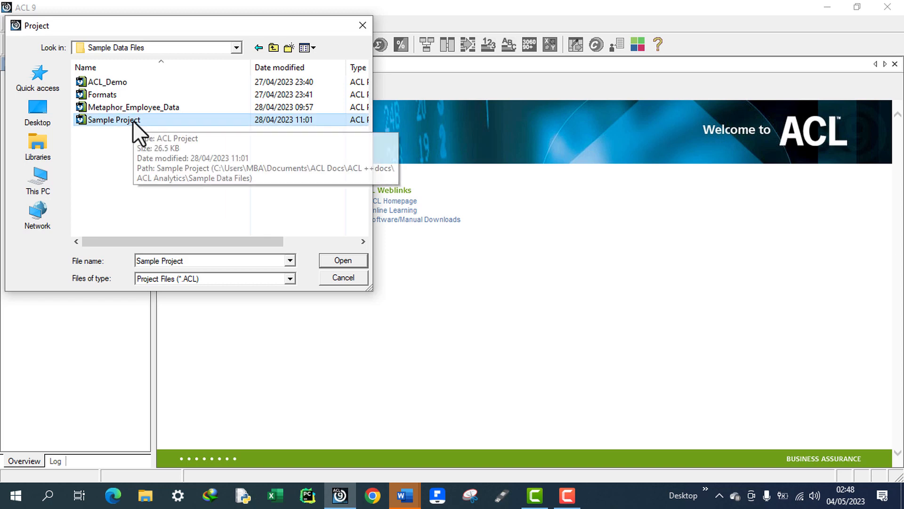
{"action": "left_click", "coordinate": [347, 261]}
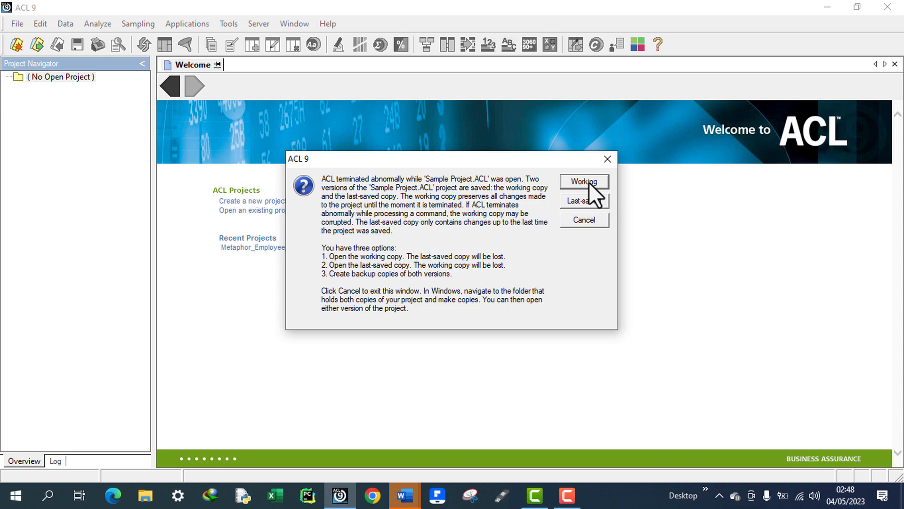
{"action": "left_click", "coordinate": [589, 182]}
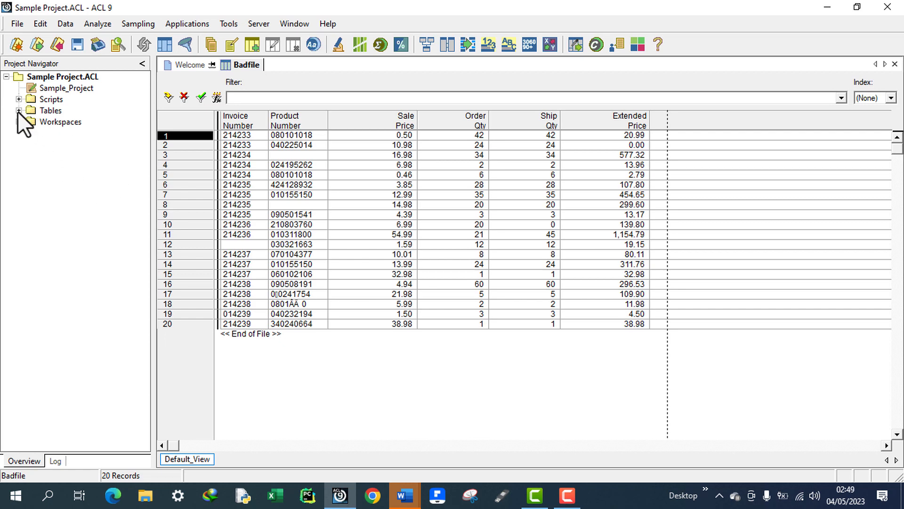
Look through the project's Scripts, Tables and Workspaces folders
{"action": "left_click", "coordinate": [18, 99]}
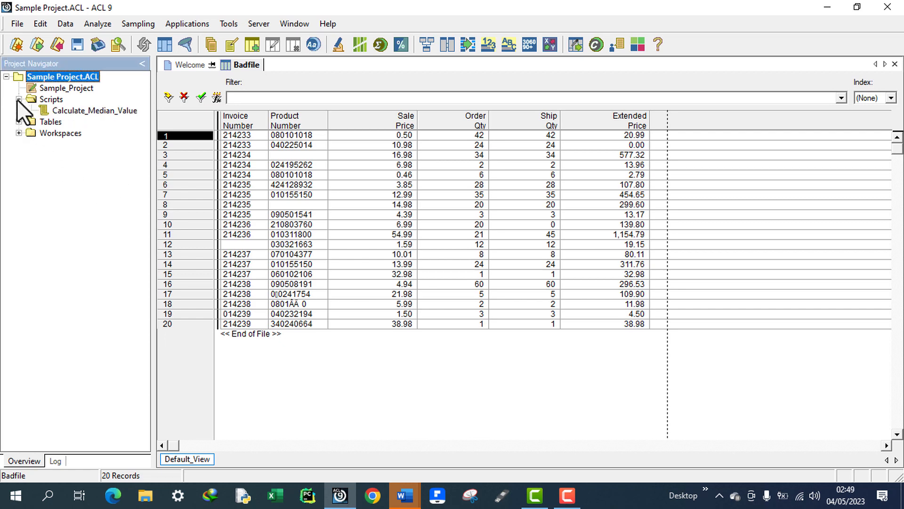
{"action": "left_click", "coordinate": [18, 99]}
{"action": "left_click", "coordinate": [19, 110]}
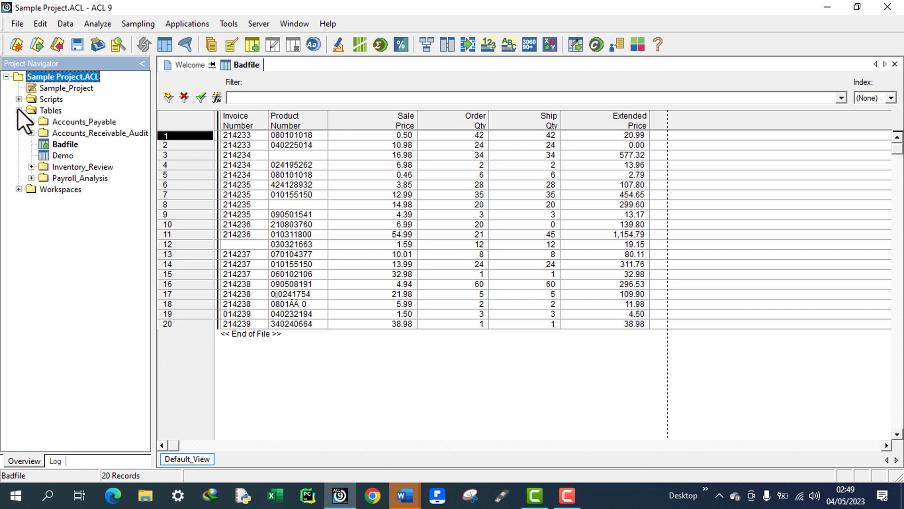
{"action": "left_click", "coordinate": [18, 110]}
{"action": "left_click", "coordinate": [18, 121]}
{"action": "left_click", "coordinate": [18, 122]}
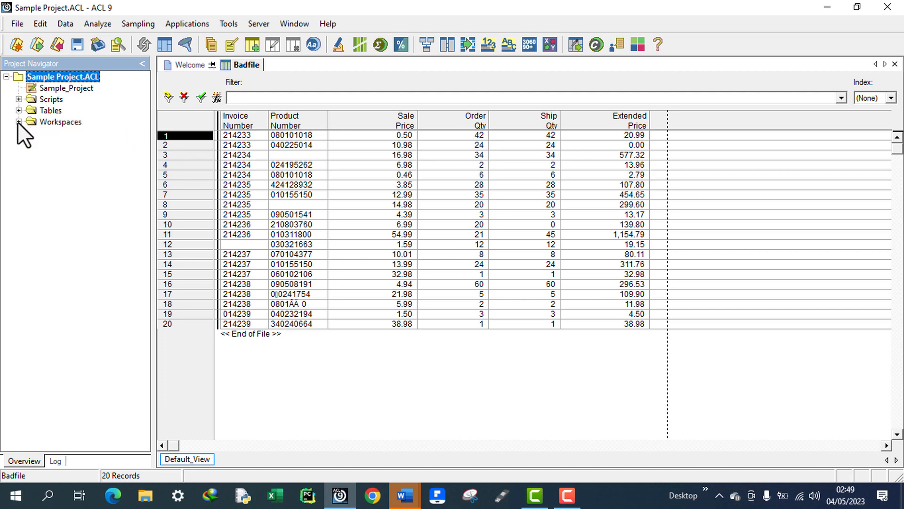
Expand the Tables folder and its Payroll_Analysis subfolder to locate the Empmast and Payroll tables
{"action": "left_click", "coordinate": [18, 109]}
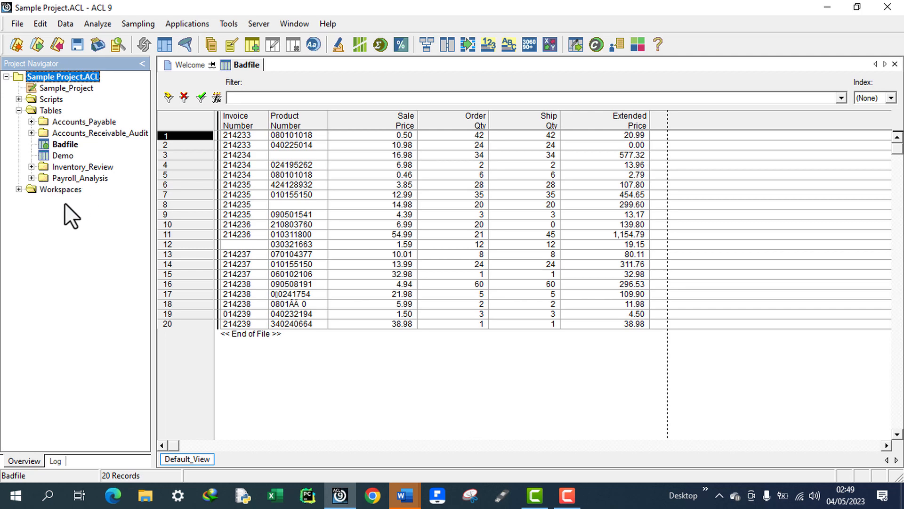
{"action": "left_click", "coordinate": [31, 178]}
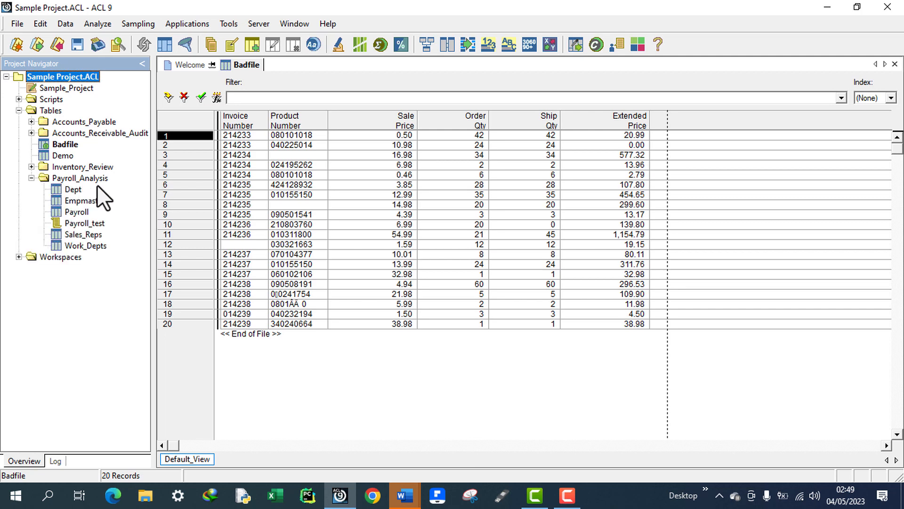
{"action": "left_click", "coordinate": [78, 201]}
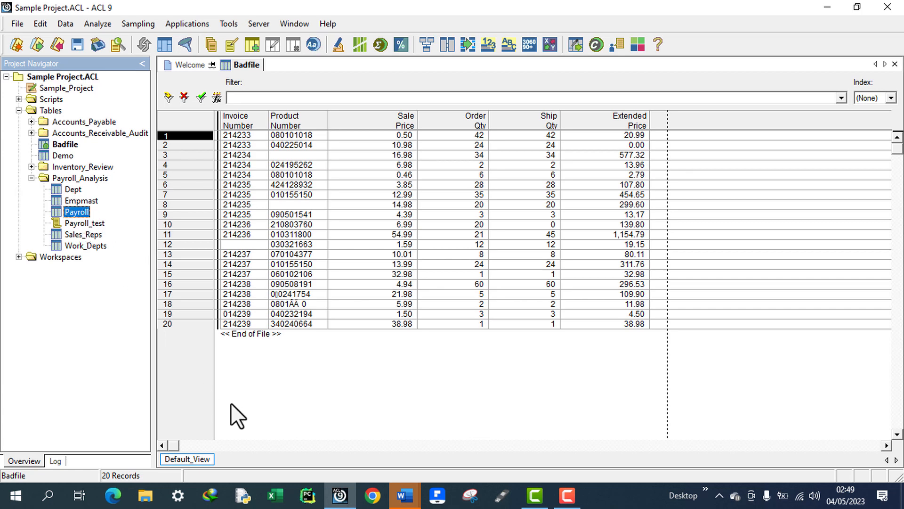
Switch to the Word exercise and make the words "Join command" bold in the Purpose paragraph
{"action": "mouse_move", "coordinate": [405, 495]}
{"action": "left_click", "coordinate": [474, 448]}
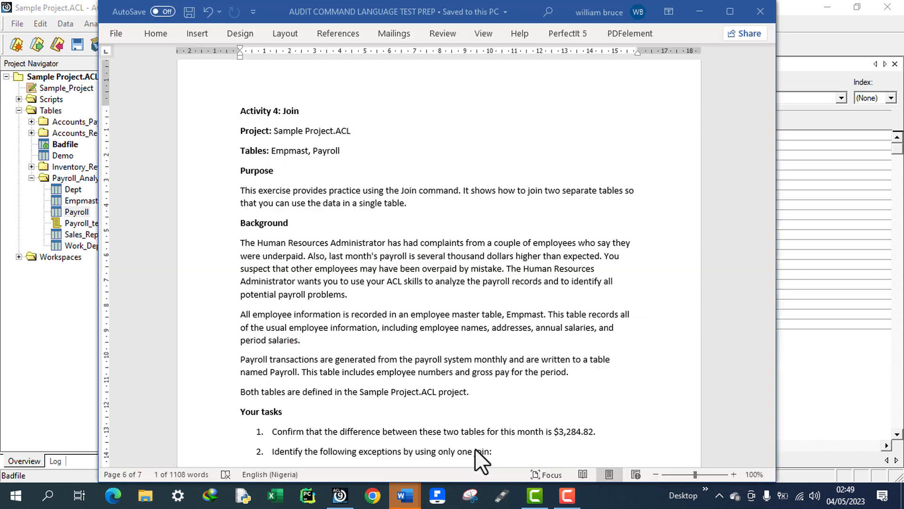
{"action": "left_click", "coordinate": [337, 150]}
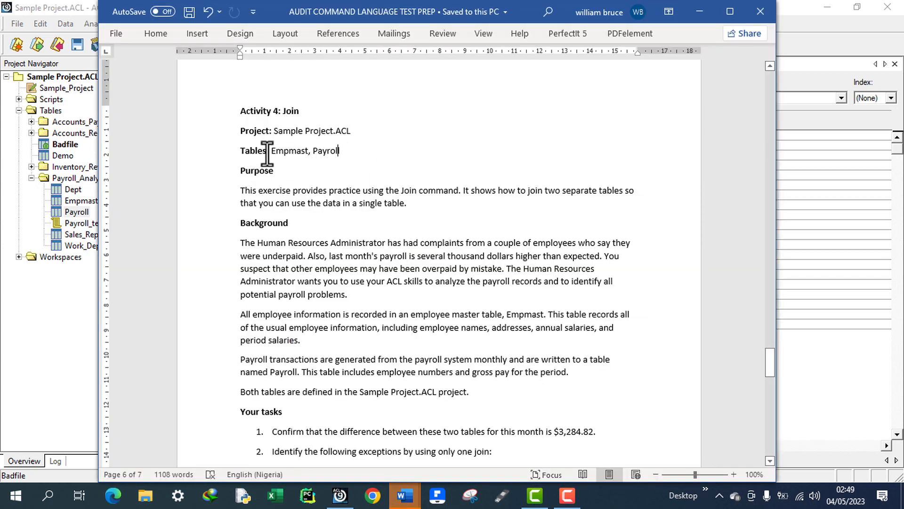
{"action": "left_click", "coordinate": [287, 154]}
{"action": "left_click_drag", "start_coordinate": [459, 191], "coordinate": [401, 194]}
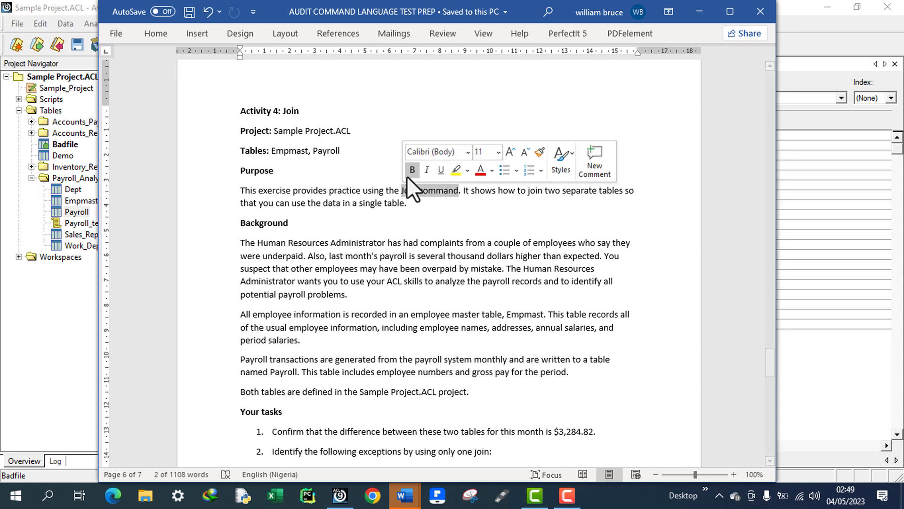
{"action": "left_click", "coordinate": [408, 175]}
{"action": "left_click", "coordinate": [449, 222]}
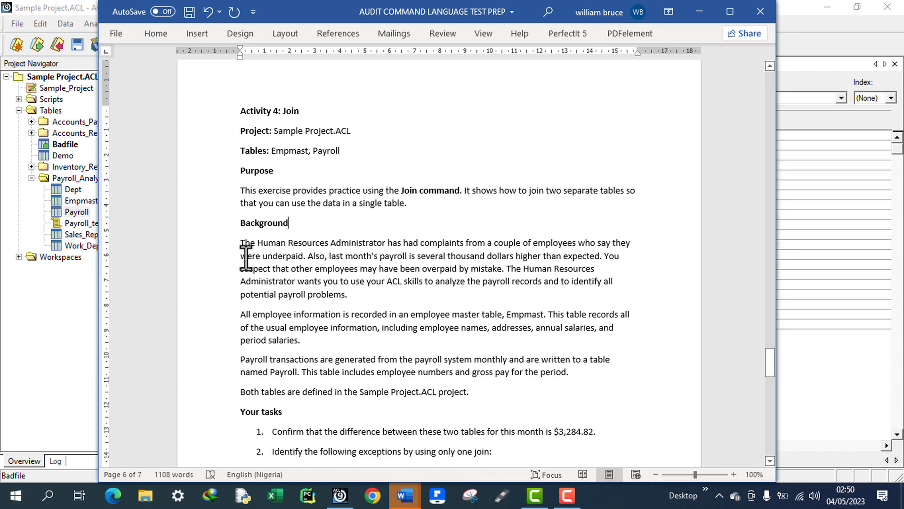
Return to ACL 9 and open the Empmast table from the Payroll_Analysis folder
{"action": "left_click", "coordinate": [55, 291]}
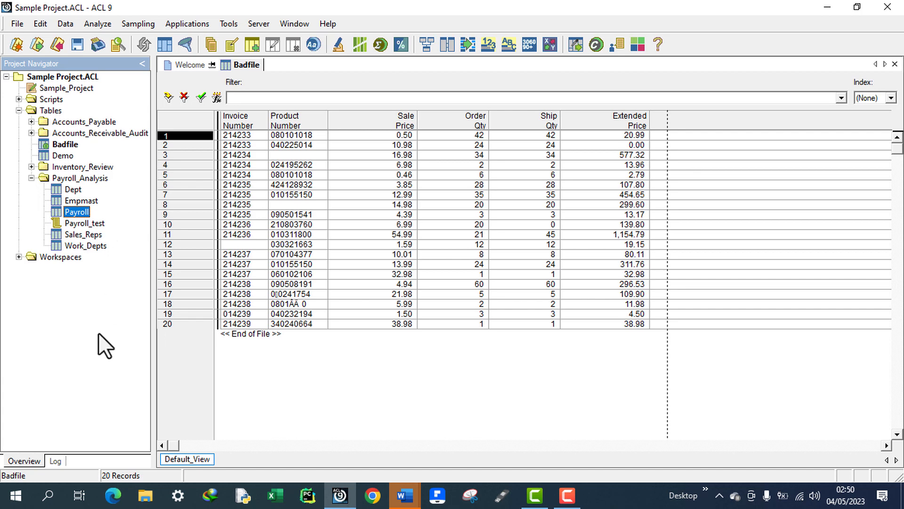
{"action": "left_click", "coordinate": [69, 202]}
{"action": "double_click", "coordinate": [80, 201]}
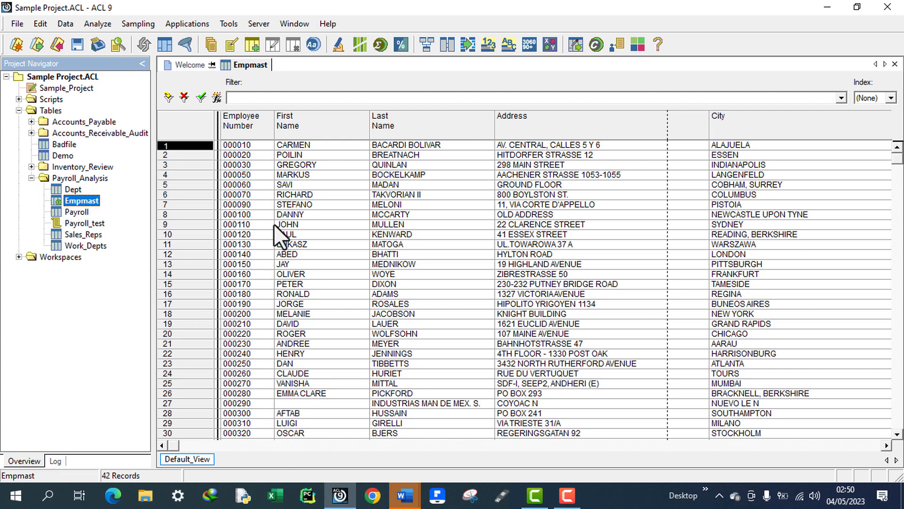
Examine the Employee Number, First Name, Last Name and Address columns of the Empmast table
{"action": "left_click", "coordinate": [257, 129]}
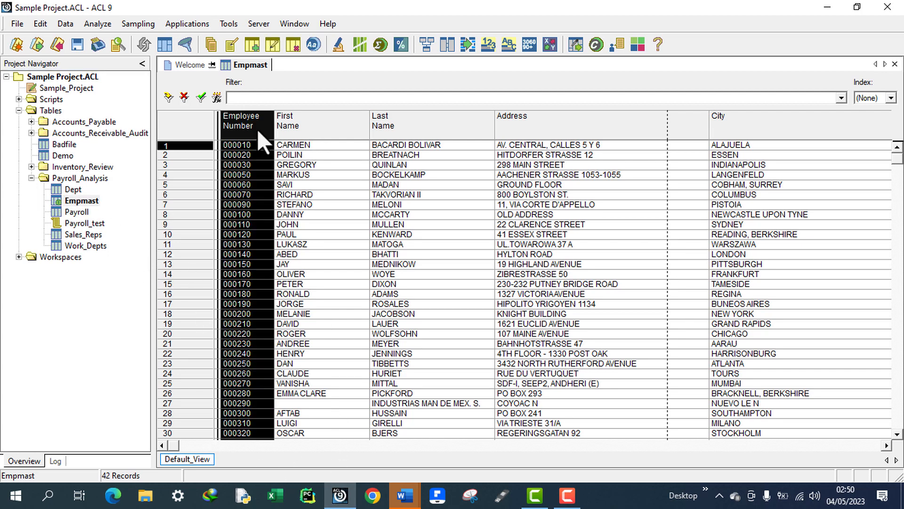
{"action": "left_click", "coordinate": [313, 124]}
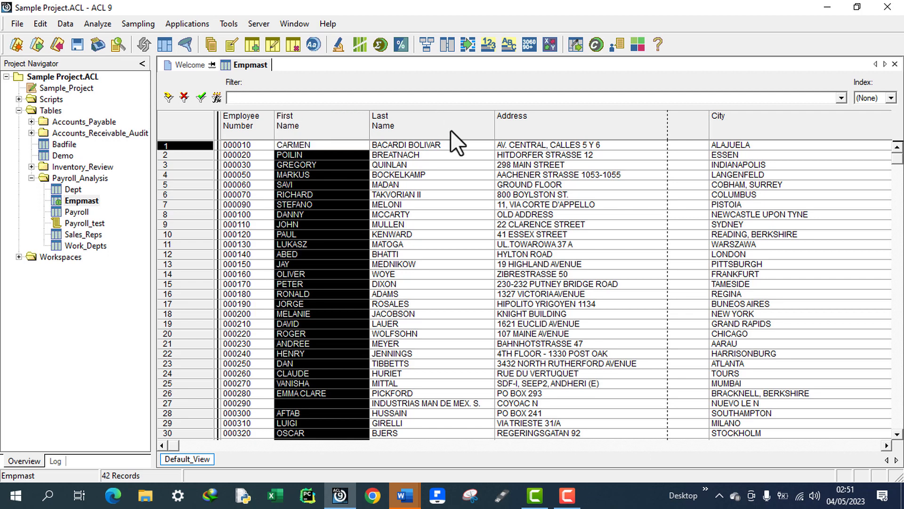
{"action": "left_click", "coordinate": [450, 129]}
{"action": "left_click", "coordinate": [552, 134]}
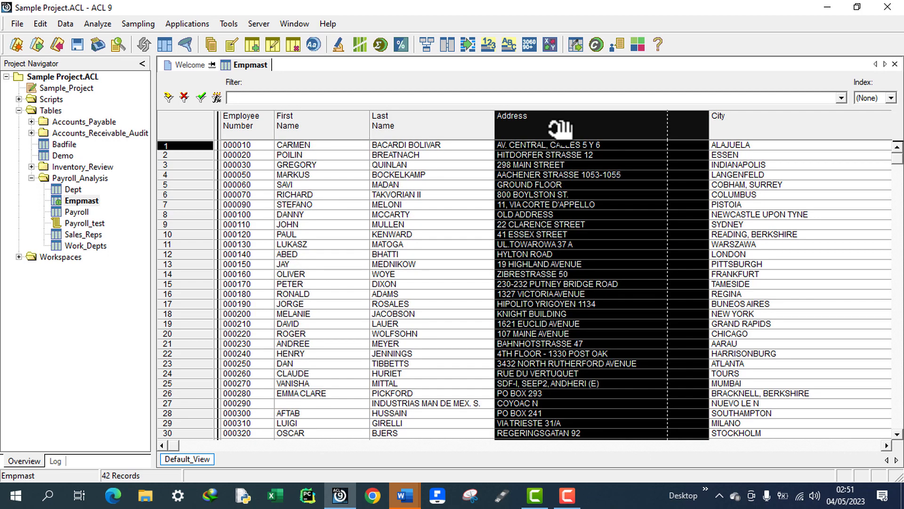
{"action": "left_click", "coordinate": [245, 121]}
{"action": "left_click", "coordinate": [304, 122]}
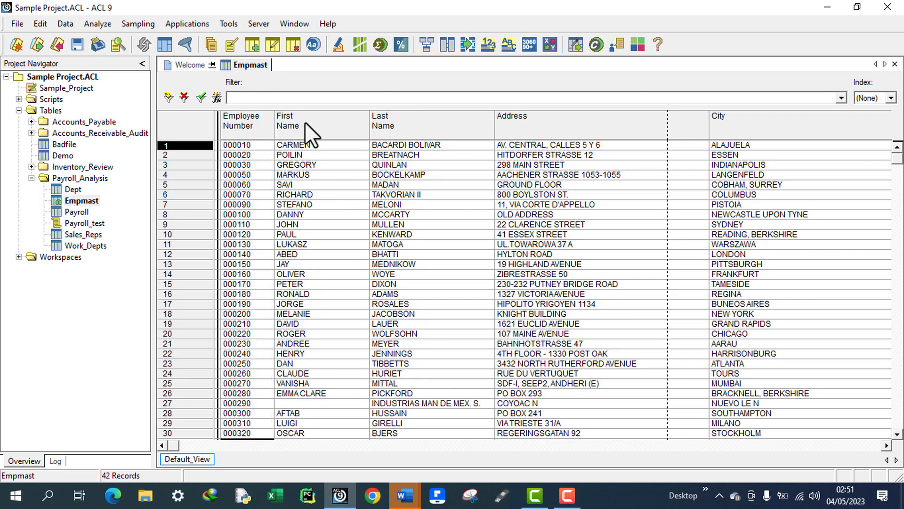
{"action": "left_click", "coordinate": [442, 124]}
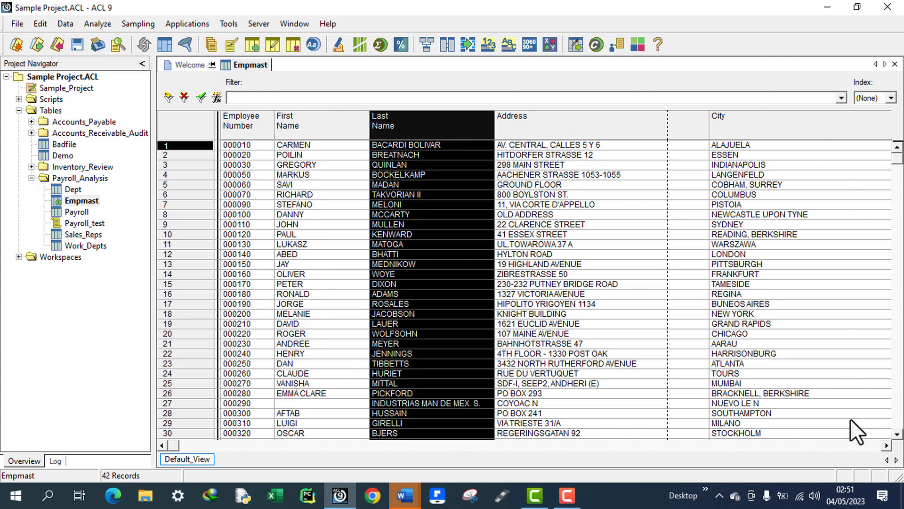
Examine the remaining columns of the Empmast table, from Country through Commission, including Salary and Bonus
{"action": "left_click", "coordinate": [849, 447]}
{"action": "left_click", "coordinate": [848, 447]}
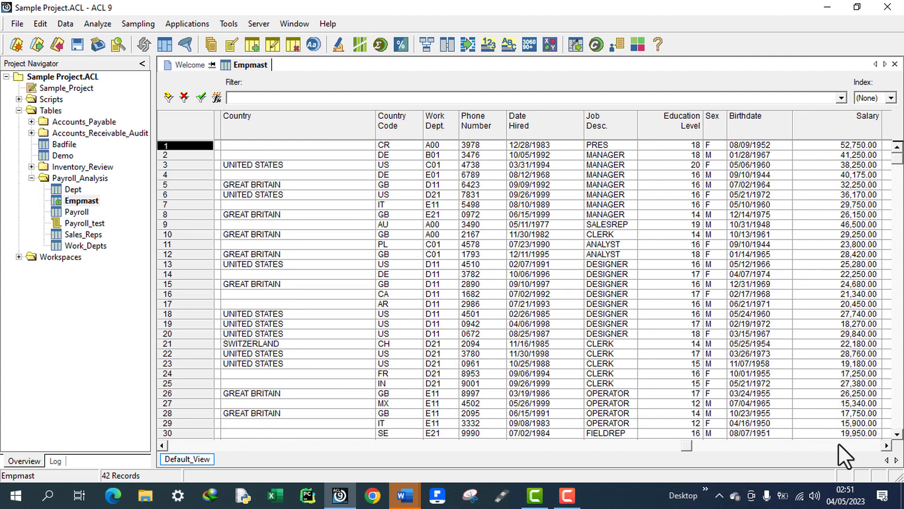
{"action": "left_click", "coordinate": [837, 447]}
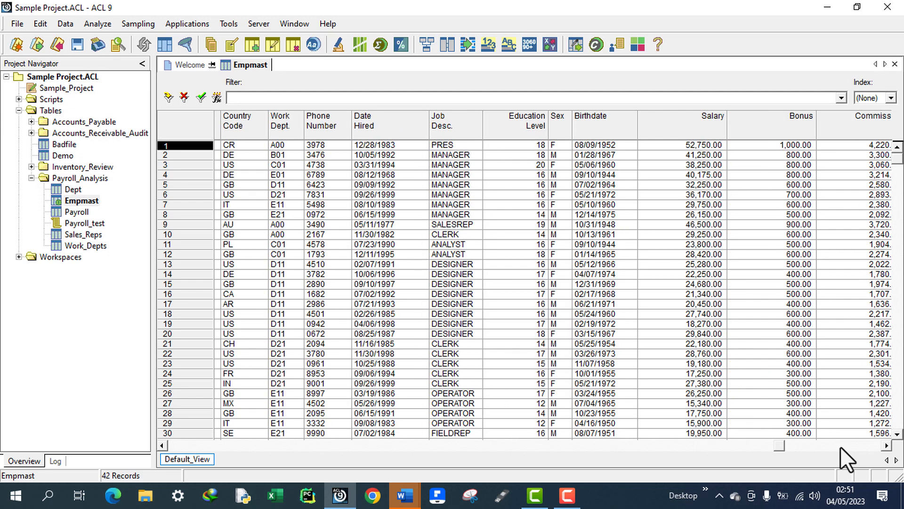
{"action": "left_click", "coordinate": [840, 447]}
{"action": "left_click", "coordinate": [840, 447]}
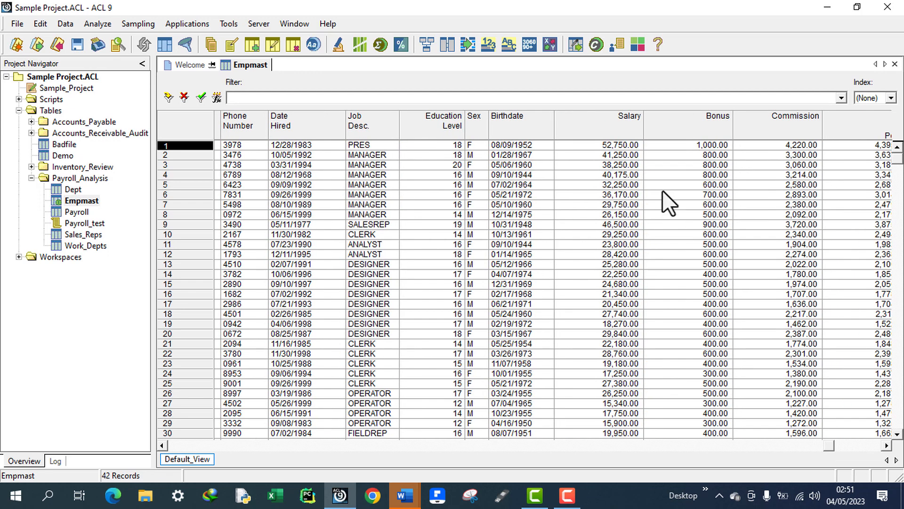
{"action": "left_click", "coordinate": [617, 118]}
{"action": "left_click", "coordinate": [688, 133]}
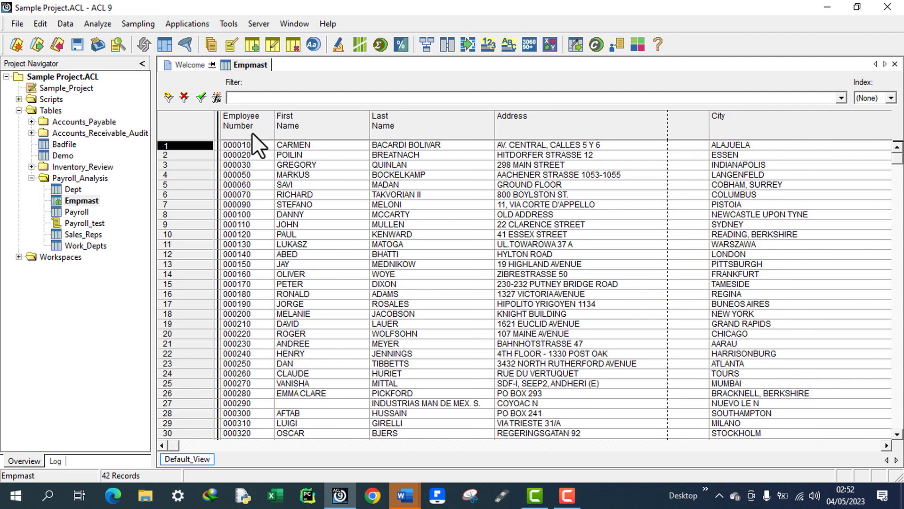
Compare the Employee Number column in the Empmast and Payroll tables, finishing with Empmast open
{"action": "left_click", "coordinate": [256, 116]}
{"action": "left_click_drag", "start_coordinate": [256, 116], "coordinate": [219, 129]}
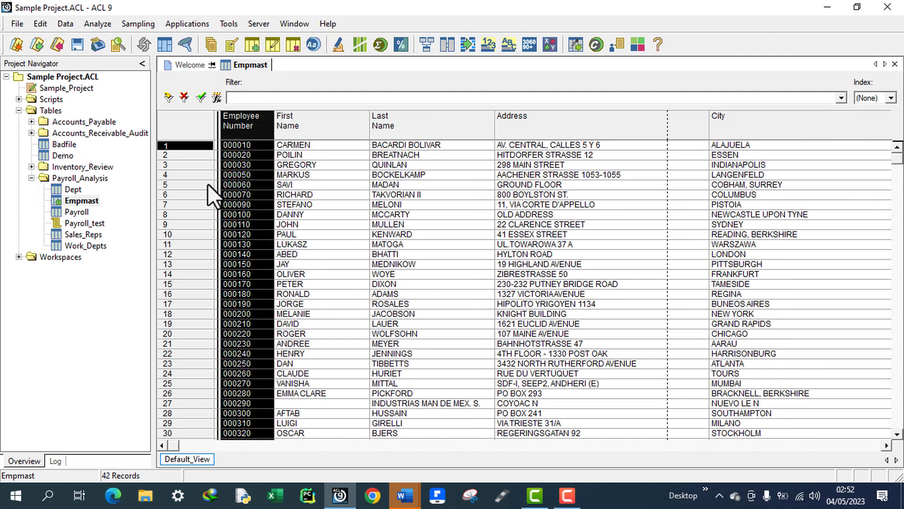
{"action": "double_click", "coordinate": [71, 212]}
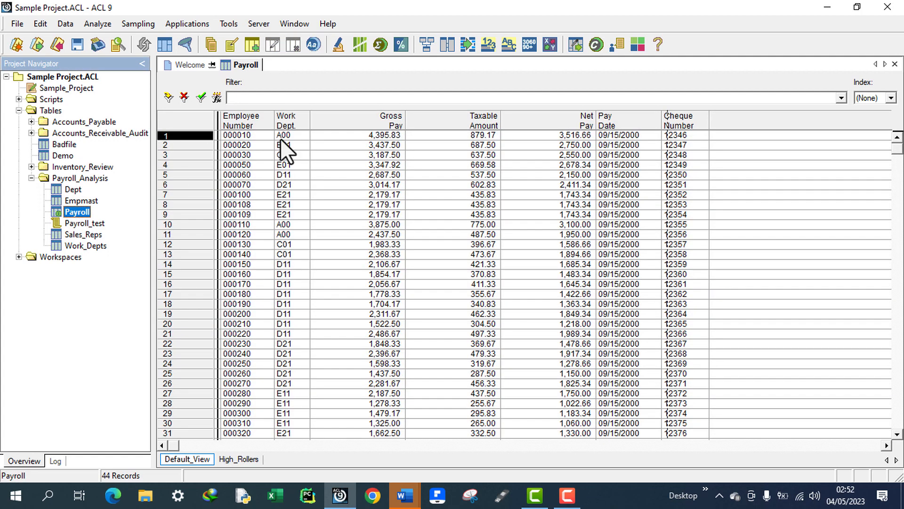
{"action": "left_click", "coordinate": [254, 123]}
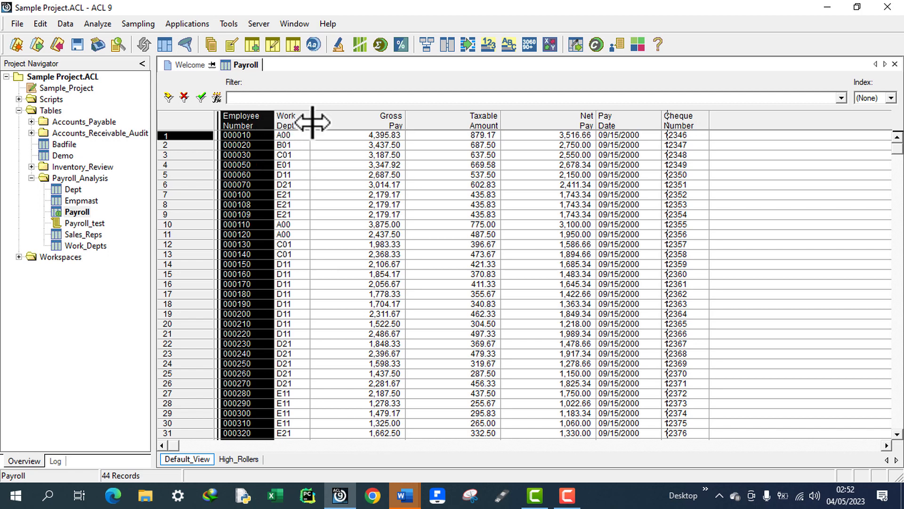
{"action": "double_click", "coordinate": [82, 201]}
{"action": "left_click", "coordinate": [247, 123]}
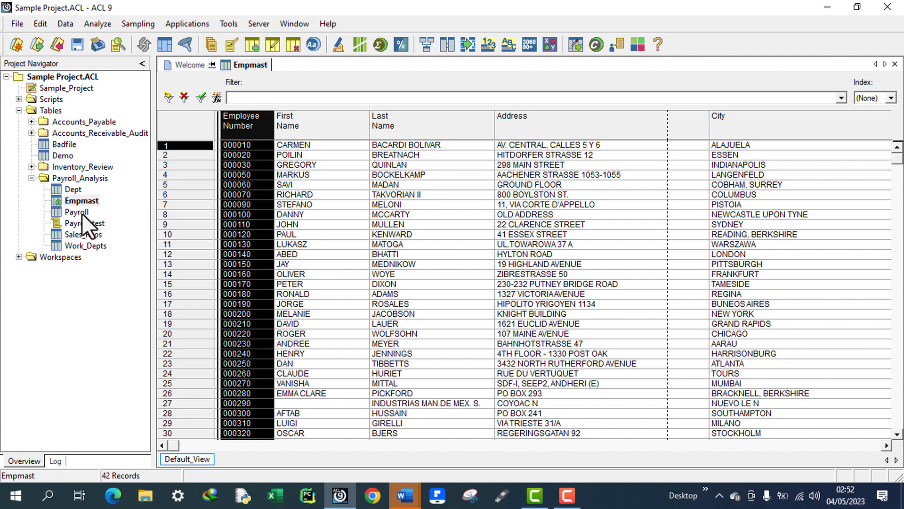
Switch to the Word exercise and read the Background section and task 1 about the $3,284.82 difference between the tables
{"action": "left_click", "coordinate": [406, 494]}
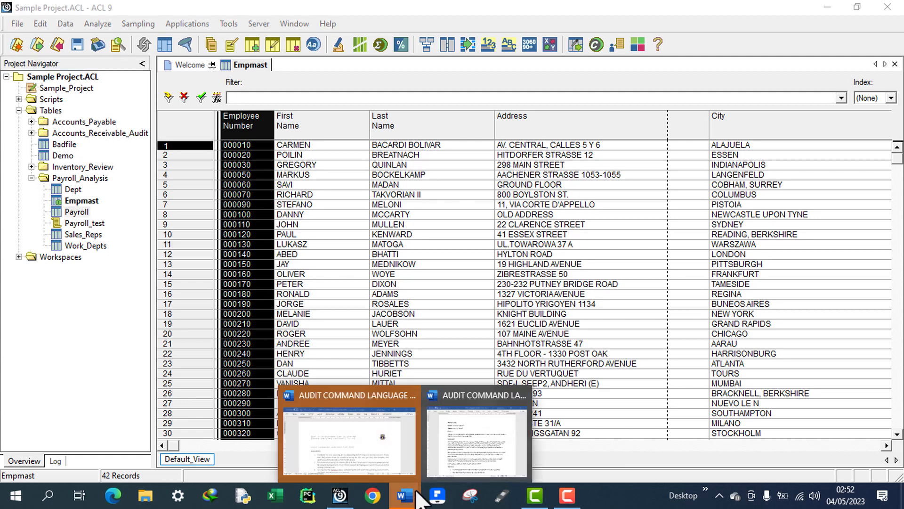
{"action": "left_click", "coordinate": [501, 439]}
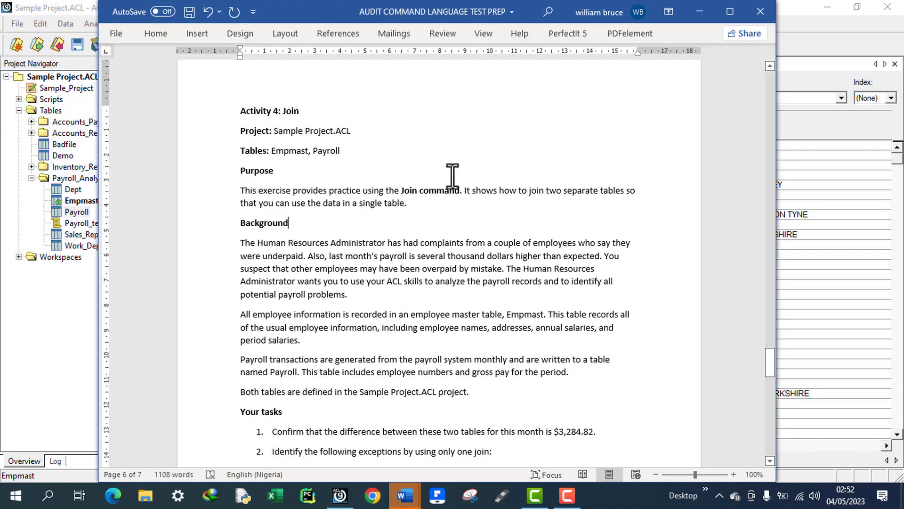
{"action": "key", "text": "shift+Home"}
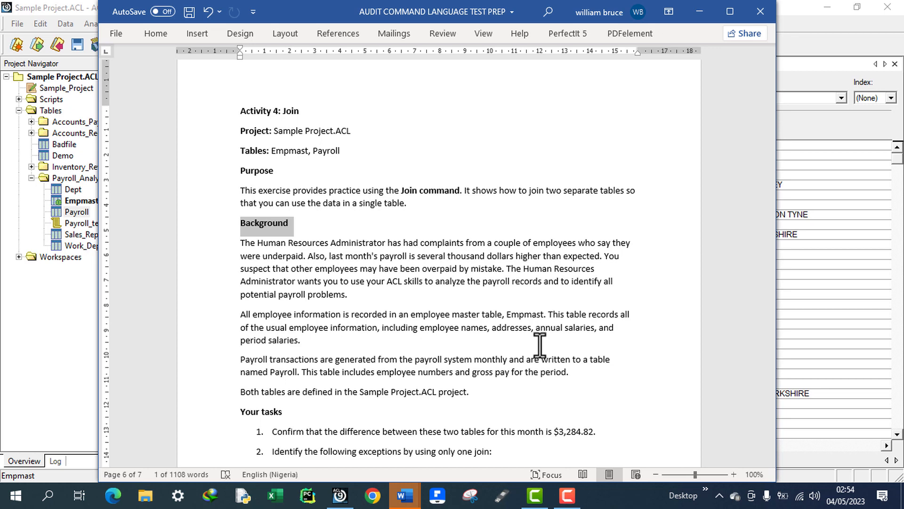
{"action": "scroll", "coordinate": [539, 345], "scroll_direction": "down", "scroll_amount": 3}
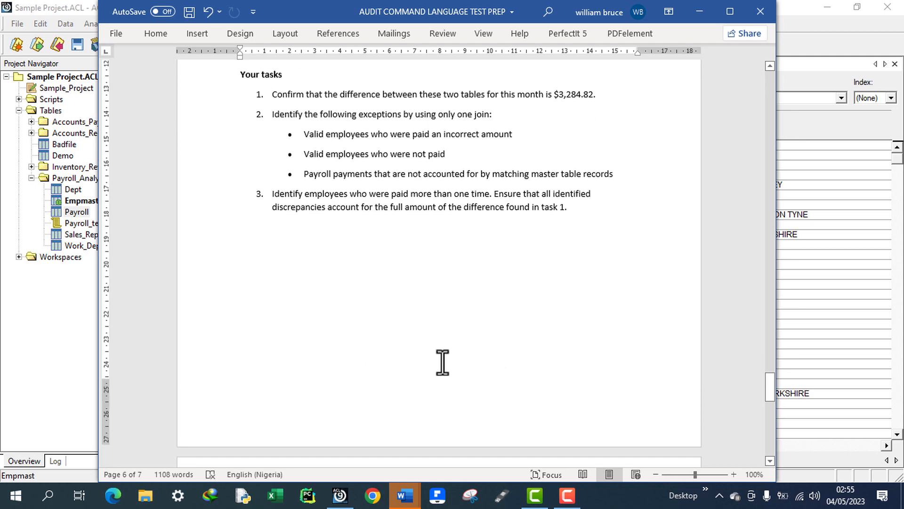
{"action": "scroll", "coordinate": [443, 363], "scroll_direction": "up", "scroll_amount": 4}
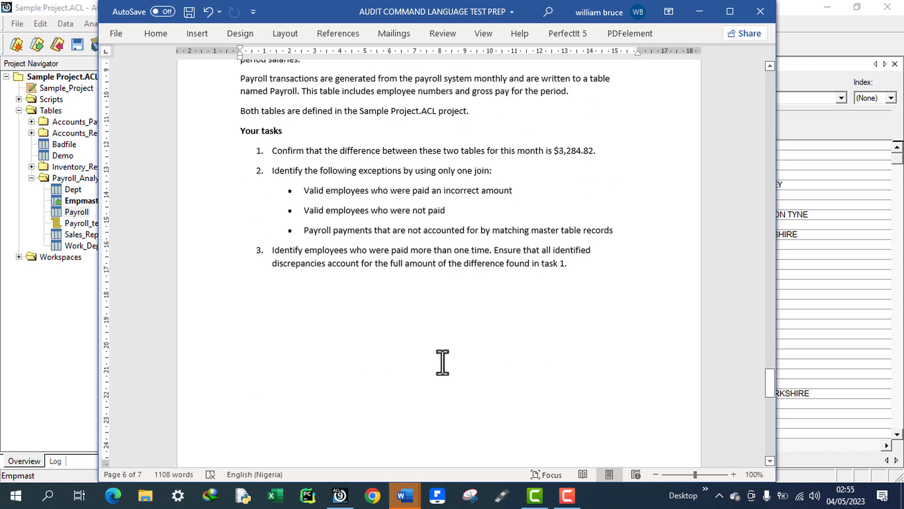
{"action": "scroll", "coordinate": [443, 362], "scroll_direction": "up", "scroll_amount": 1}
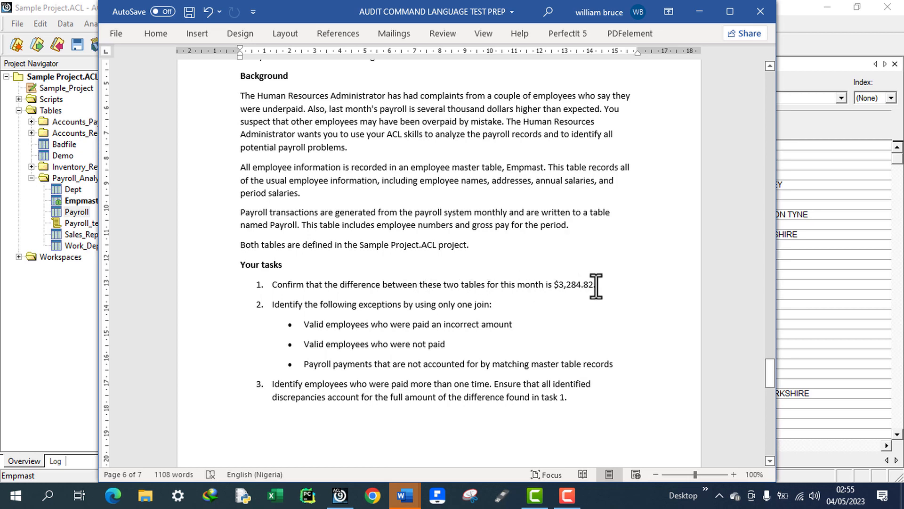
{"action": "left_click_drag", "start_coordinate": [596, 284], "coordinate": [545, 284]}
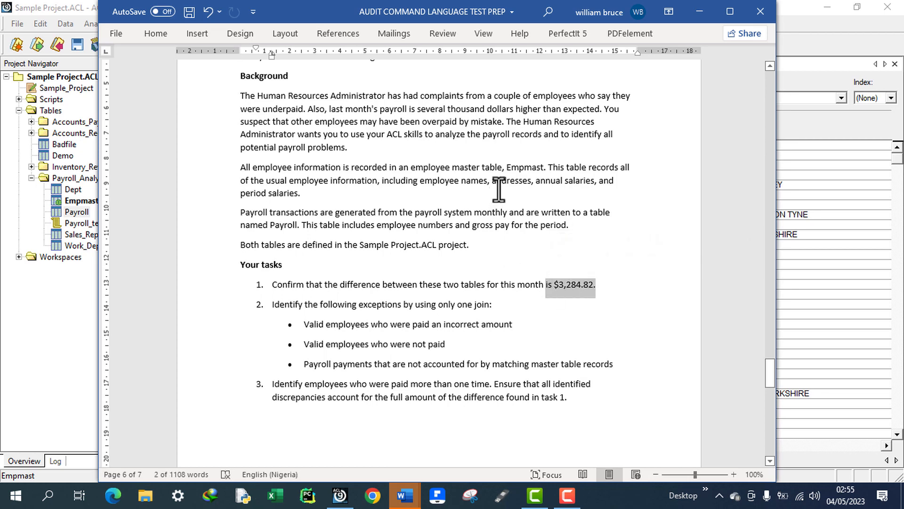
{"action": "scroll", "coordinate": [500, 198], "scroll_direction": "up", "scroll_amount": 3}
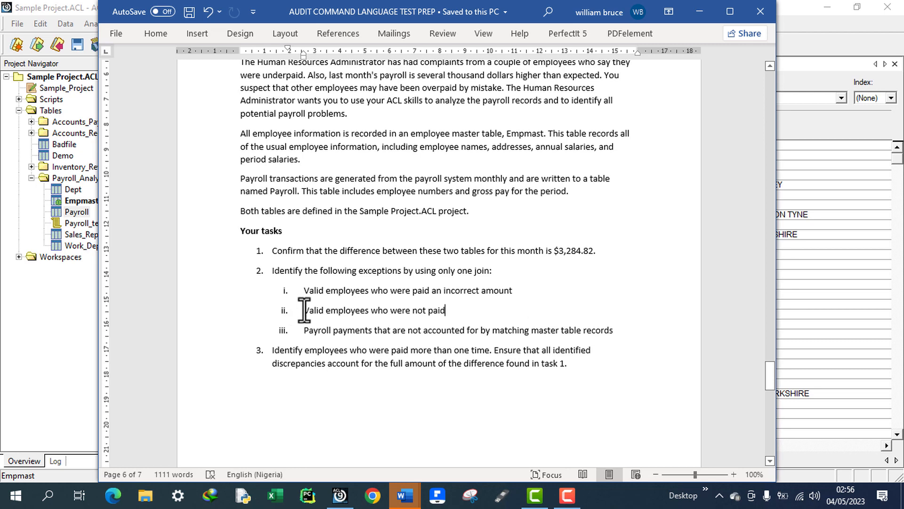
Read the exceptions to identify under task 2 and the multiple-payment check in task 3, referring back to task 1
{"action": "left_click_drag", "start_coordinate": [317, 309], "coordinate": [496, 320]}
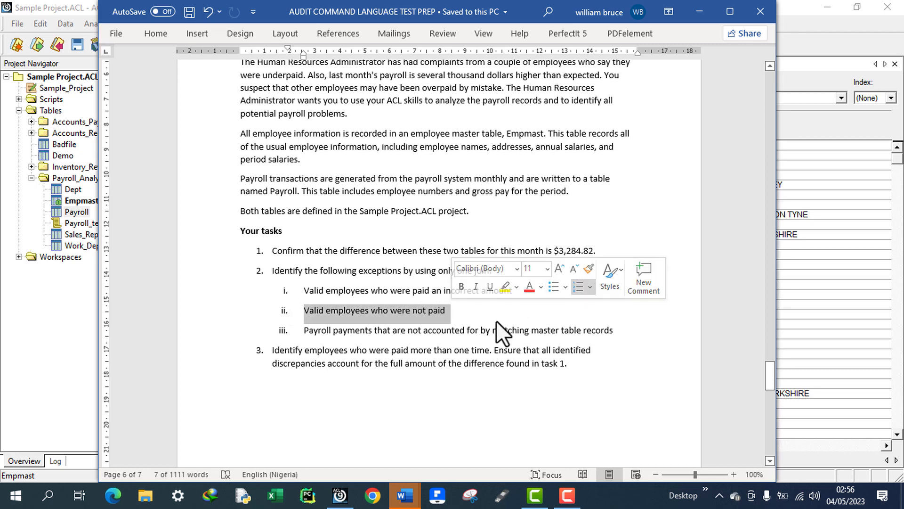
{"action": "triple_click", "coordinate": [314, 331]}
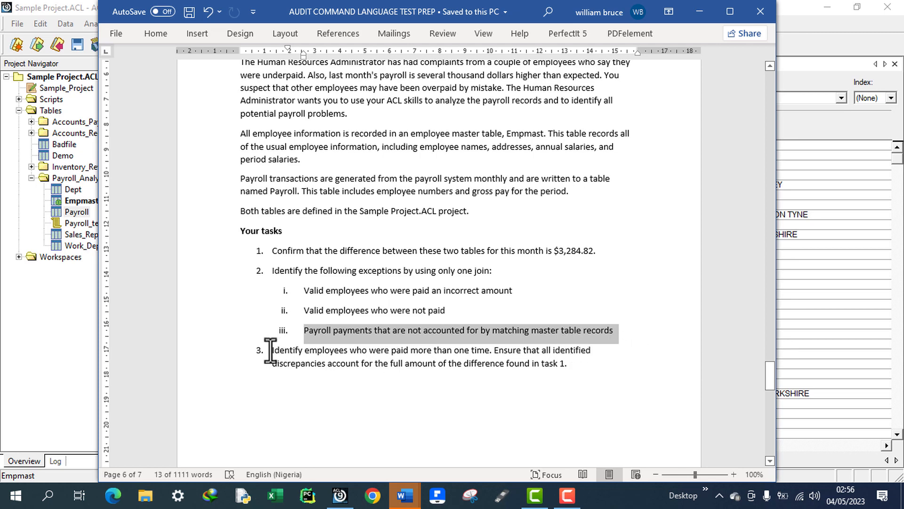
{"action": "left_click_drag", "start_coordinate": [271, 351], "coordinate": [581, 364]}
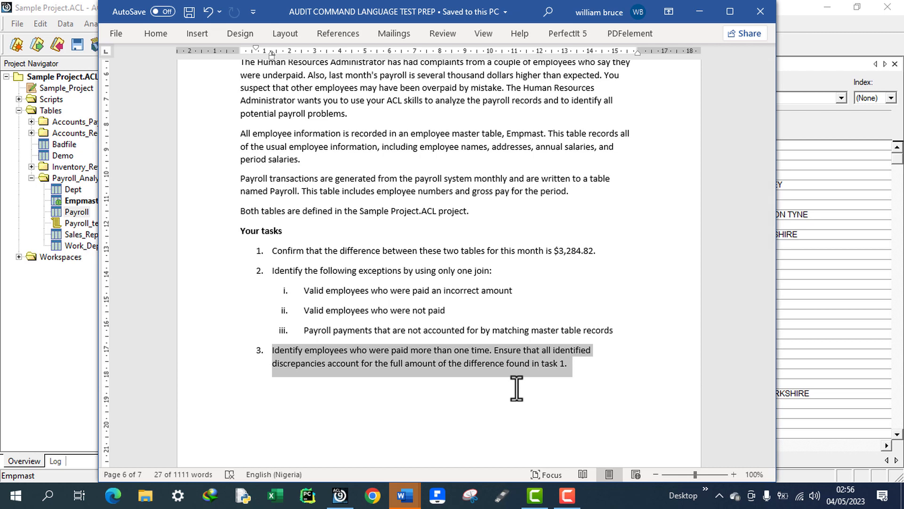
{"action": "left_click", "coordinate": [377, 361]}
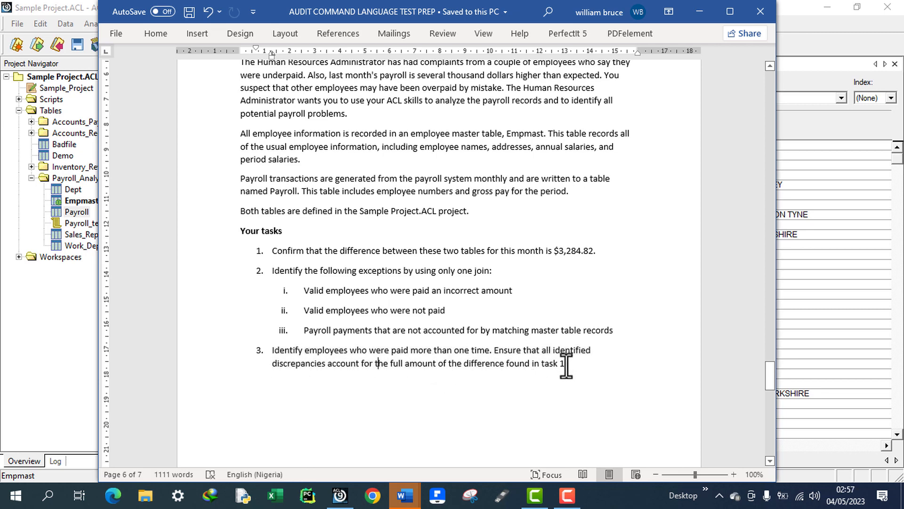
{"action": "left_click", "coordinate": [607, 250]}
{"action": "left_click_drag", "start_coordinate": [546, 253], "coordinate": [529, 253]}
Return to ACL 9, open the Payroll table from the Payroll_Analysis folder and close it again
{"action": "key", "text": "alt+Tab"}
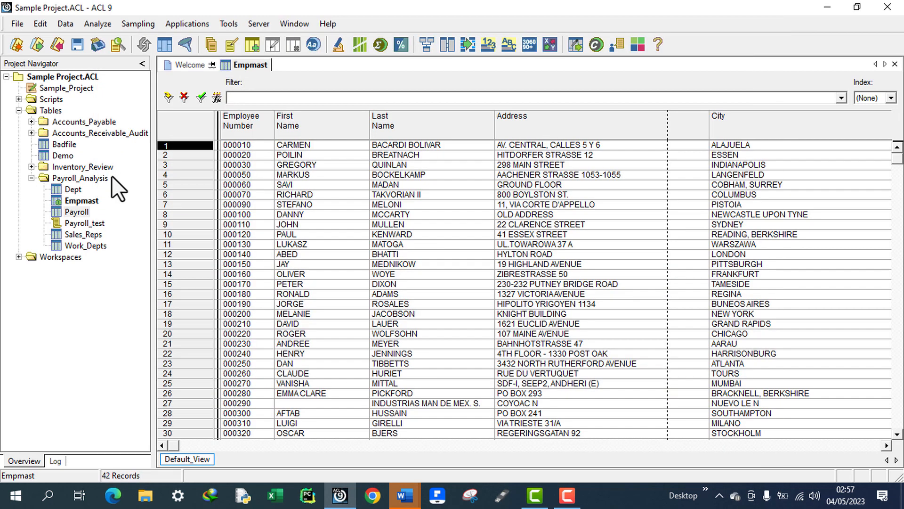
{"action": "left_click", "coordinate": [85, 210]}
{"action": "double_click", "coordinate": [86, 210]}
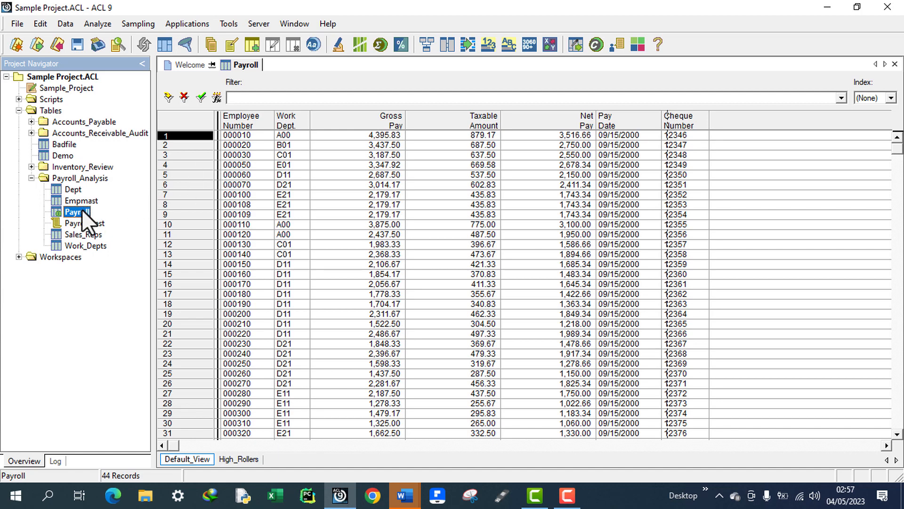
{"action": "right_click", "coordinate": [81, 209]}
{"action": "left_click", "coordinate": [124, 231]}
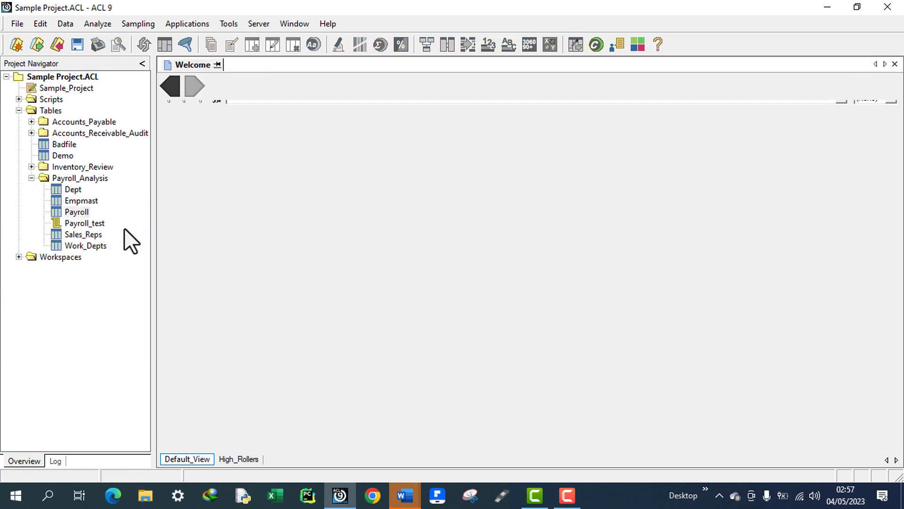
Open the Empmast table from the Payroll_Analysis folder and look over its columns through Country
{"action": "left_click", "coordinate": [86, 200]}
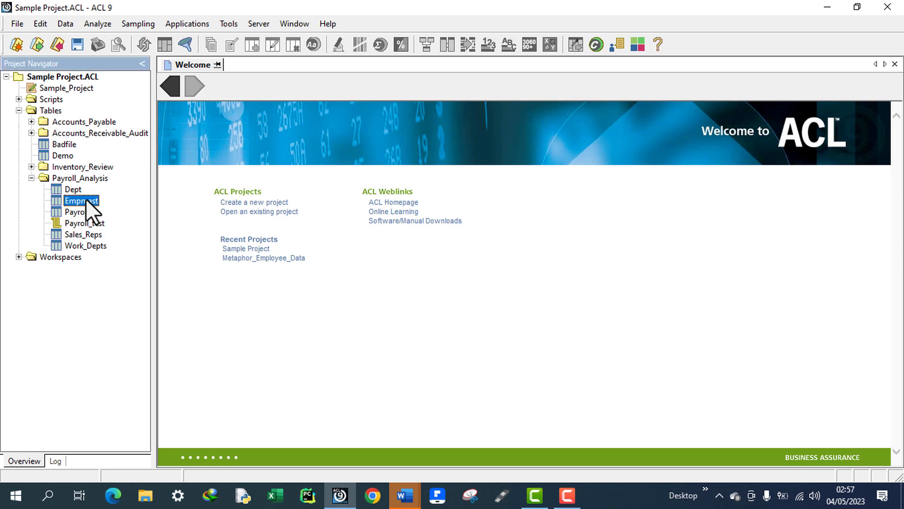
{"action": "double_click", "coordinate": [86, 199]}
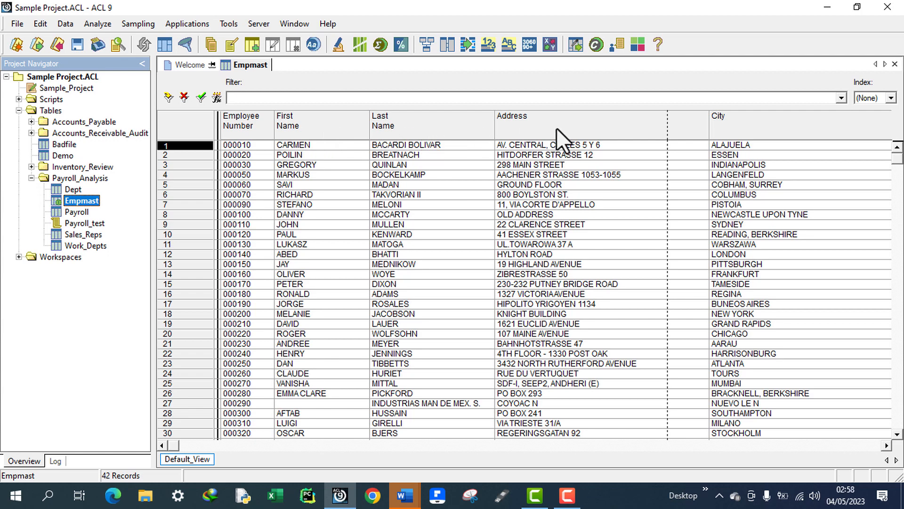
{"action": "left_click", "coordinate": [773, 444]}
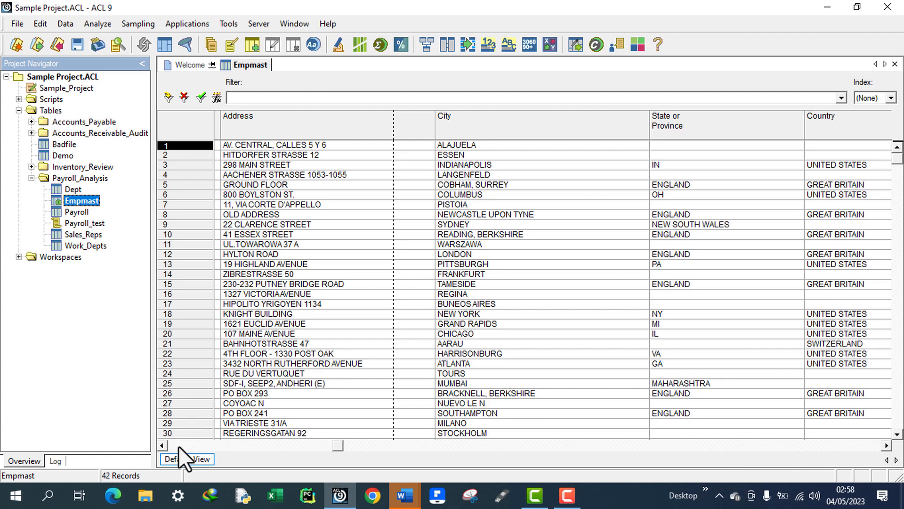
{"action": "left_click", "coordinate": [179, 445]}
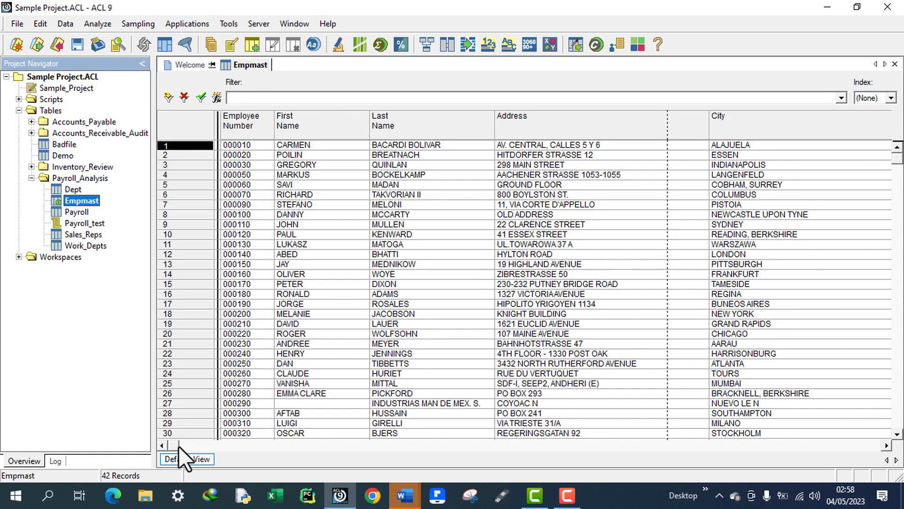
Switch to the Word exercise and check the difference amount stated in task 1 of Activity 4
{"action": "left_click", "coordinate": [404, 495]}
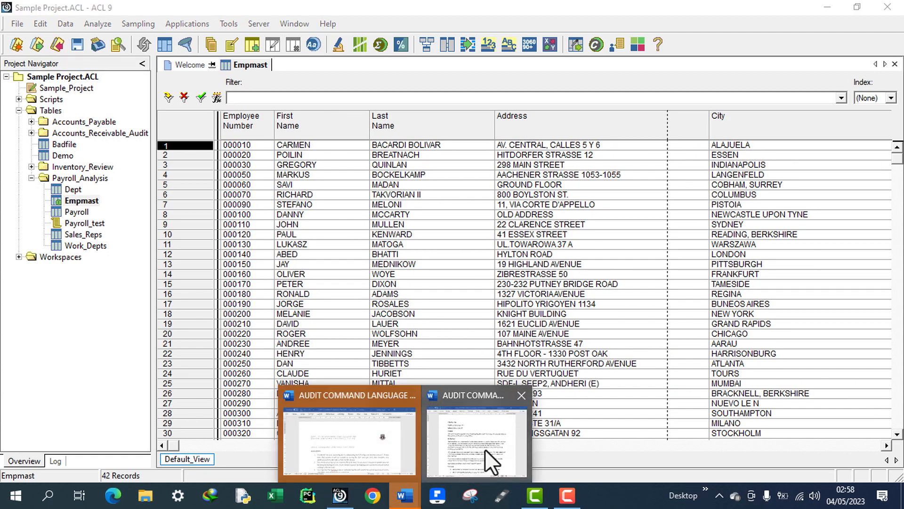
{"action": "left_click", "coordinate": [484, 449]}
{"action": "scroll", "coordinate": [384, 369], "scroll_direction": "down", "scroll_amount": 10}
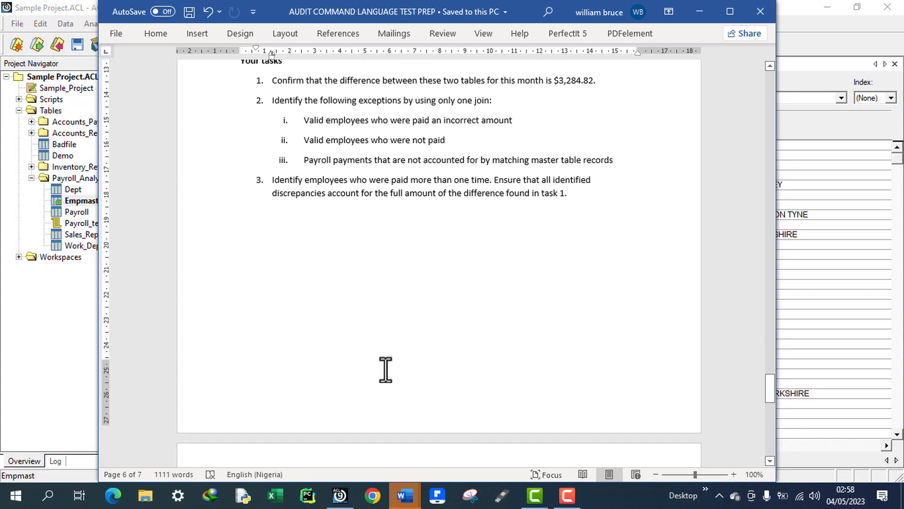
{"action": "scroll", "coordinate": [384, 369], "scroll_direction": "up", "scroll_amount": 4}
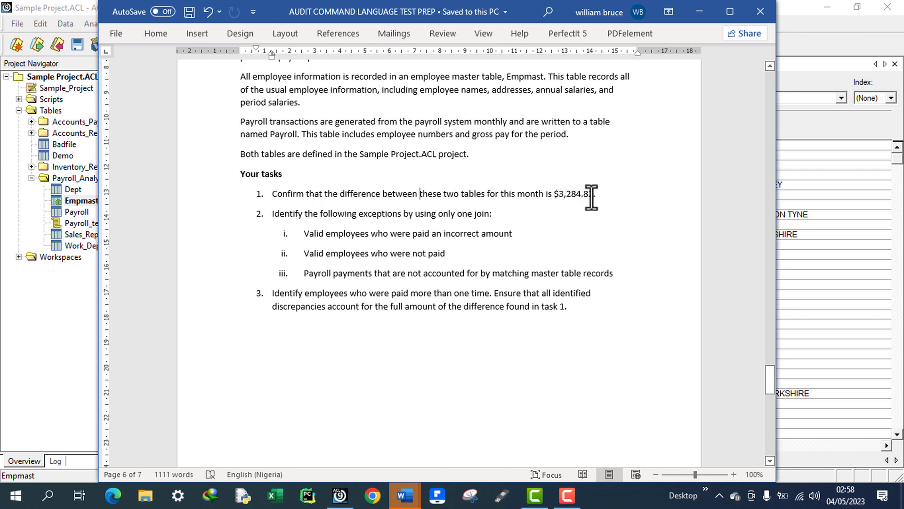
{"action": "left_click_drag", "start_coordinate": [593, 194], "coordinate": [560, 194]}
Return to ACL 9, view the project history log and go back to the project overview
{"action": "left_click", "coordinate": [66, 300]}
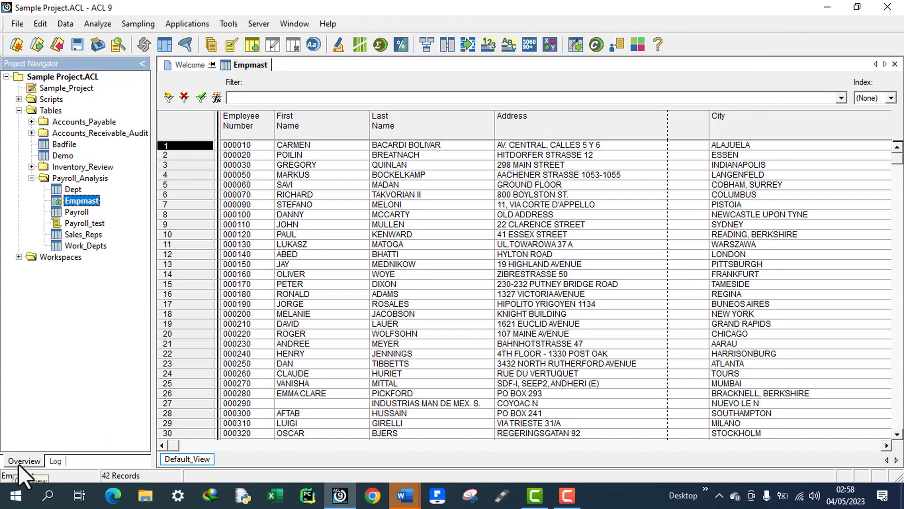
{"action": "left_click", "coordinate": [50, 463]}
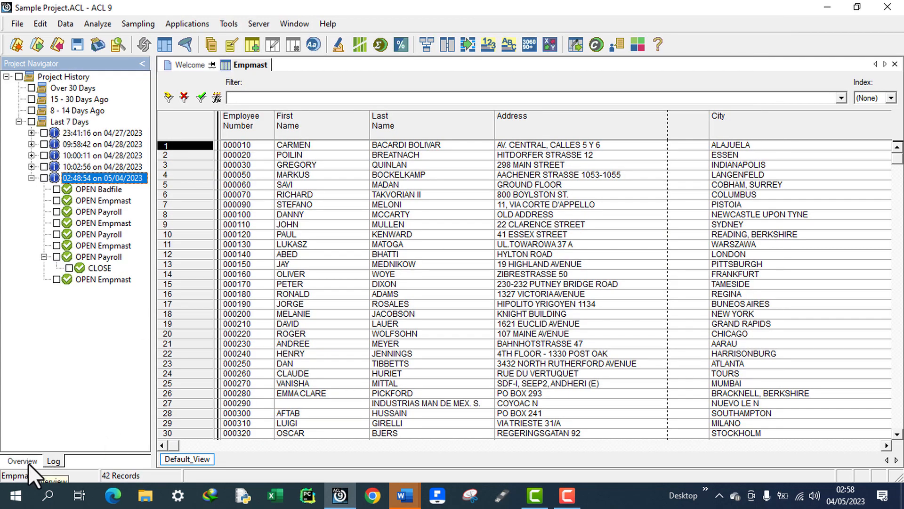
{"action": "left_click", "coordinate": [27, 462]}
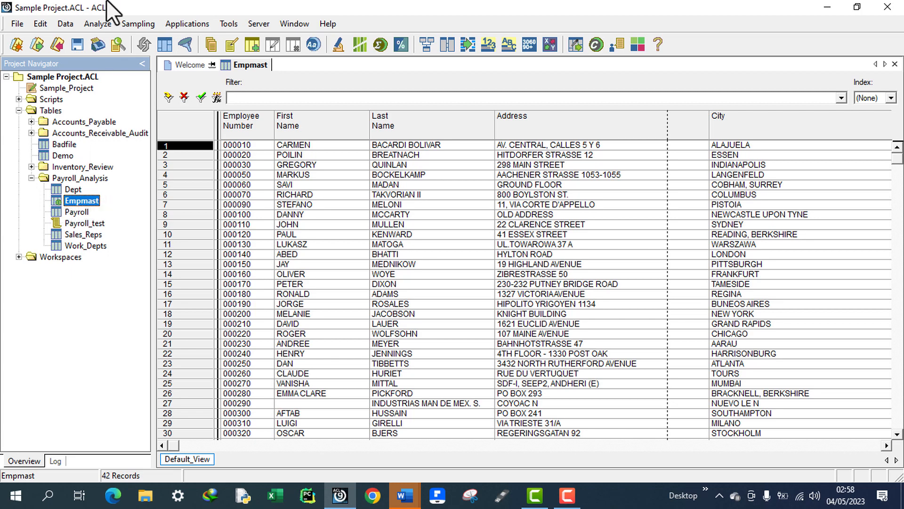
Total the Pay_Per_Period field of the Empmast table and check the resulting amount
{"action": "left_click", "coordinate": [97, 24]}
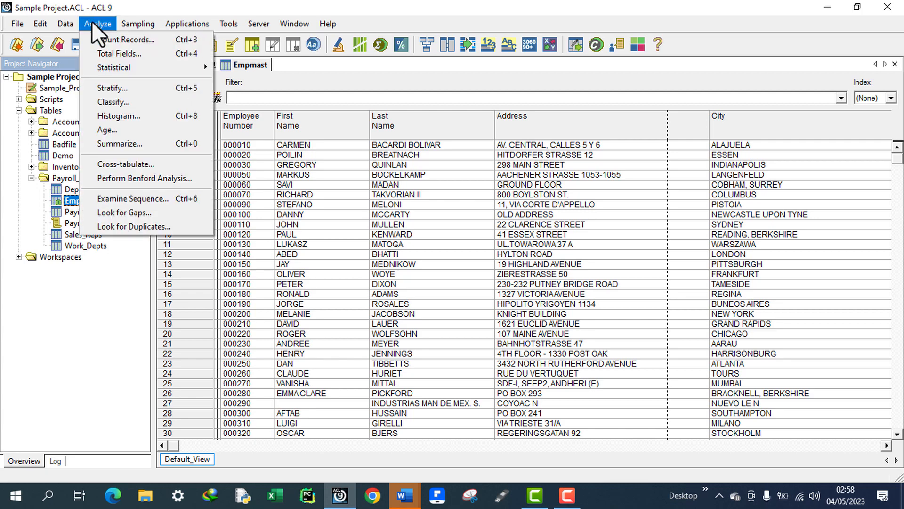
{"action": "left_click", "coordinate": [133, 54]}
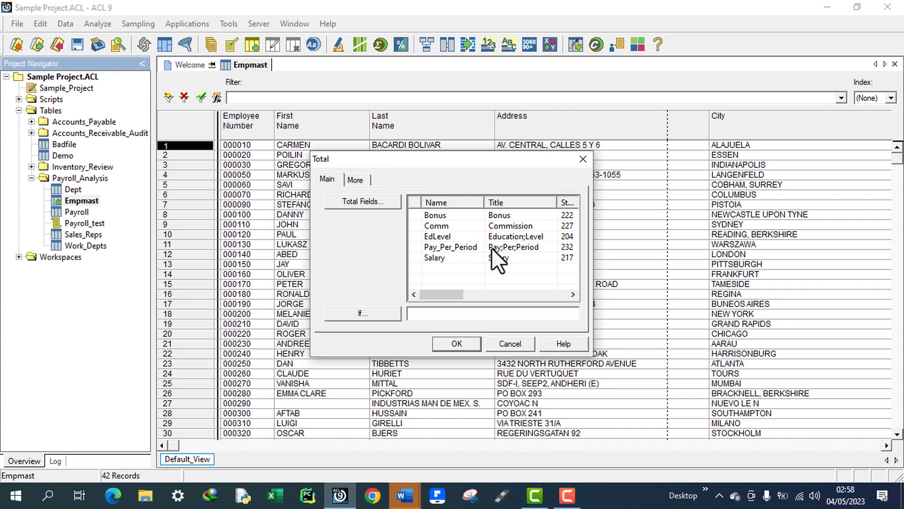
{"action": "left_click", "coordinate": [358, 200]}
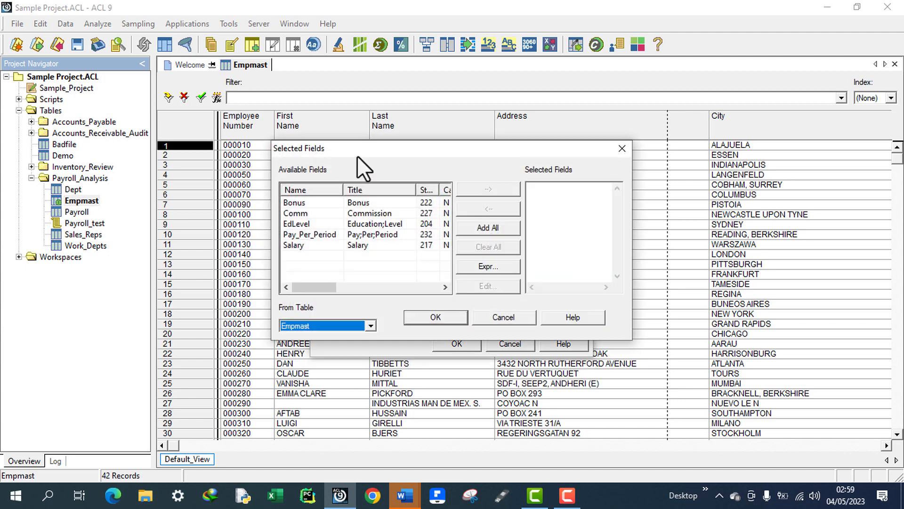
{"action": "left_click_drag", "start_coordinate": [368, 152], "coordinate": [367, 85]}
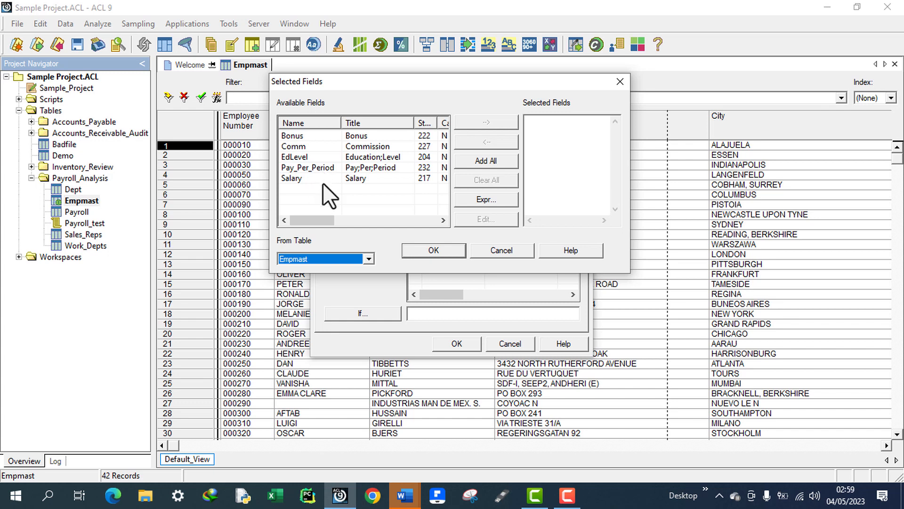
{"action": "left_click", "coordinate": [309, 168]}
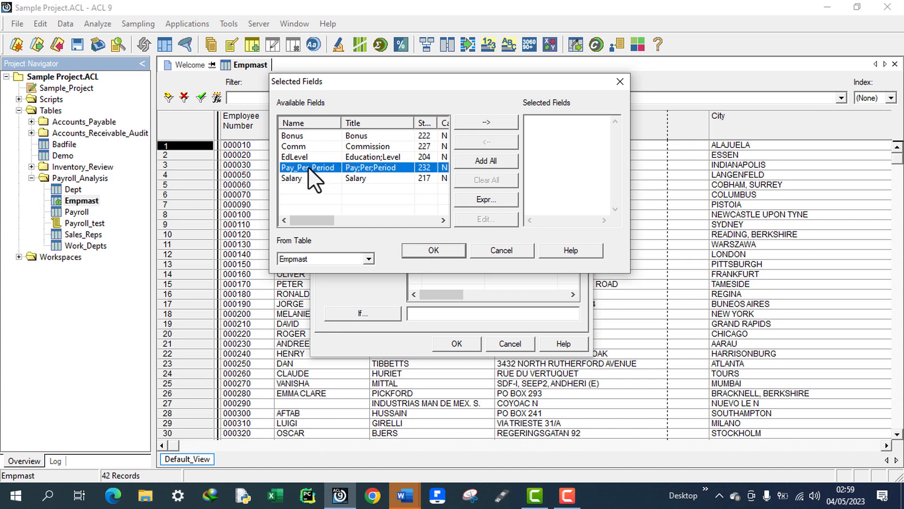
{"action": "double_click", "coordinate": [308, 167]}
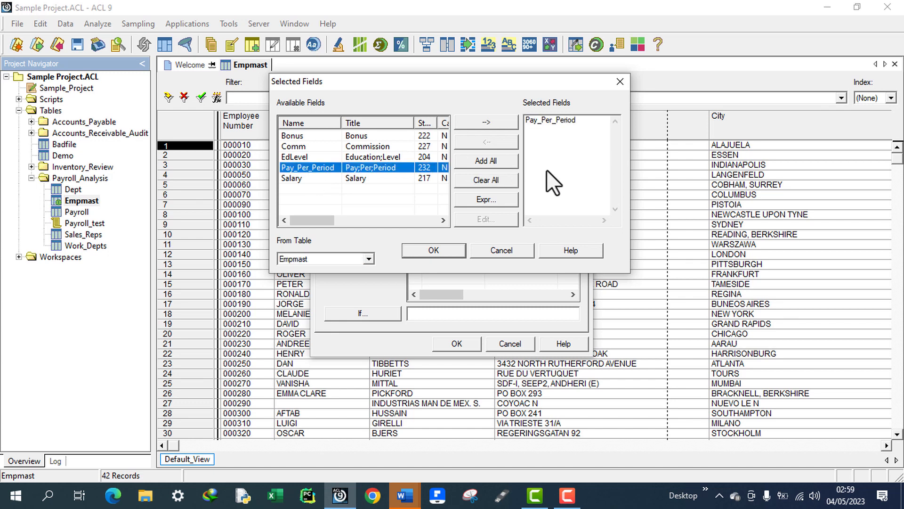
{"action": "left_click", "coordinate": [433, 250]}
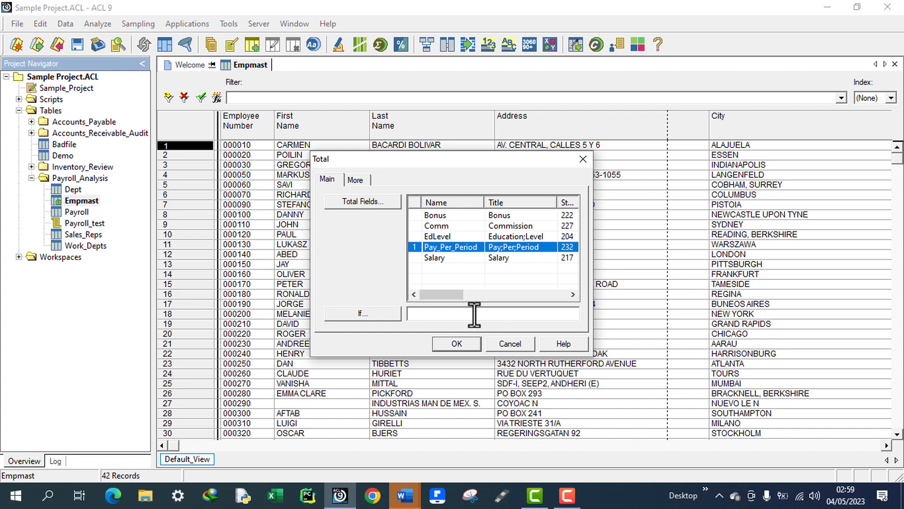
{"action": "left_click", "coordinate": [457, 343]}
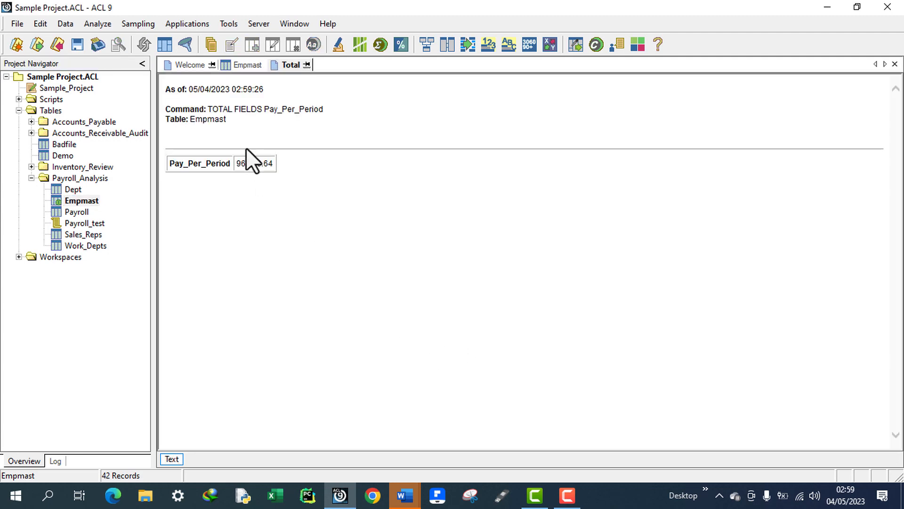
{"action": "left_click_drag", "start_coordinate": [281, 163], "coordinate": [238, 163]}
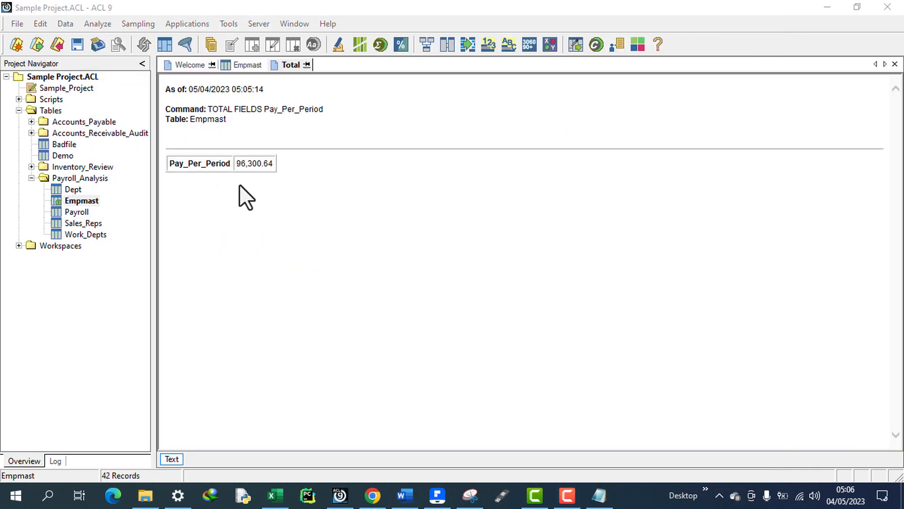
Open the project variable TOTAL1 for editing and check its expression against the Pay_Per_Period total
{"action": "left_click", "coordinate": [40, 24]}
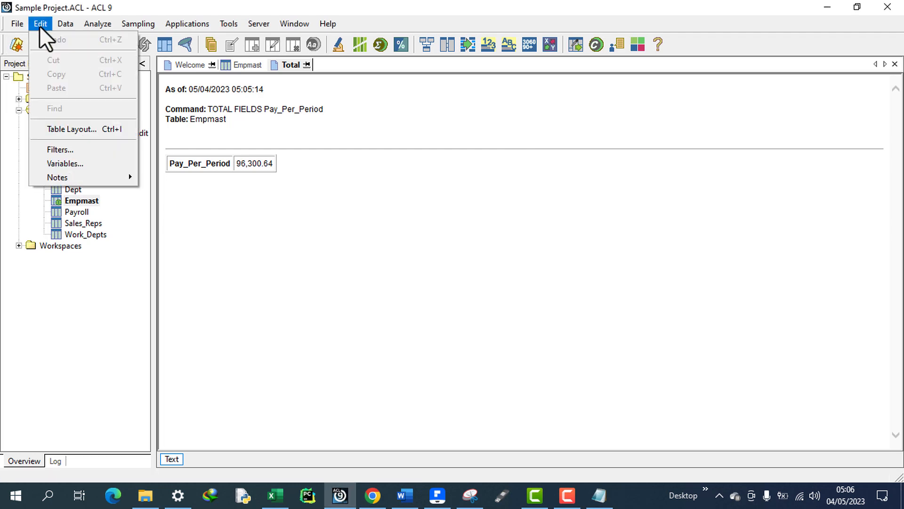
{"action": "left_click", "coordinate": [216, 210]}
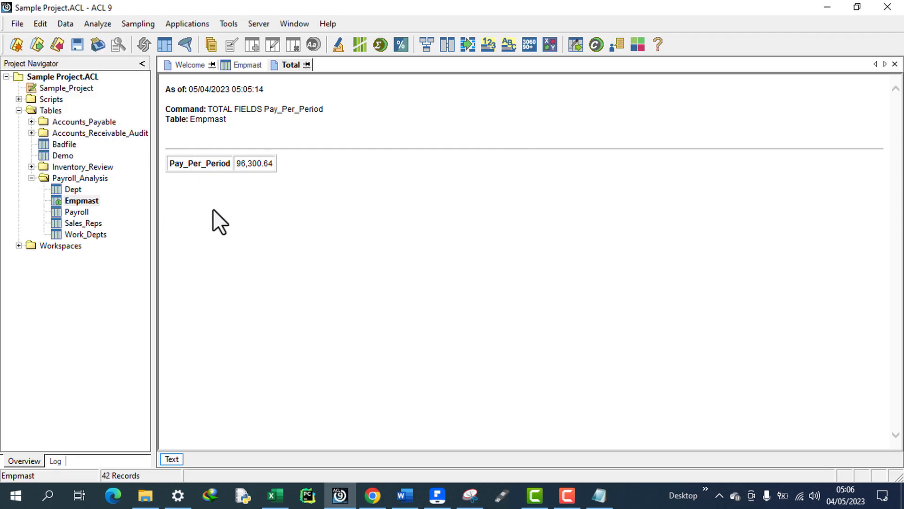
{"action": "left_click", "coordinate": [41, 24]}
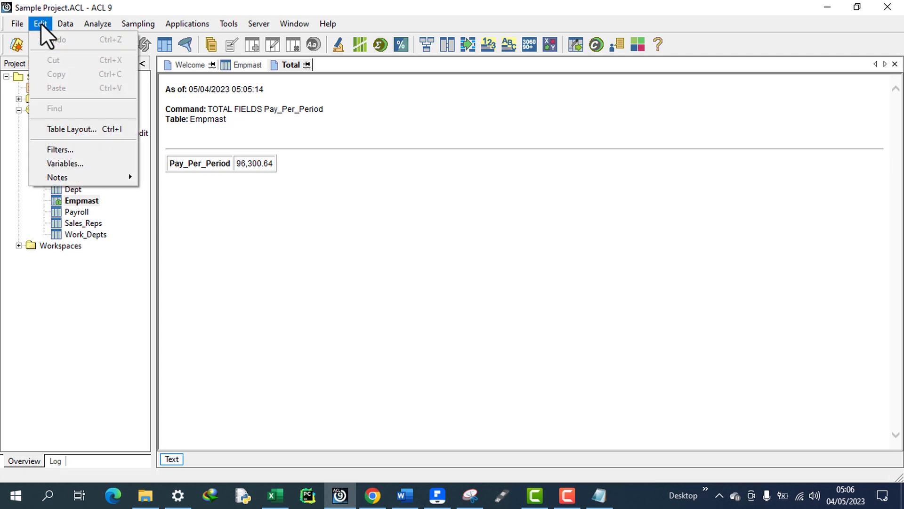
{"action": "left_click", "coordinate": [77, 163]}
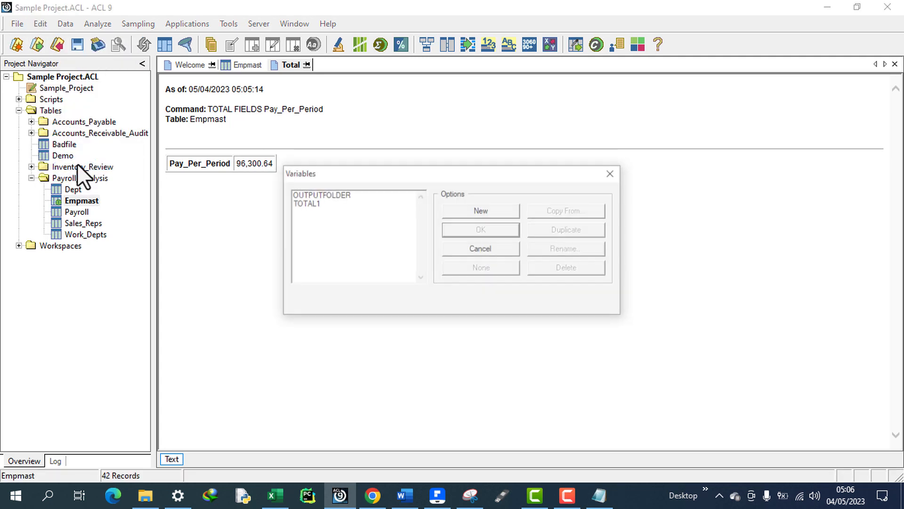
{"action": "left_click", "coordinate": [306, 204]}
{"action": "left_click_drag", "start_coordinate": [332, 173], "coordinate": [347, 139]}
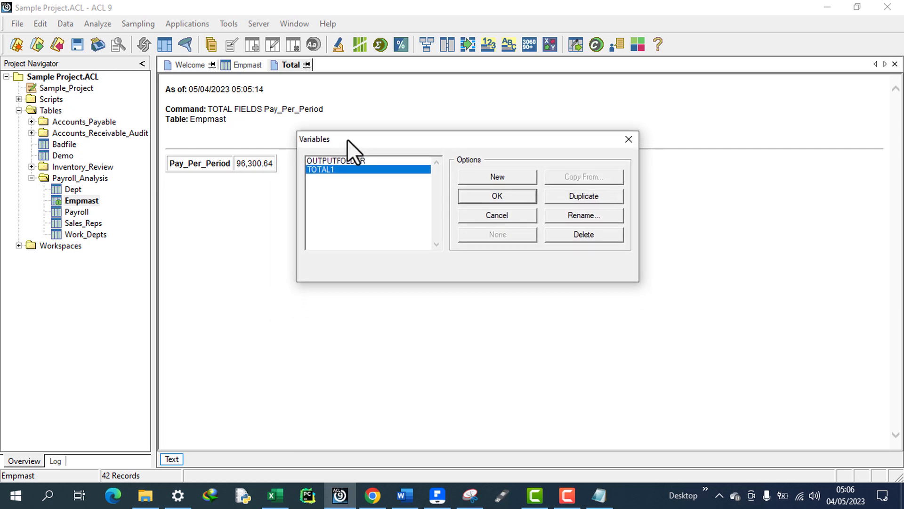
{"action": "left_click", "coordinate": [498, 195]}
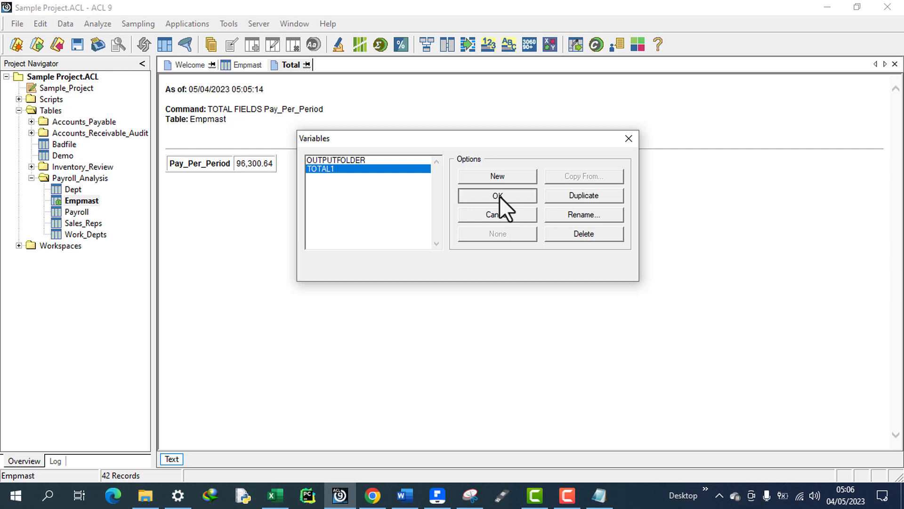
{"action": "left_click_drag", "start_coordinate": [353, 122], "coordinate": [348, 144]}
{"action": "left_click", "coordinate": [335, 162]}
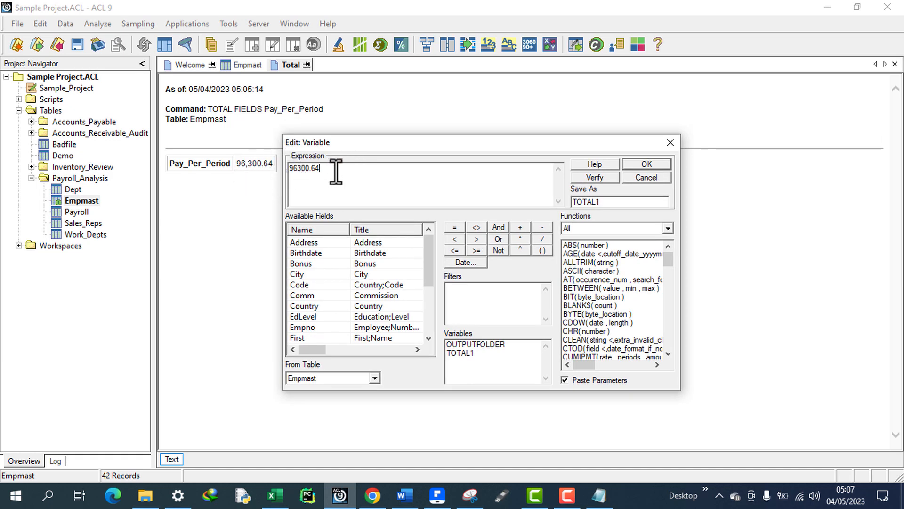
{"action": "left_click_drag", "start_coordinate": [328, 170], "coordinate": [289, 169]}
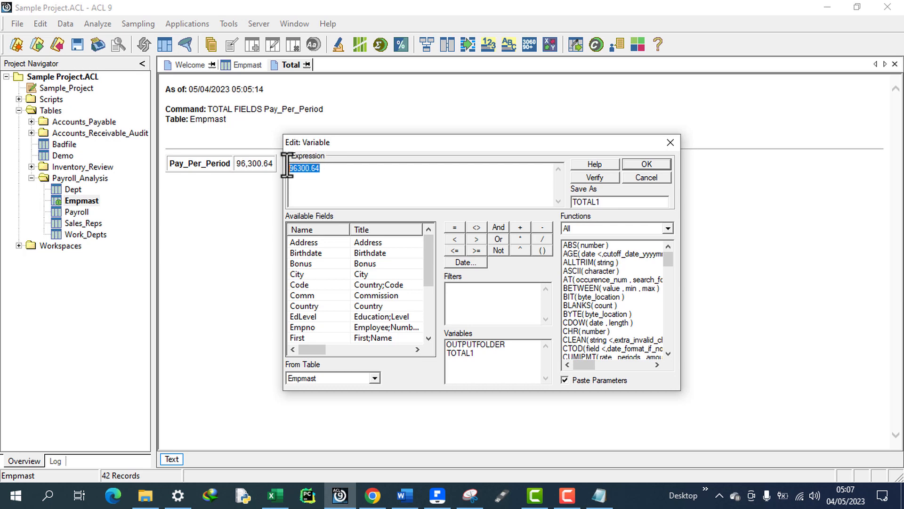
{"action": "left_click", "coordinate": [369, 170]}
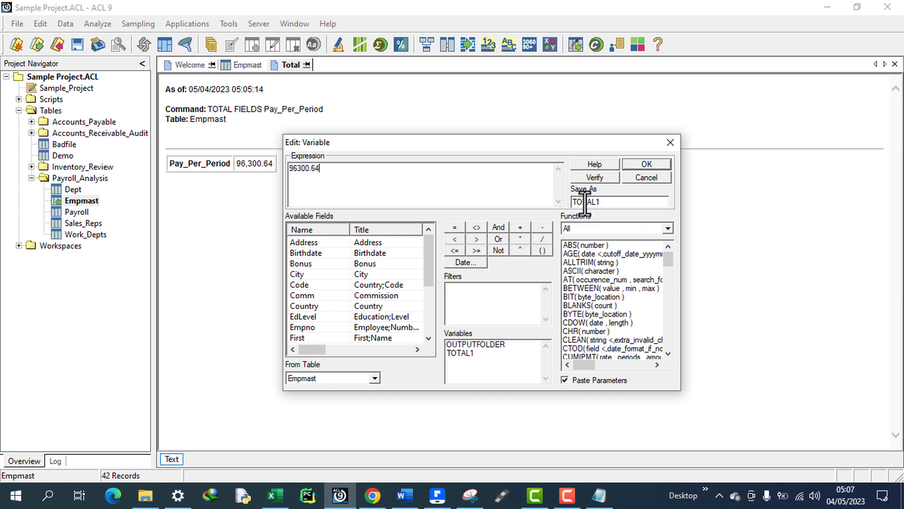
Save the variable holding the Empmast total under the name ppp_total
{"action": "left_click_drag", "start_coordinate": [600, 202], "coordinate": [570, 204]}
{"action": "type", "text": "ppp_total"}
{"action": "double_click", "coordinate": [610, 201]}
{"action": "left_click_drag", "start_coordinate": [489, 139], "coordinate": [493, 105]}
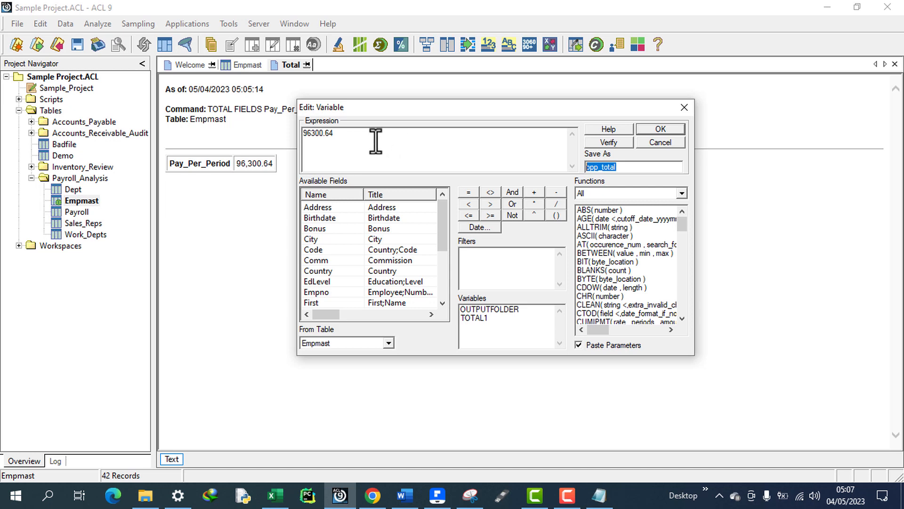
{"action": "left_click", "coordinate": [620, 167]}
{"action": "left_click", "coordinate": [660, 131]}
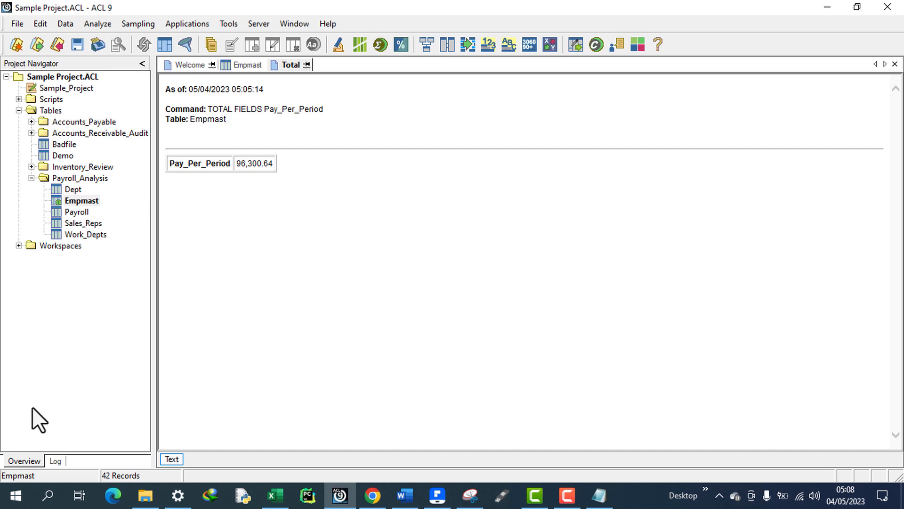
Open the Payroll table from the Payroll_Analysis folder and look over its Employee Number, Gross Pay, Taxable Amount and Net Pay columns
{"action": "left_click", "coordinate": [78, 212]}
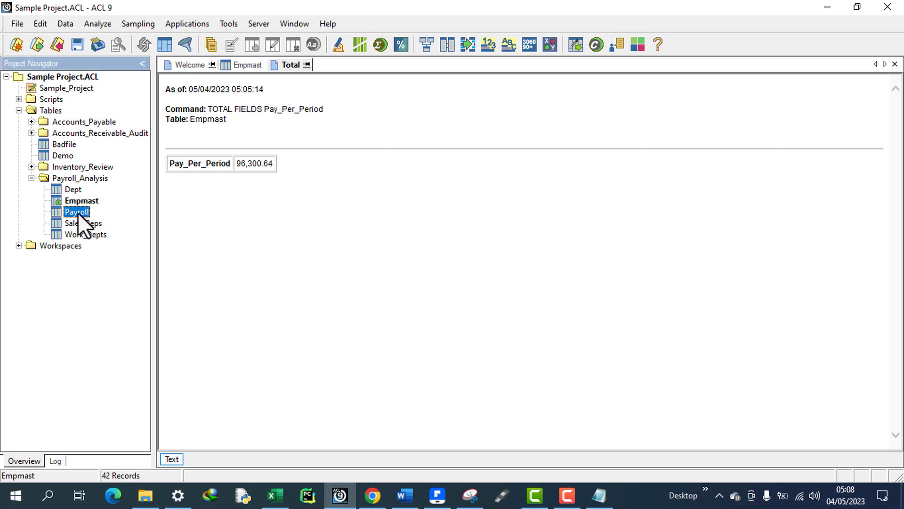
{"action": "double_click", "coordinate": [77, 212]}
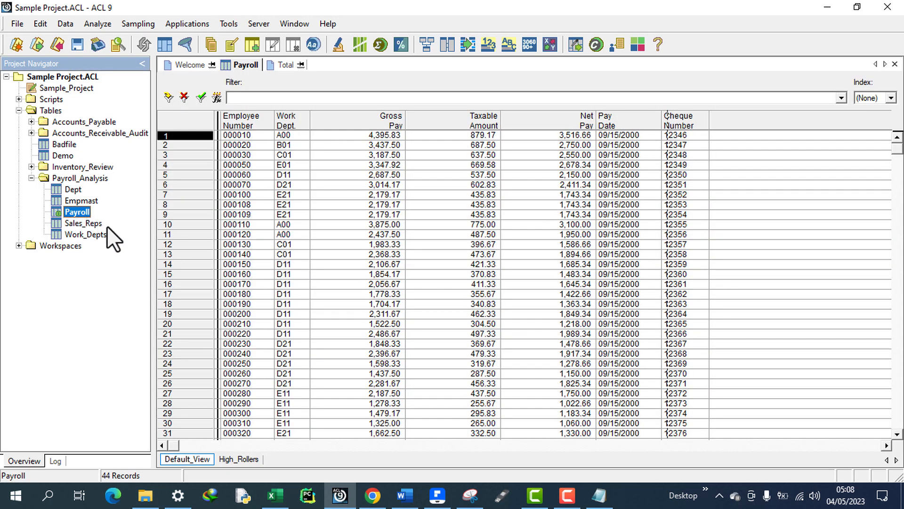
{"action": "left_click", "coordinate": [246, 116]}
{"action": "left_click", "coordinate": [355, 118]}
{"action": "left_click", "coordinate": [485, 118]}
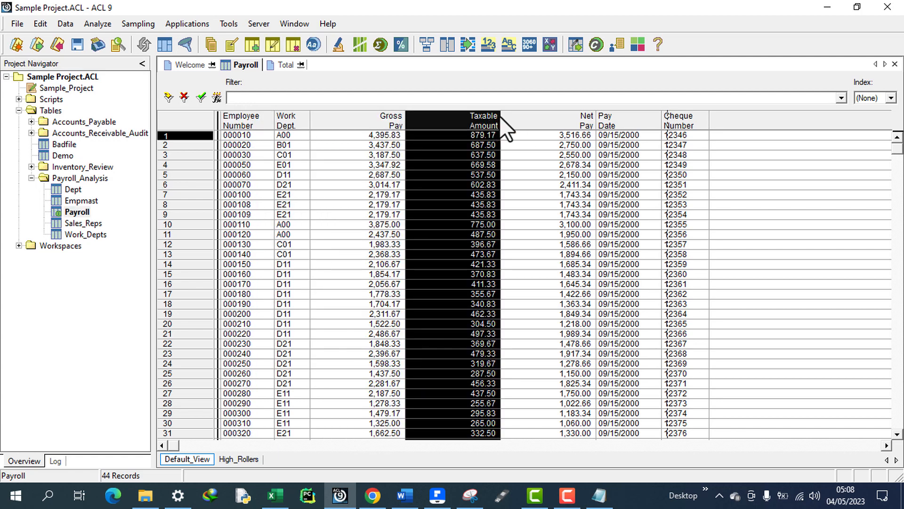
{"action": "left_click", "coordinate": [560, 120]}
{"action": "left_click", "coordinate": [168, 123]}
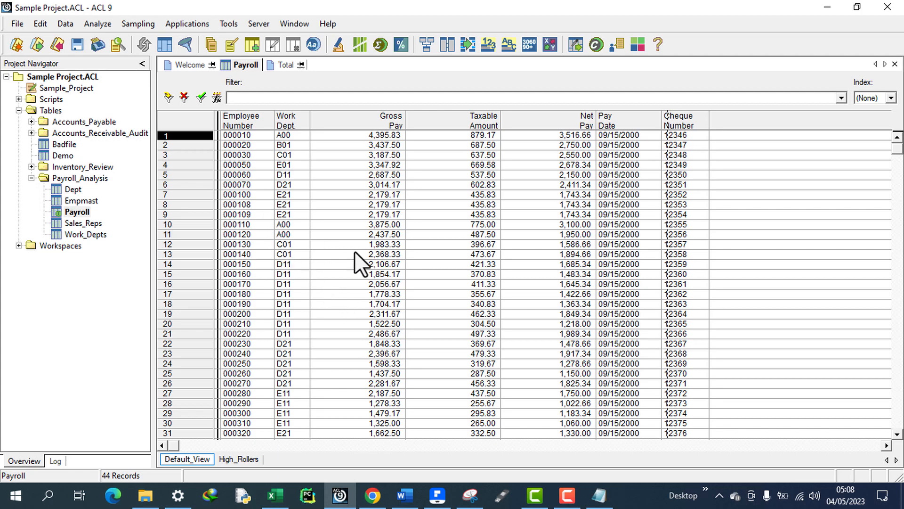
Total the Gross_Pay field of the Payroll table
{"action": "left_click", "coordinate": [94, 24]}
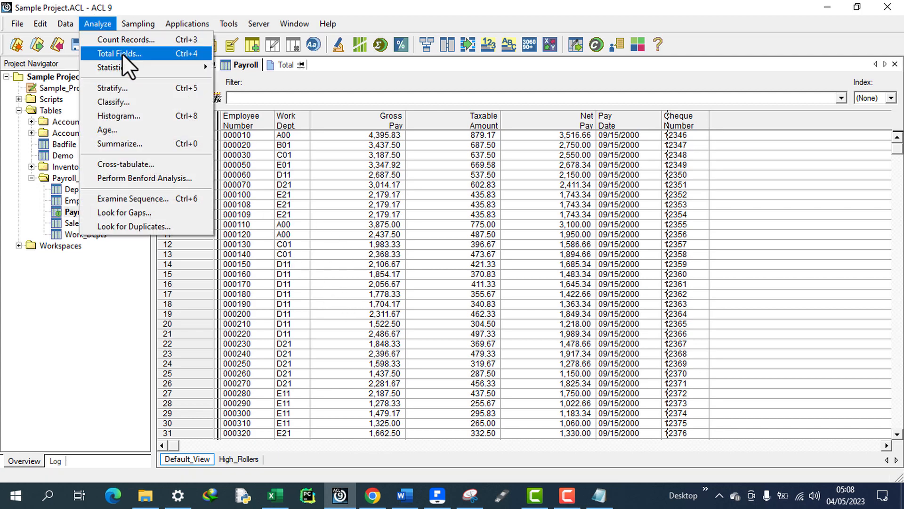
{"action": "left_click", "coordinate": [123, 52]}
{"action": "left_click", "coordinate": [366, 200]}
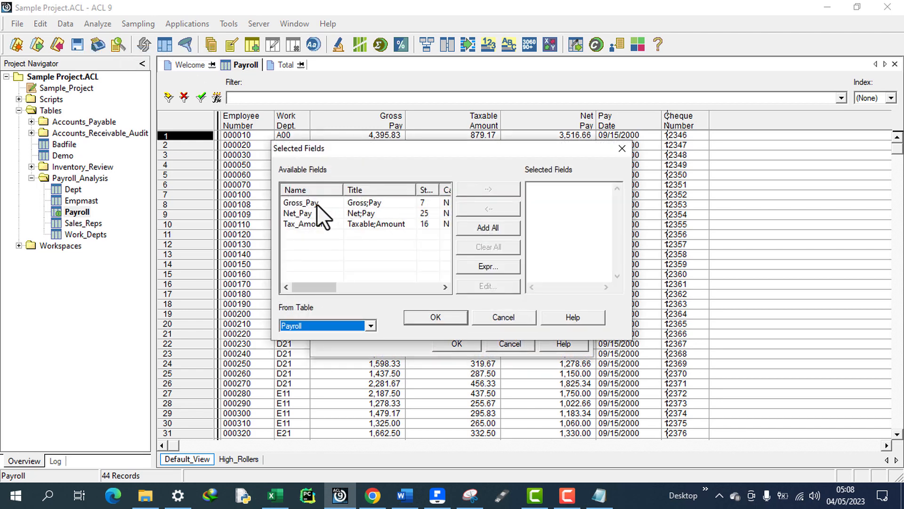
{"action": "double_click", "coordinate": [316, 204]}
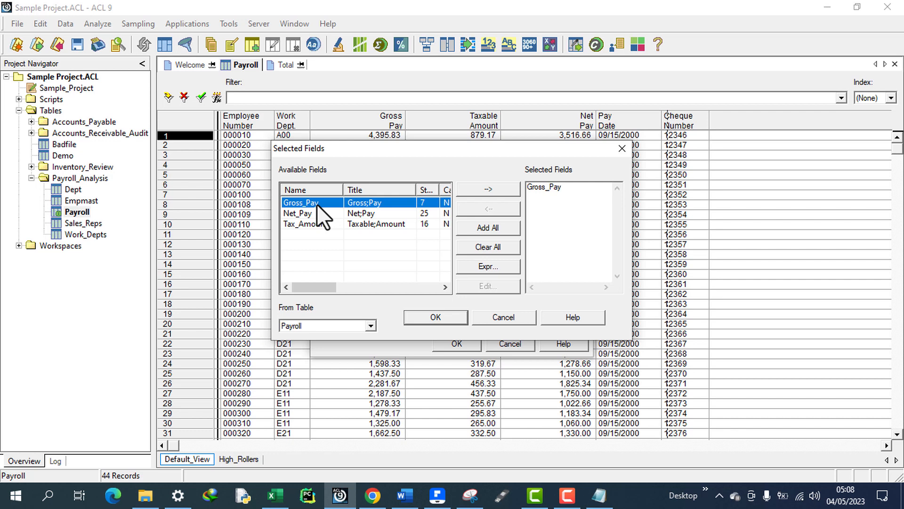
{"action": "left_click", "coordinate": [445, 318]}
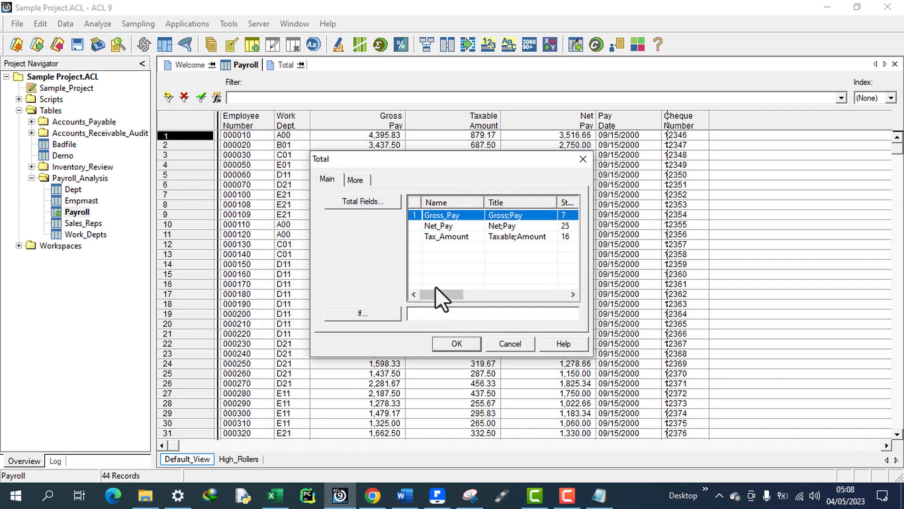
{"action": "left_click", "coordinate": [455, 343]}
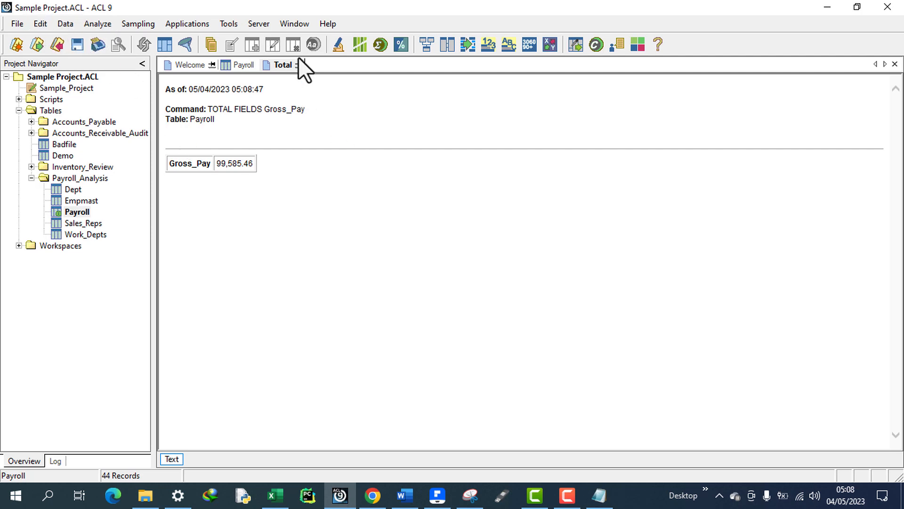
Show the command line and enter the expression "Calc ppp_total - TOTAL1" in it
{"action": "left_click", "coordinate": [293, 23]}
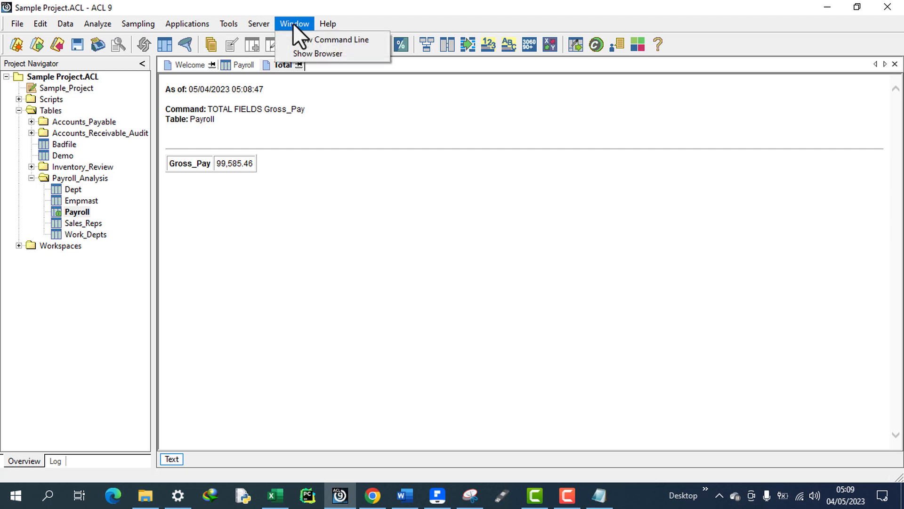
{"action": "left_click", "coordinate": [331, 39]}
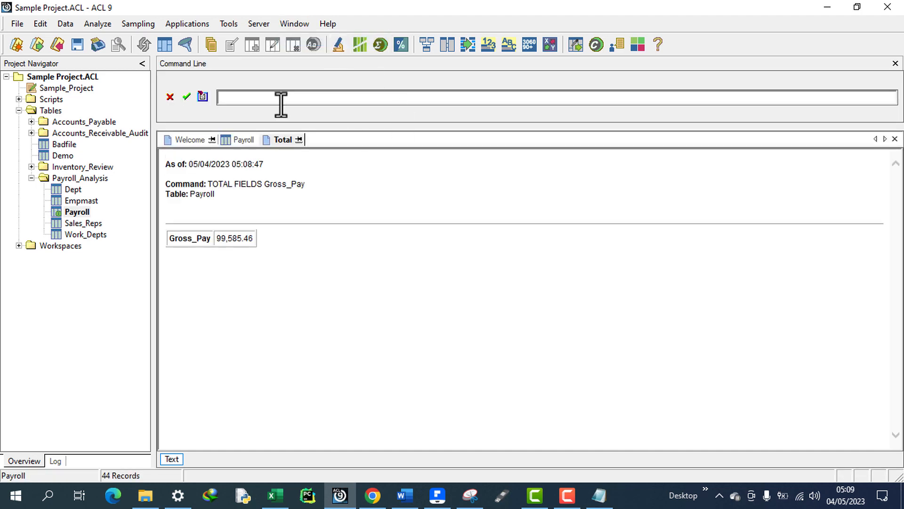
{"action": "left_click", "coordinate": [258, 99]}
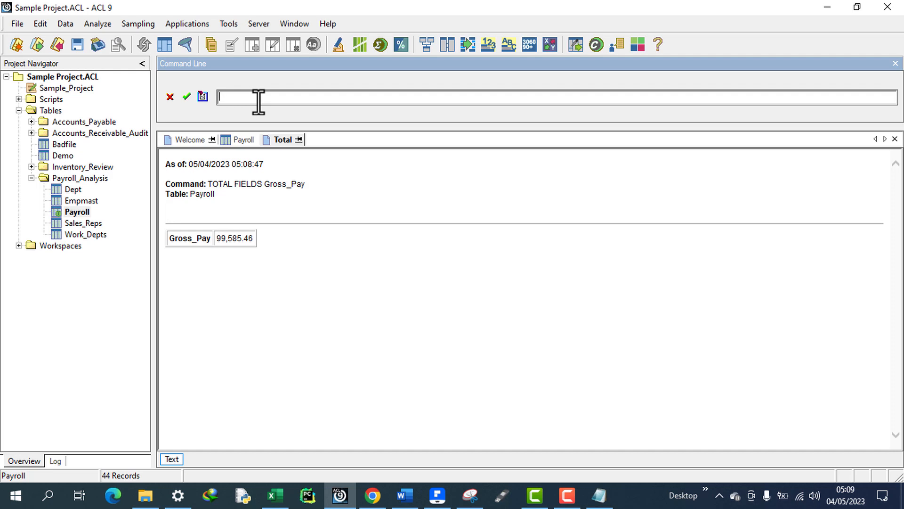
{"action": "type", "text": "Calc ppp_total -"}
{"action": "left_click_drag", "start_coordinate": [265, 98], "coordinate": [234, 98]}
{"action": "left_click", "coordinate": [281, 96]}
{"action": "type", "text": "tota"}
{"action": "key", "text": "BackSpace"}
{"action": "key", "text": "BackSpace"}
{"action": "key", "text": "BackSpace"}
{"action": "type", "text": "TOTAL1"}
{"action": "left_click_drag", "start_coordinate": [253, 240], "coordinate": [216, 240]}
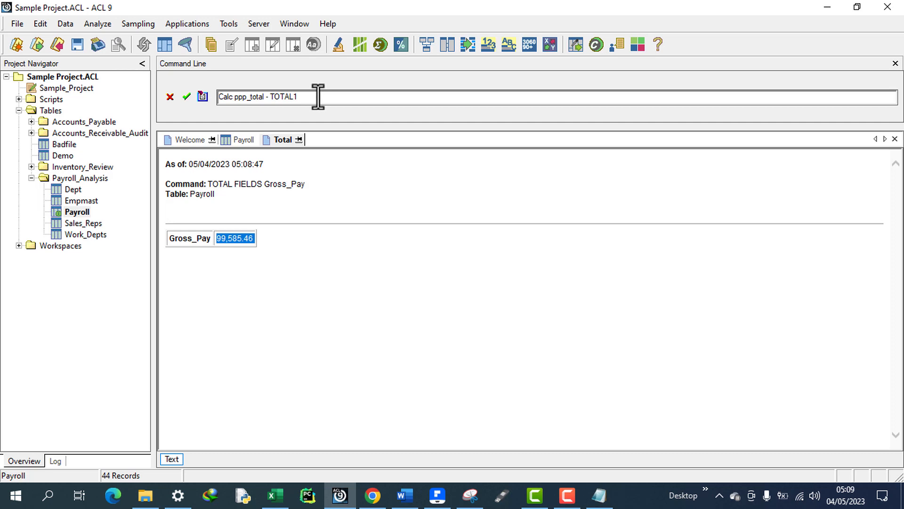
Review the entered calculation and run it to get the difference between the Empmast and Payroll totals
{"action": "left_click_drag", "start_coordinate": [318, 97], "coordinate": [210, 96]}
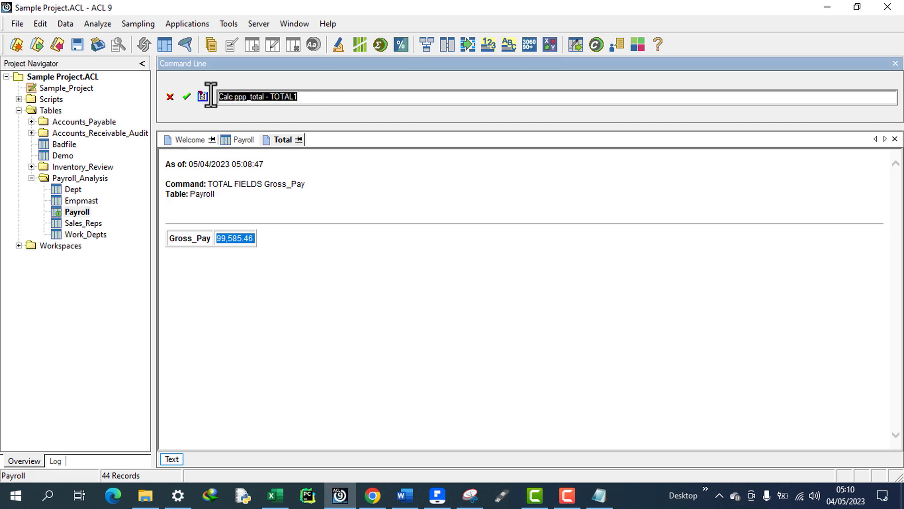
{"action": "left_click", "coordinate": [238, 98]}
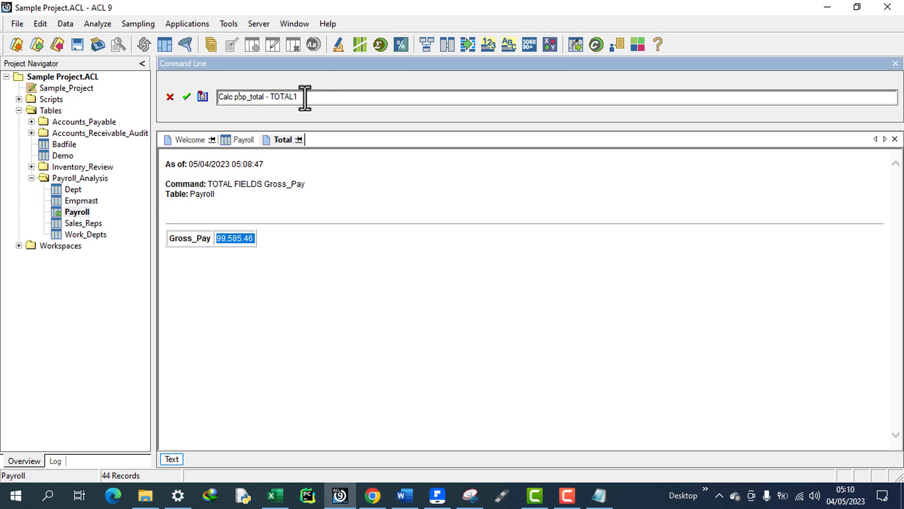
{"action": "left_click_drag", "start_coordinate": [305, 97], "coordinate": [235, 97]}
{"action": "left_click", "coordinate": [257, 97]}
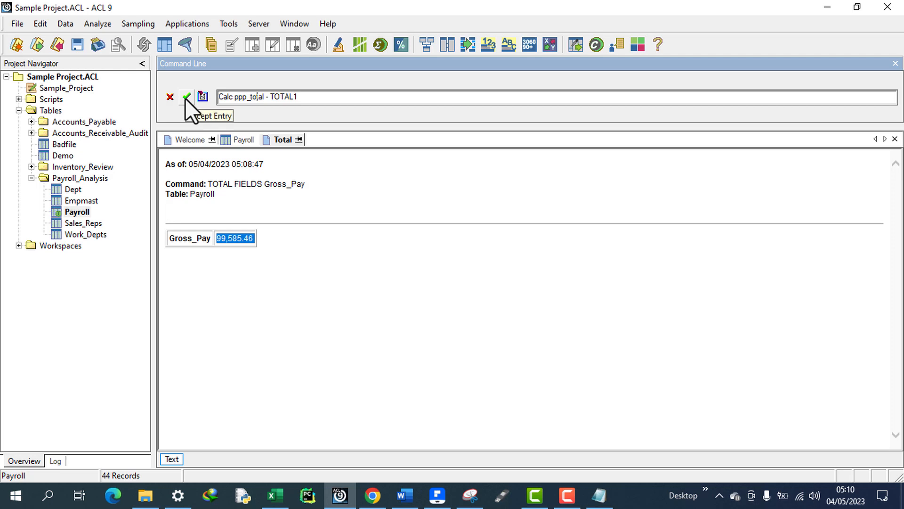
{"action": "left_click", "coordinate": [186, 97]}
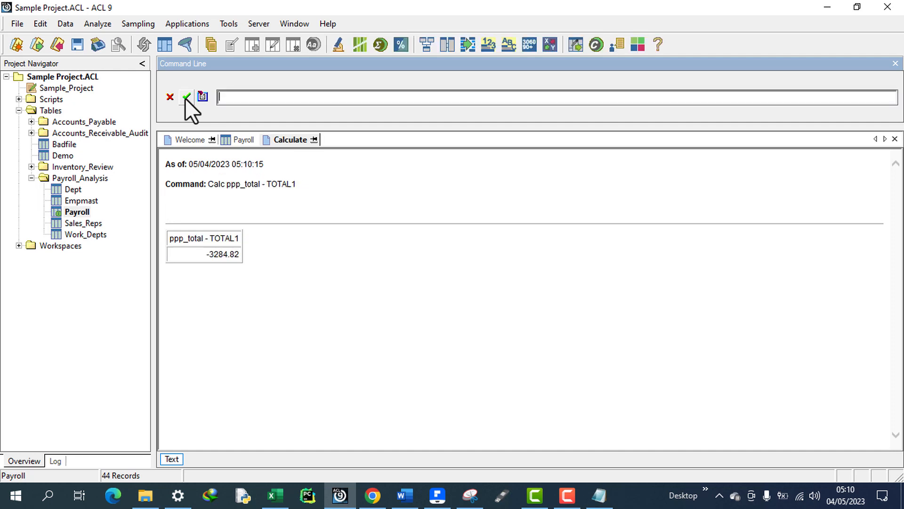
Compare the calculated difference with the amount stated in task 1 of the Word document and return to ACL
{"action": "left_click", "coordinate": [249, 249]}
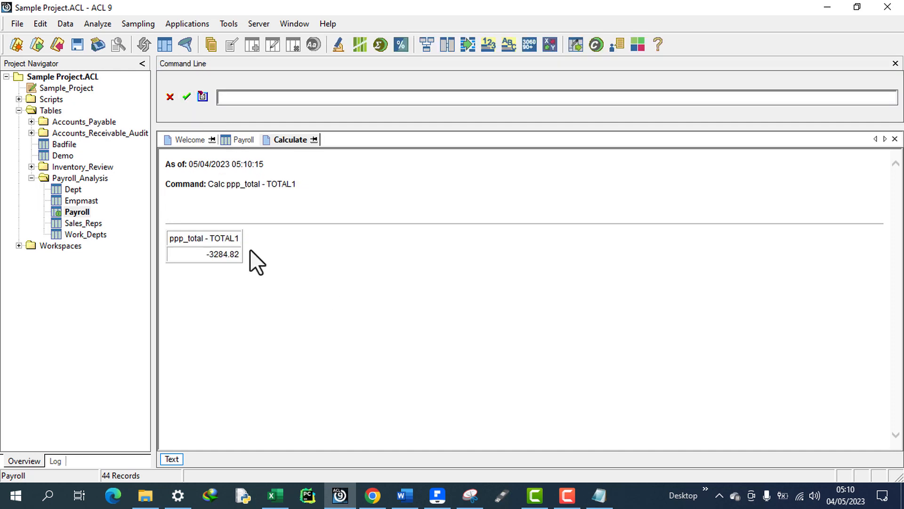
{"action": "left_click", "coordinate": [275, 253]}
{"action": "left_click_drag", "start_coordinate": [240, 254], "coordinate": [173, 249]}
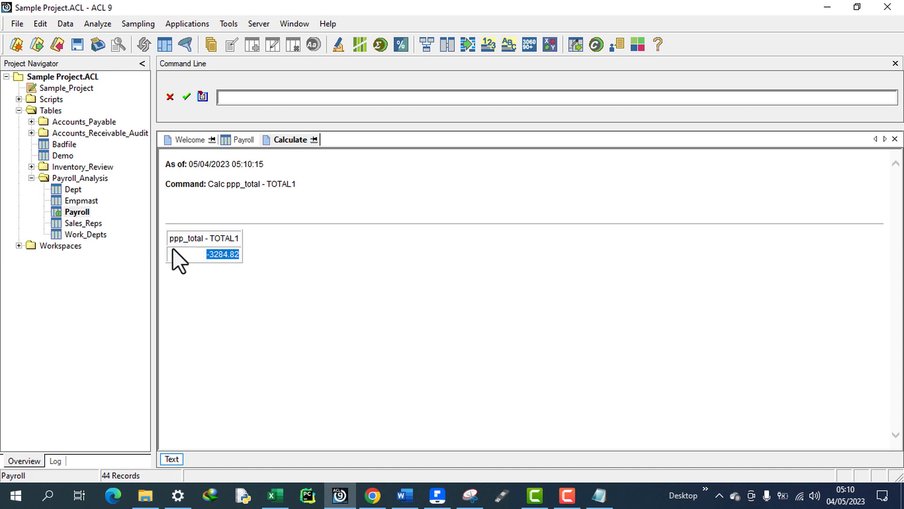
{"action": "left_click", "coordinate": [247, 280]}
{"action": "mouse_move", "coordinate": [201, 240]}
{"action": "left_mouse_down"}
{"action": "mouse_move", "coordinate": [170, 238]}
{"action": "mouse_move", "coordinate": [204, 236]}
{"action": "left_mouse_up"}
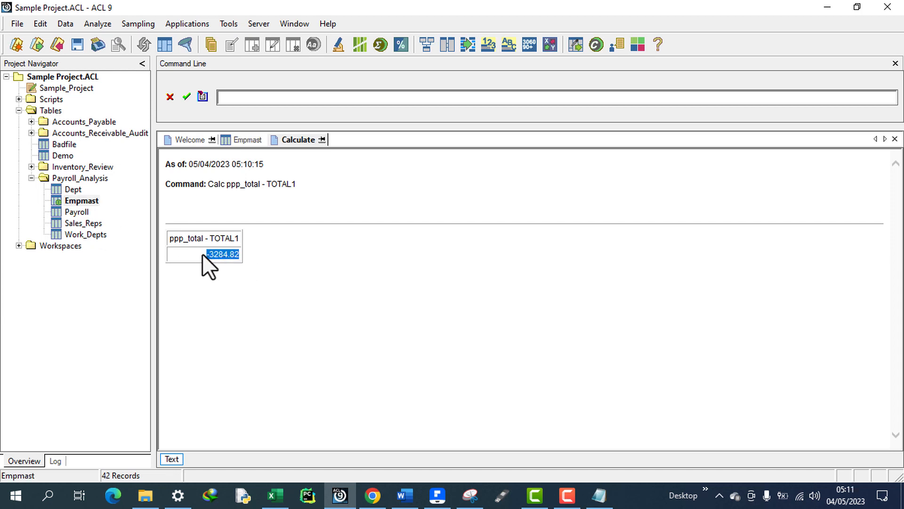
{"action": "left_click", "coordinate": [259, 253]}
{"action": "left_click", "coordinate": [405, 495]}
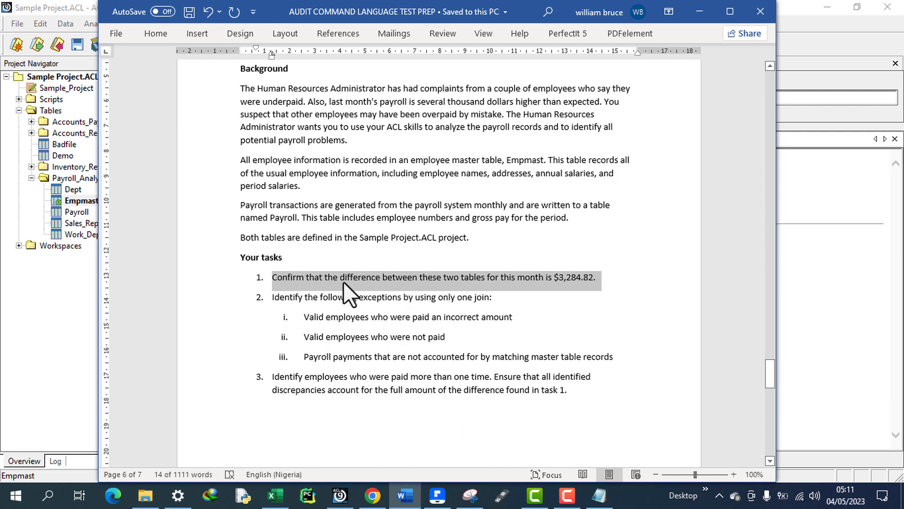
{"action": "left_click", "coordinate": [569, 281]}
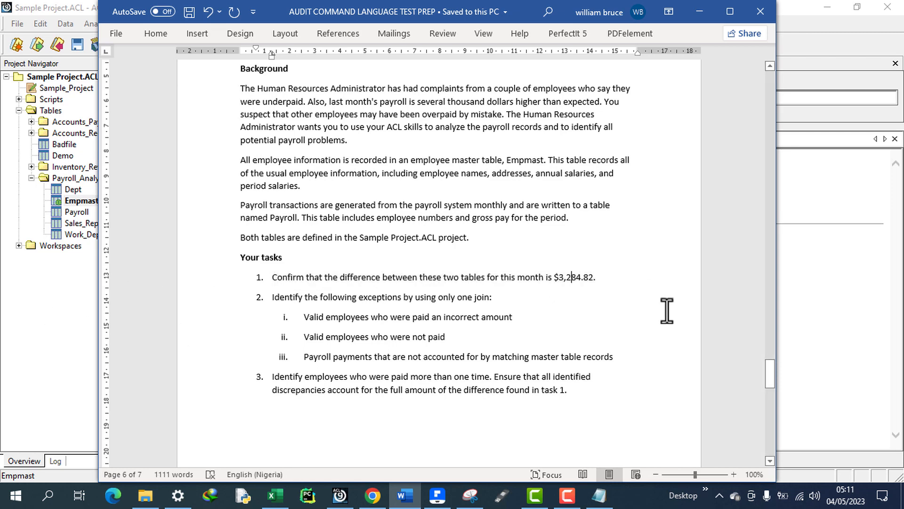
{"action": "left_click", "coordinate": [824, 297]}
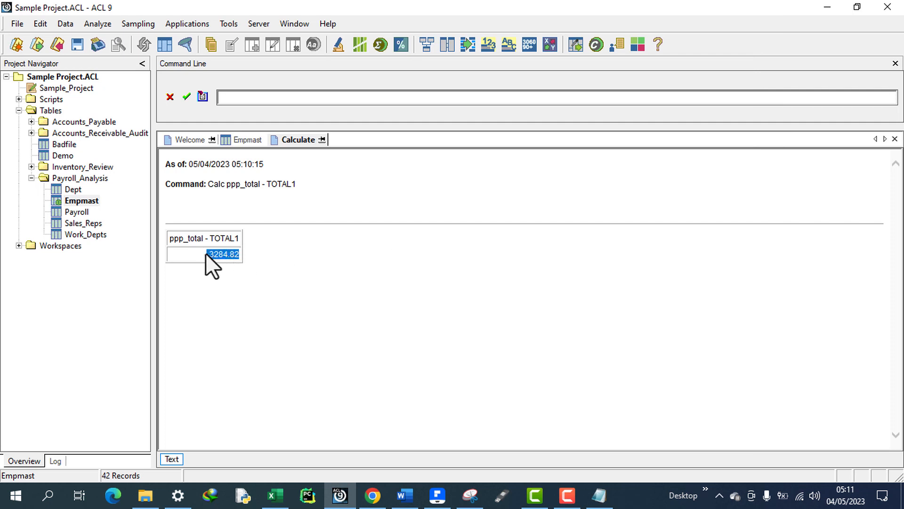
{"action": "left_click", "coordinate": [261, 251]}
{"action": "left_click_drag", "start_coordinate": [253, 228], "coordinate": [221, 262]}
{"action": "left_click", "coordinate": [253, 260]}
View the Empmast table, read the three join exceptions of task 2 in the Word document, and return to ACL
{"action": "left_click", "coordinate": [249, 139]}
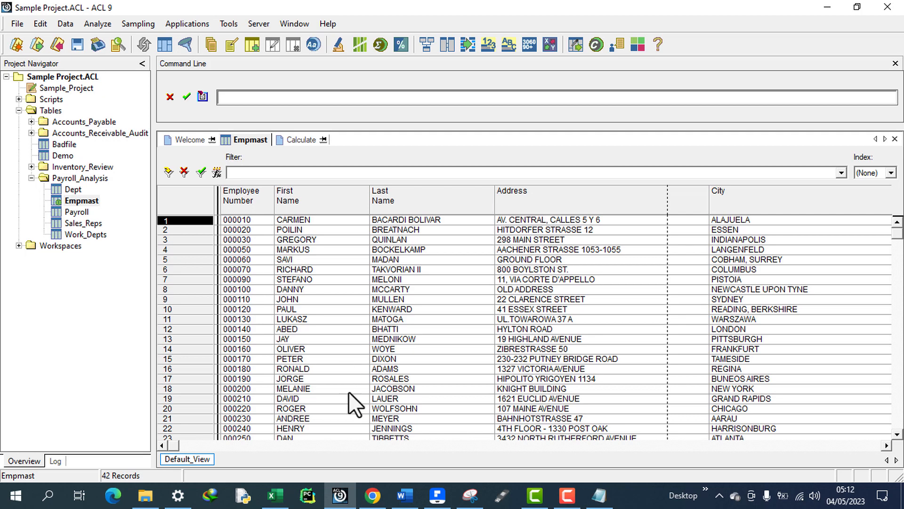
{"action": "left_click", "coordinate": [404, 495]}
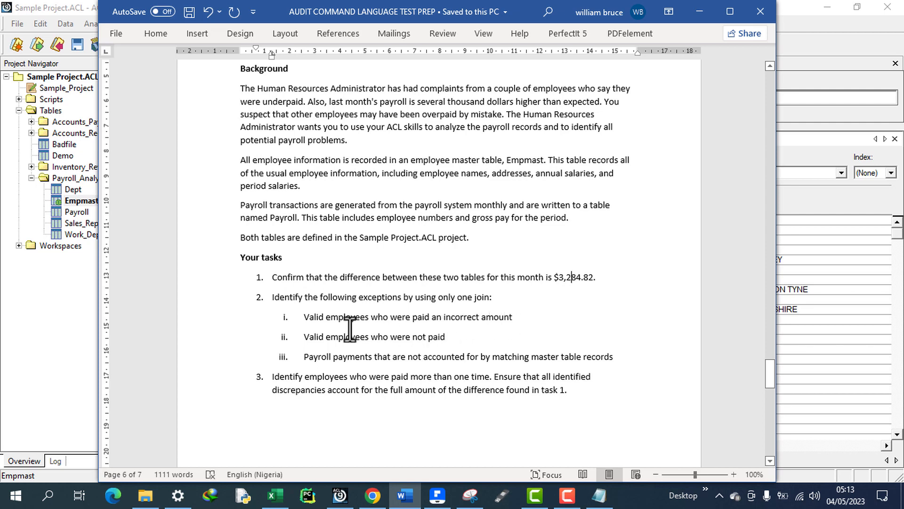
{"action": "left_click_drag", "start_coordinate": [300, 338], "coordinate": [448, 340]}
{"action": "left_click", "coordinate": [451, 340]}
{"action": "left_click_drag", "start_coordinate": [622, 356], "coordinate": [545, 357]}
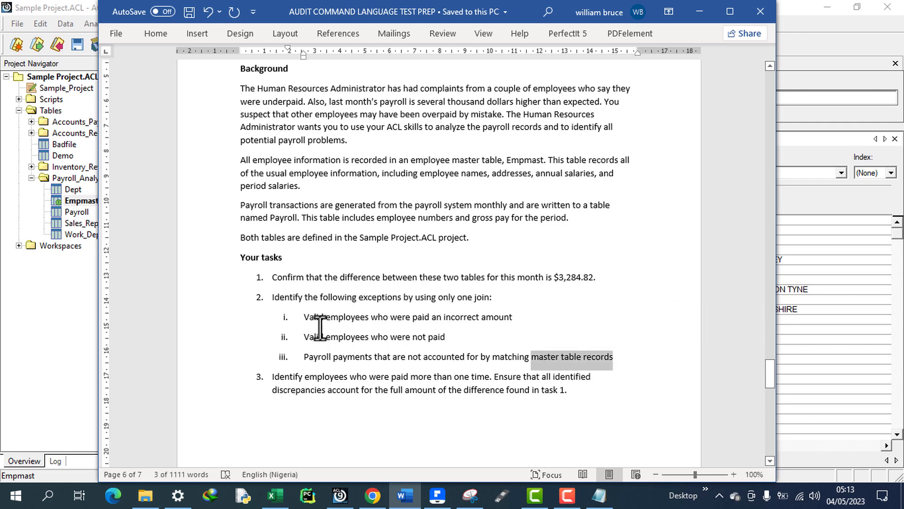
{"action": "left_click_drag", "start_coordinate": [303, 317], "coordinate": [364, 318]}
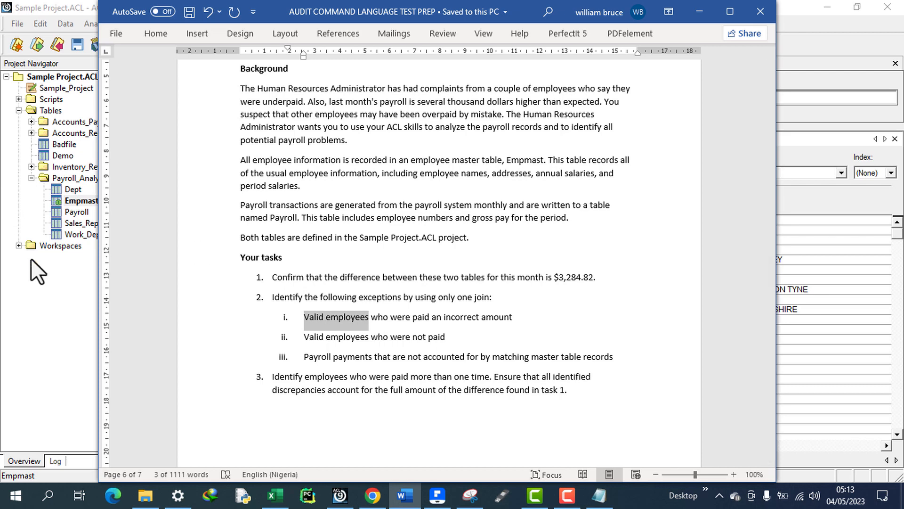
{"action": "left_click", "coordinate": [42, 282]}
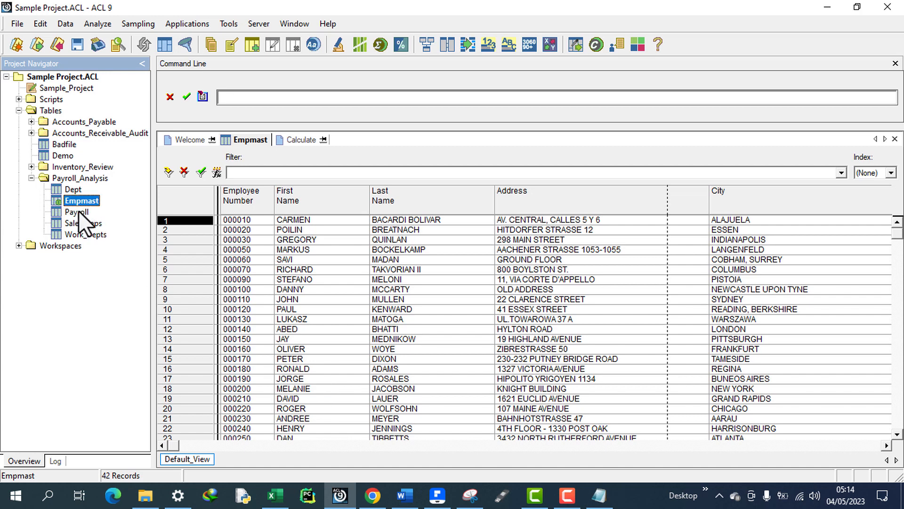
{"action": "left_click", "coordinate": [408, 502]}
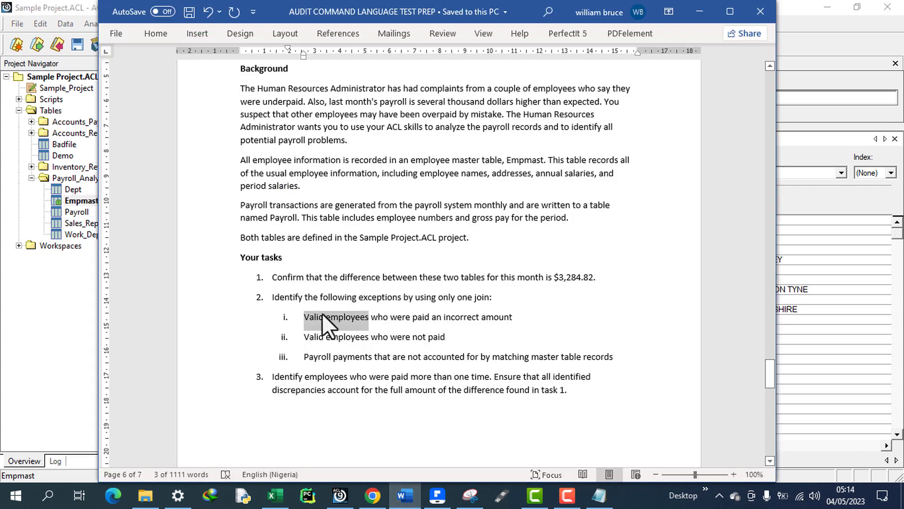
{"action": "left_click_drag", "start_coordinate": [301, 314], "coordinate": [627, 364]}
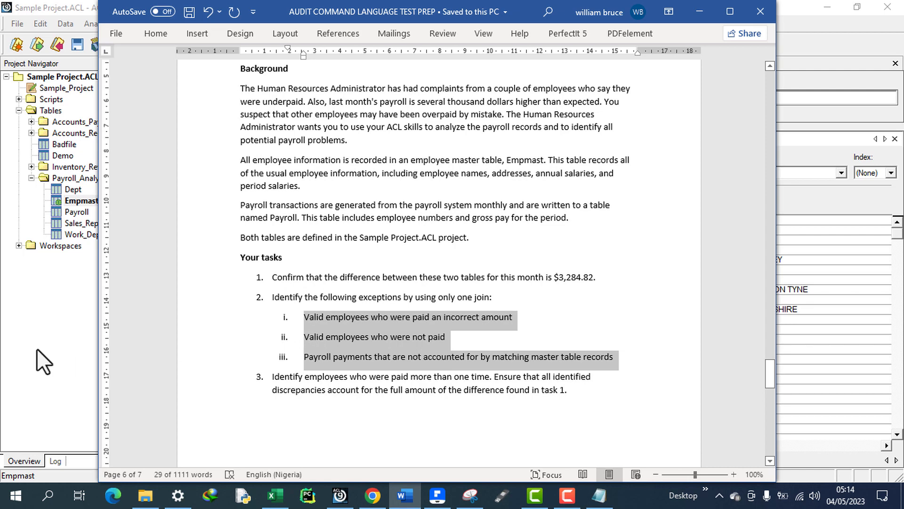
{"action": "left_click", "coordinate": [41, 319]}
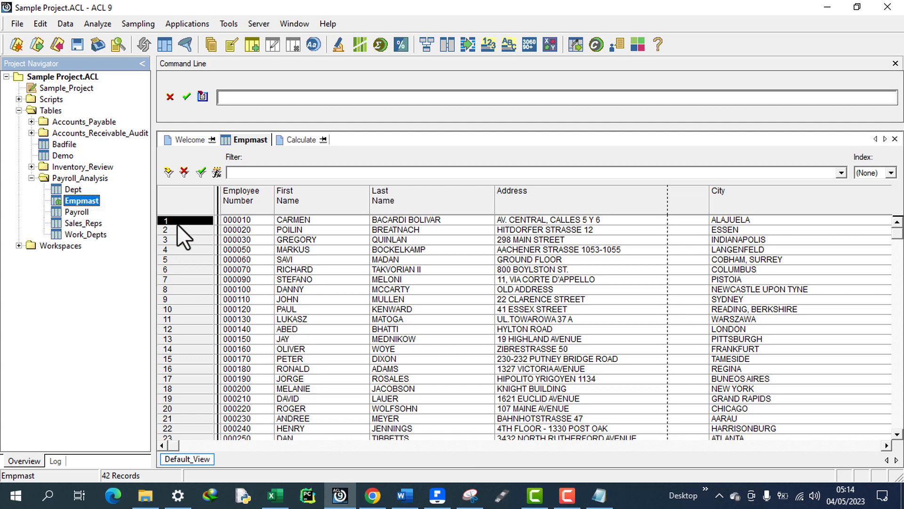
Open the Payroll and Empmast tables in turn and compare their columns to plan the join
{"action": "double_click", "coordinate": [87, 213]}
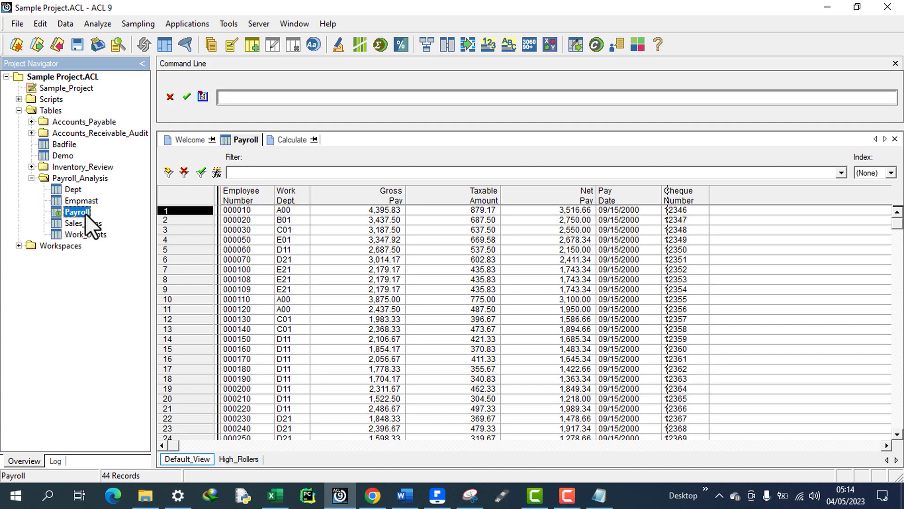
{"action": "double_click", "coordinate": [87, 201]}
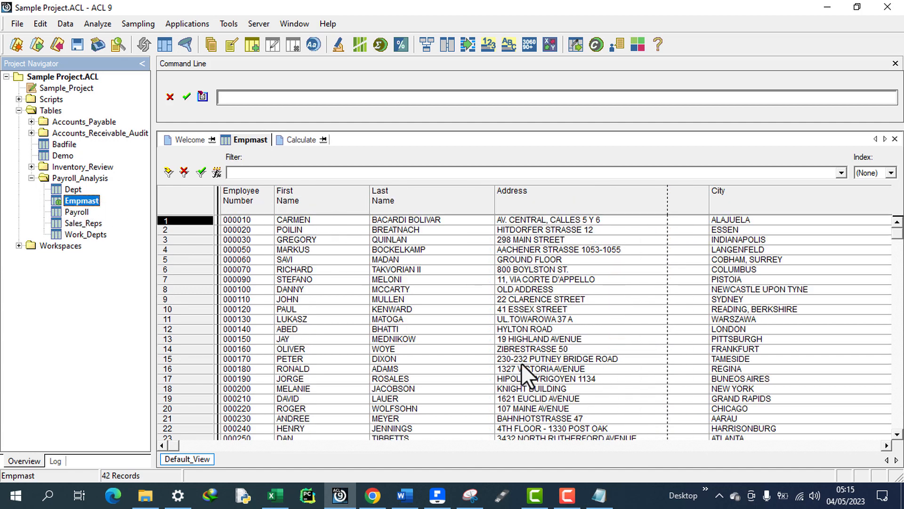
{"action": "left_click_drag", "start_coordinate": [173, 445], "coordinate": [122, 447]}
{"action": "double_click", "coordinate": [75, 214]}
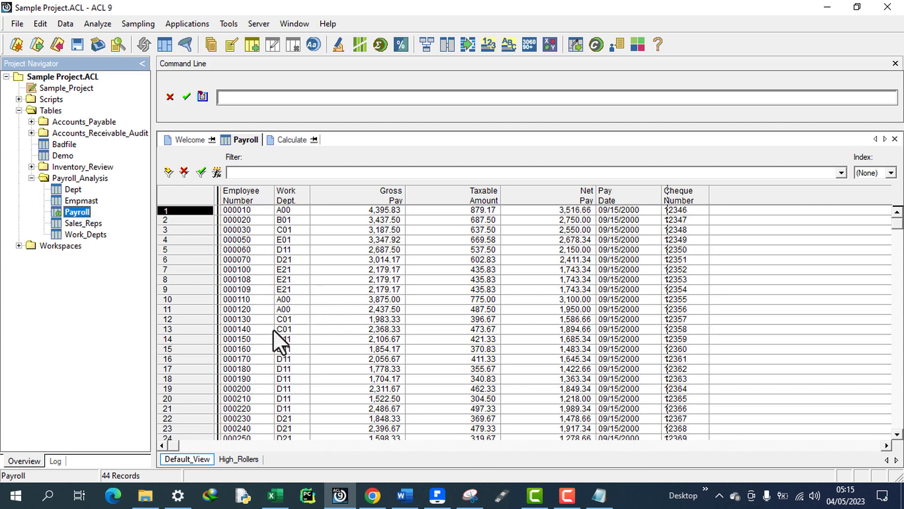
Start a table join with Empmast as the primary table and select Payroll as the secondary table
{"action": "double_click", "coordinate": [81, 202]}
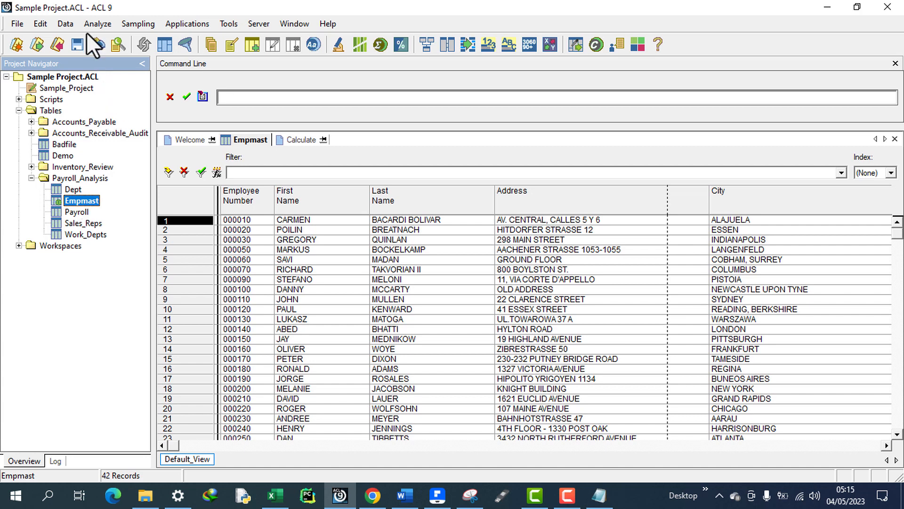
{"action": "left_click", "coordinate": [71, 25]}
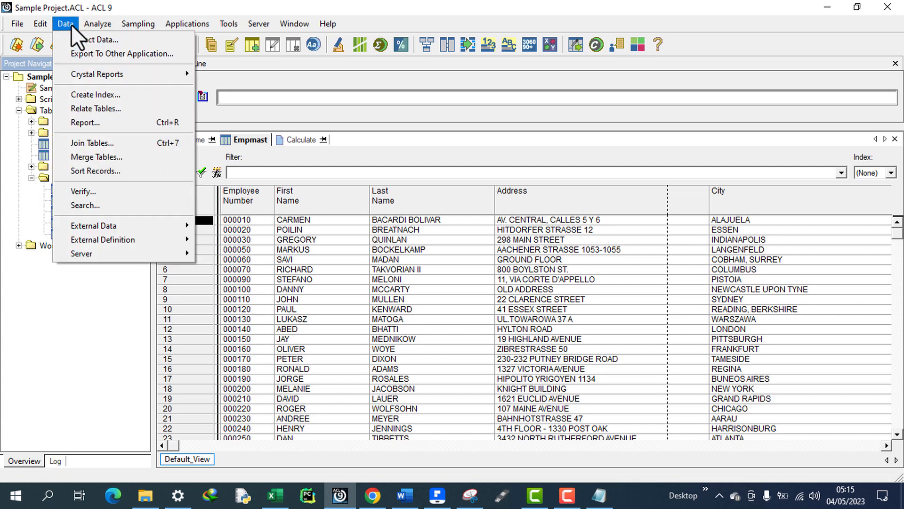
{"action": "left_click", "coordinate": [92, 143]}
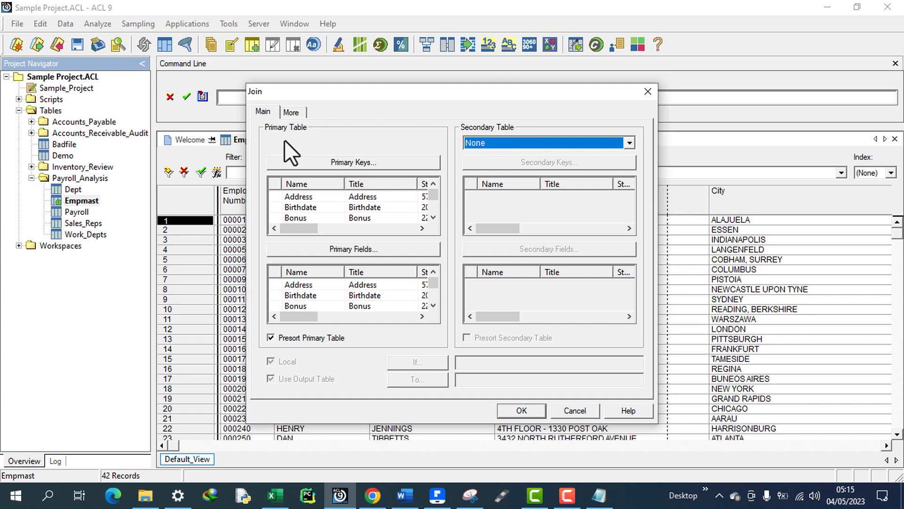
{"action": "left_click", "coordinate": [629, 146]}
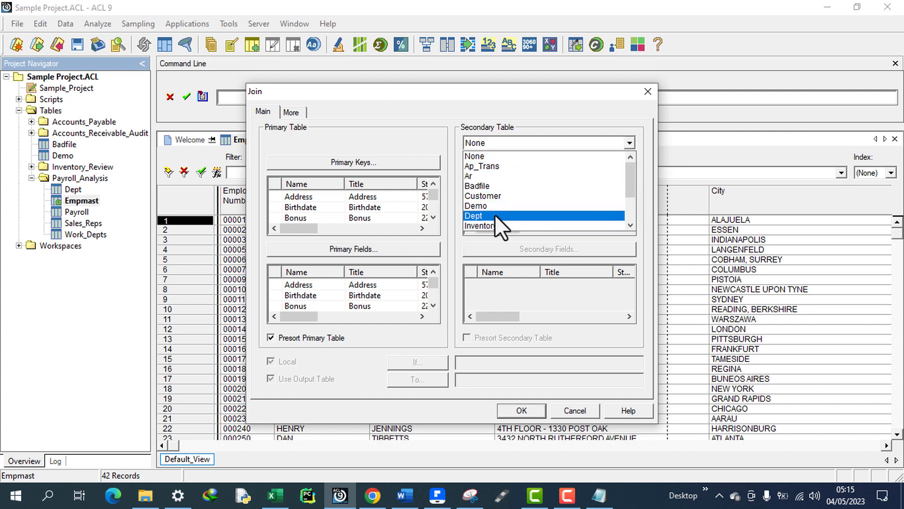
{"action": "left_click", "coordinate": [371, 141]}
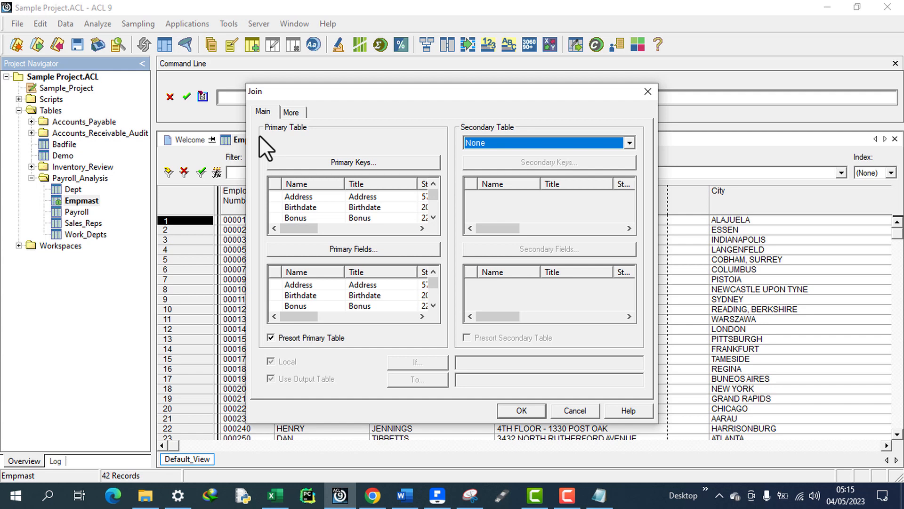
{"action": "left_click_drag", "start_coordinate": [343, 99], "coordinate": [380, 49]}
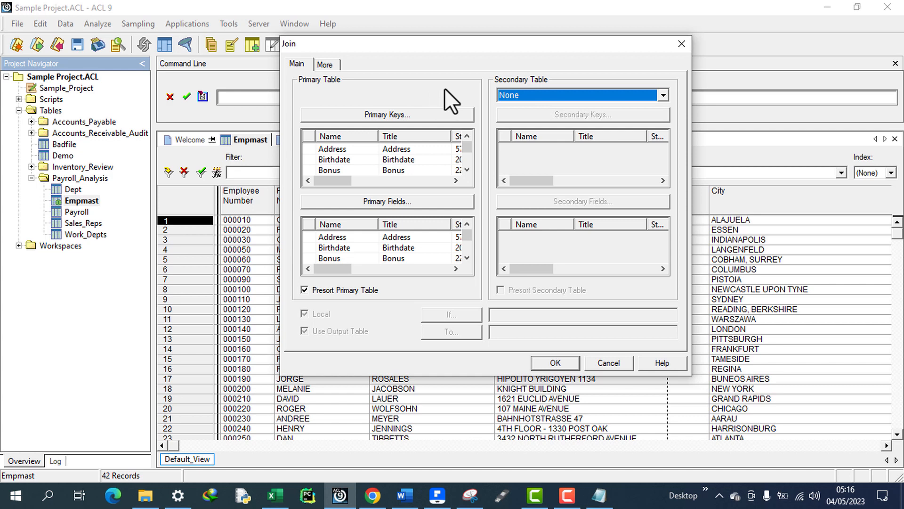
{"action": "left_click", "coordinate": [660, 95]}
{"action": "left_click_drag", "start_coordinate": [664, 118], "coordinate": [668, 148]}
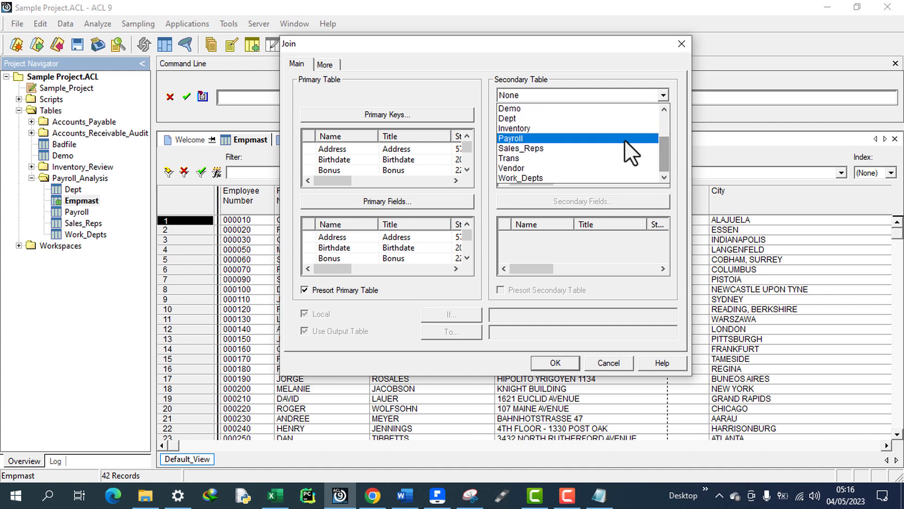
{"action": "left_click", "coordinate": [530, 138]}
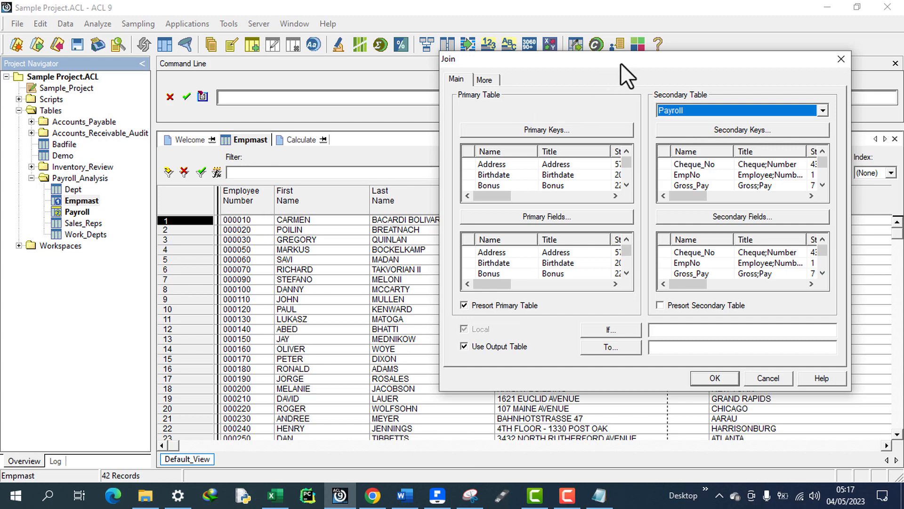
{"action": "left_click_drag", "start_coordinate": [620, 63], "coordinate": [474, 66]}
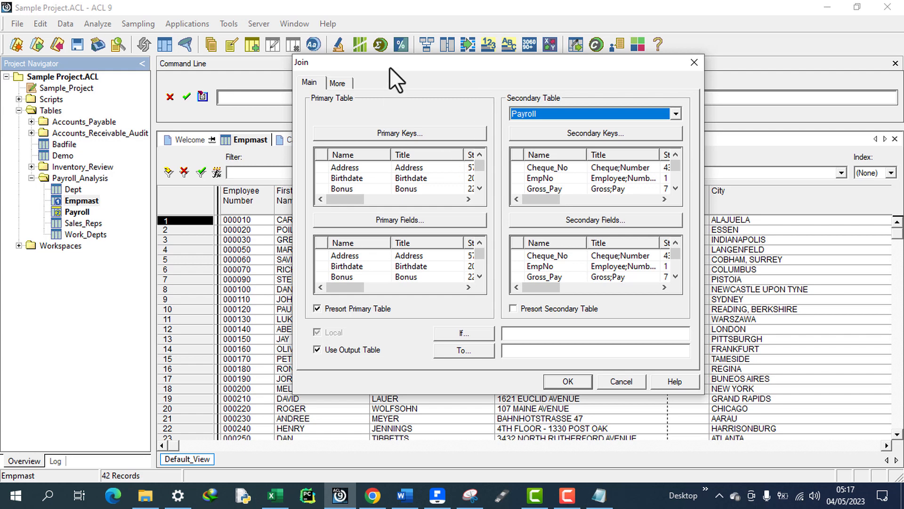
{"action": "left_click_drag", "start_coordinate": [389, 68], "coordinate": [443, 70]}
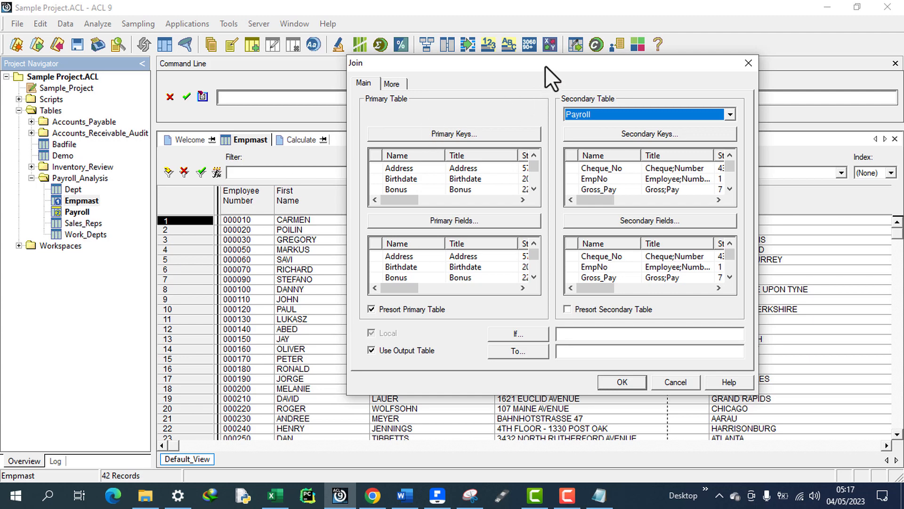
Set Empno as the primary key for the Empmast table in the join and recheck the key selection
{"action": "left_click_drag", "start_coordinate": [544, 66], "coordinate": [492, 45]}
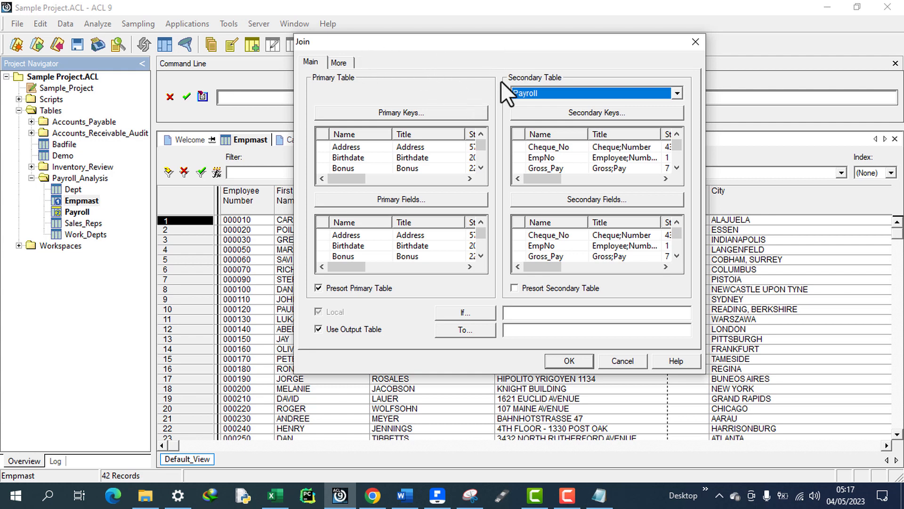
{"action": "left_click", "coordinate": [560, 94]}
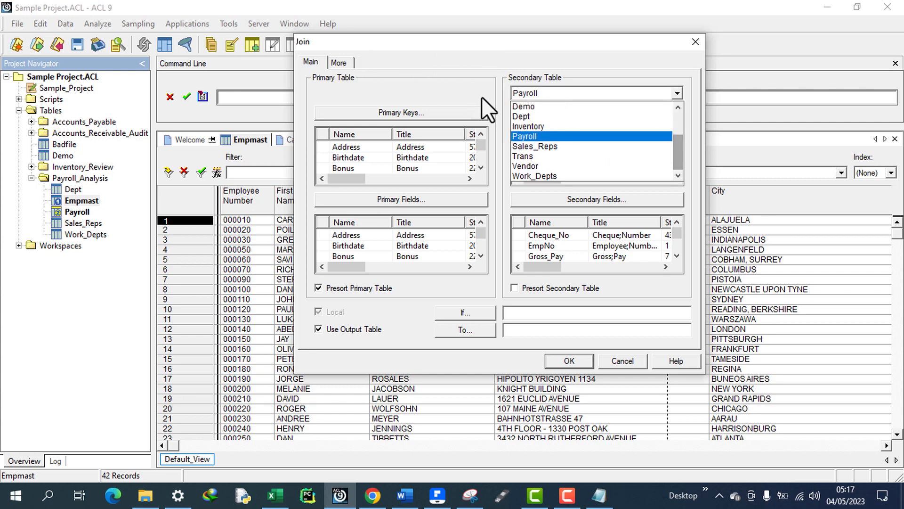
{"action": "left_click", "coordinate": [459, 84]}
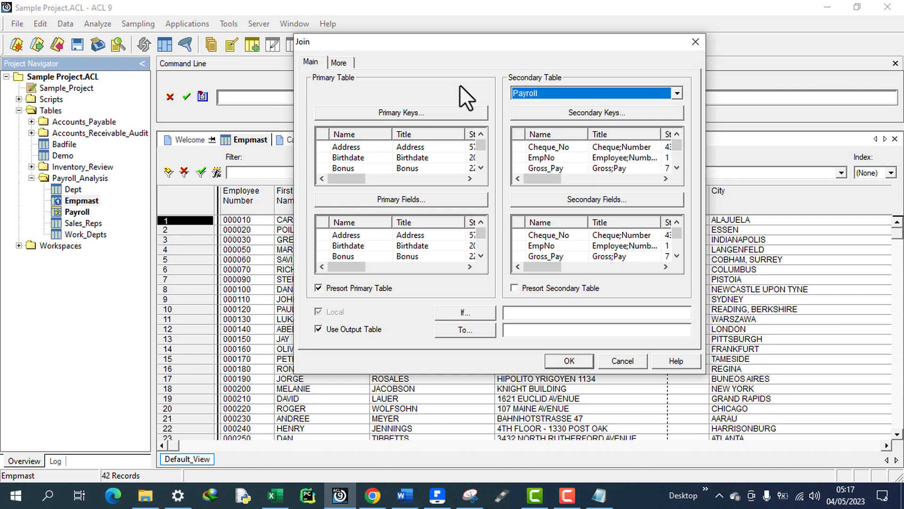
{"action": "left_click", "coordinate": [411, 114]}
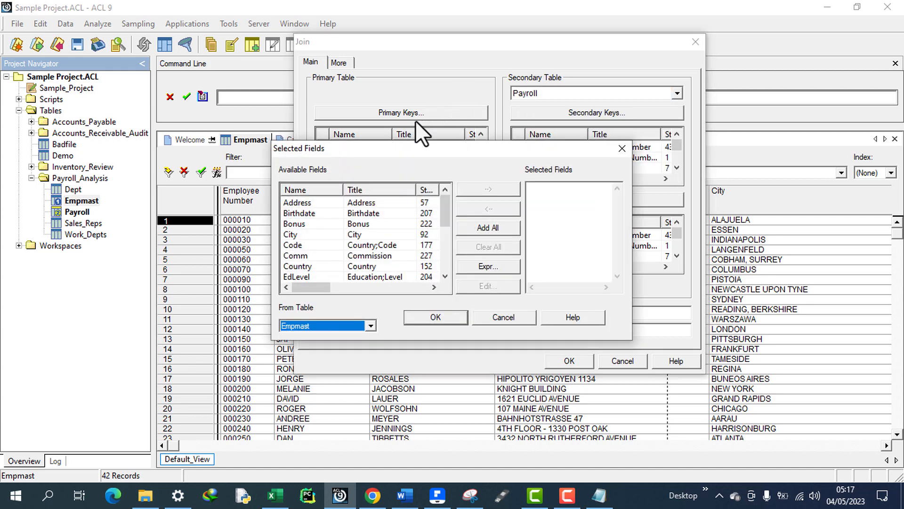
{"action": "left_click", "coordinate": [304, 255]}
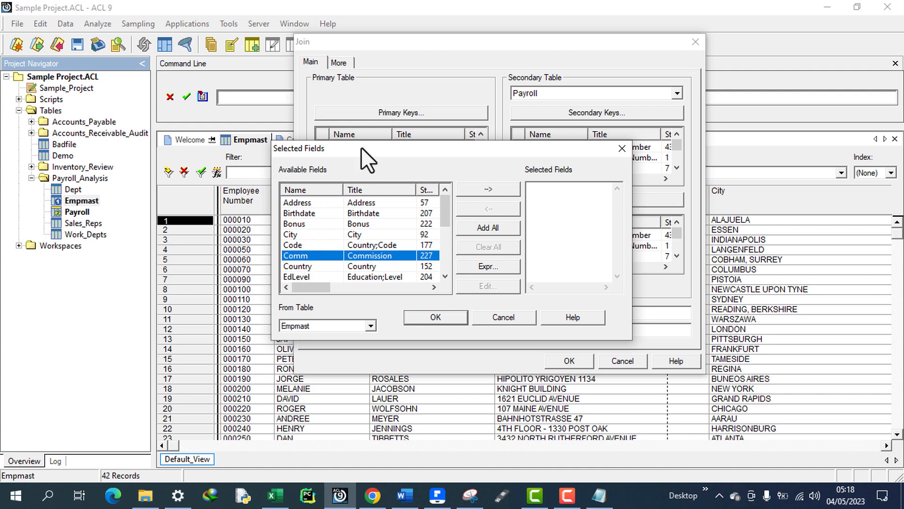
{"action": "left_click_drag", "start_coordinate": [361, 147], "coordinate": [420, 149]}
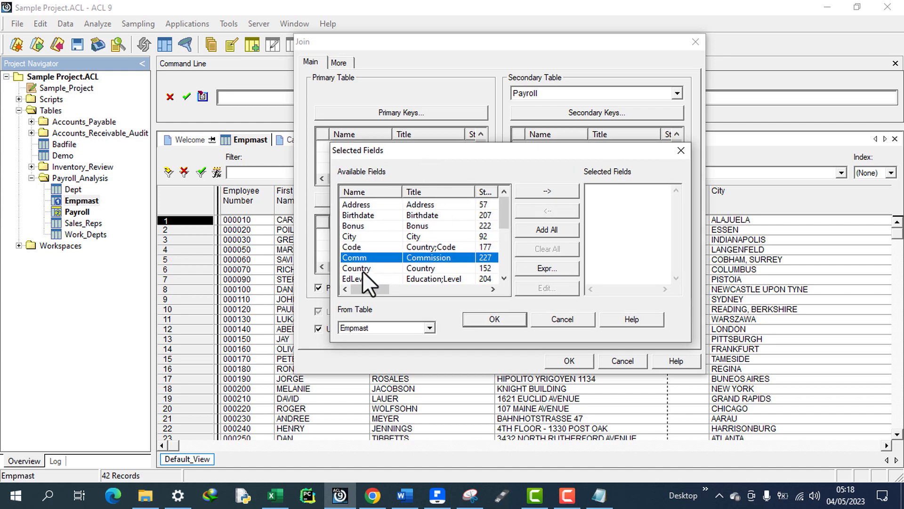
{"action": "key", "text": "Down"}
{"action": "key", "text": "Down"}
{"action": "key", "text": "Down"}
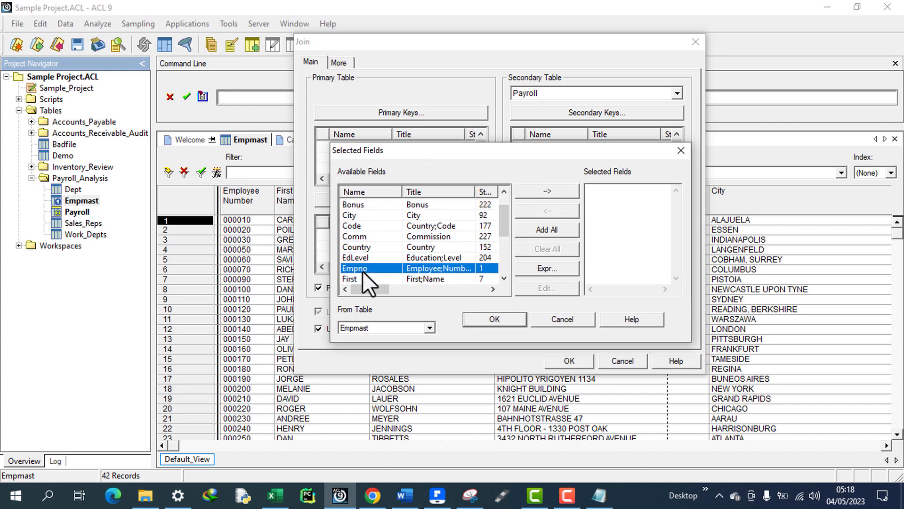
{"action": "double_click", "coordinate": [359, 270]}
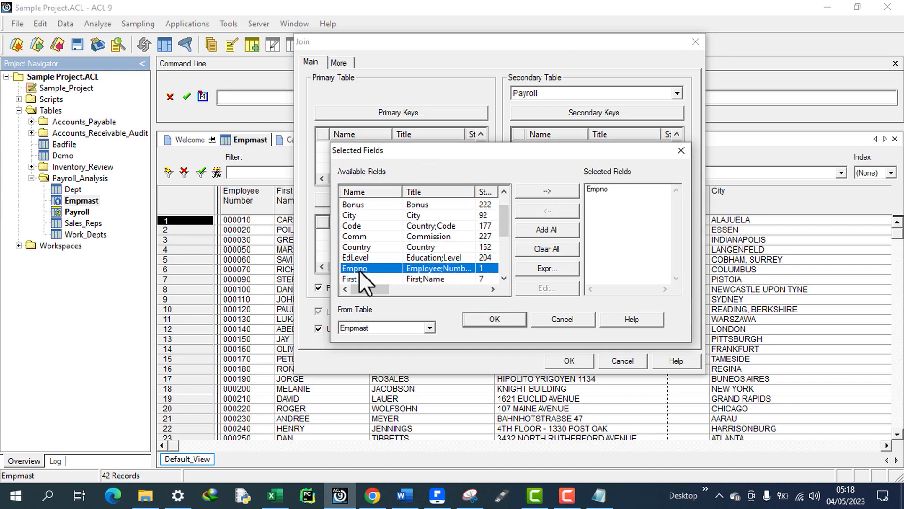
{"action": "left_click", "coordinate": [606, 191]}
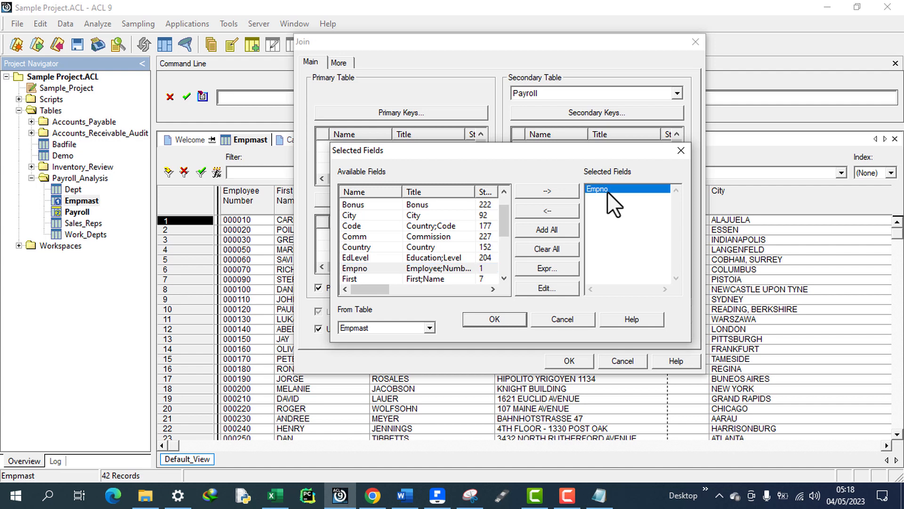
{"action": "left_click", "coordinate": [499, 317]}
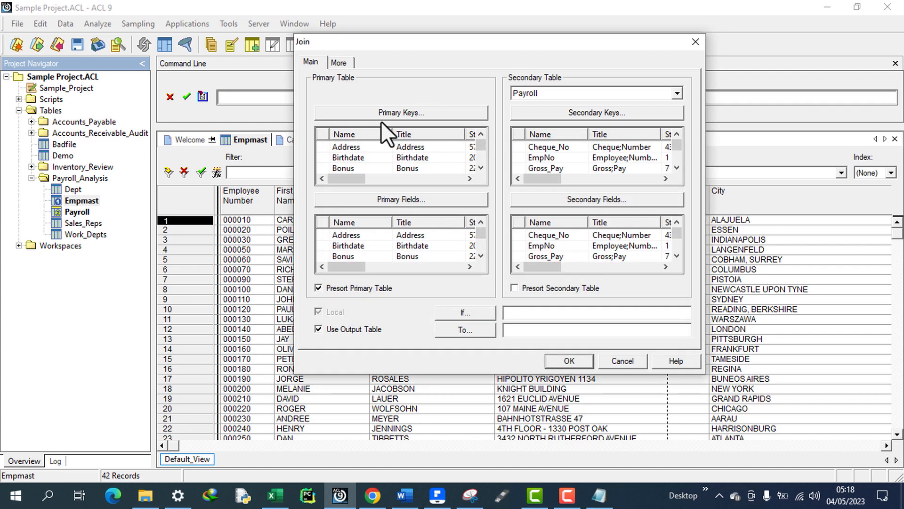
{"action": "left_click", "coordinate": [409, 113]}
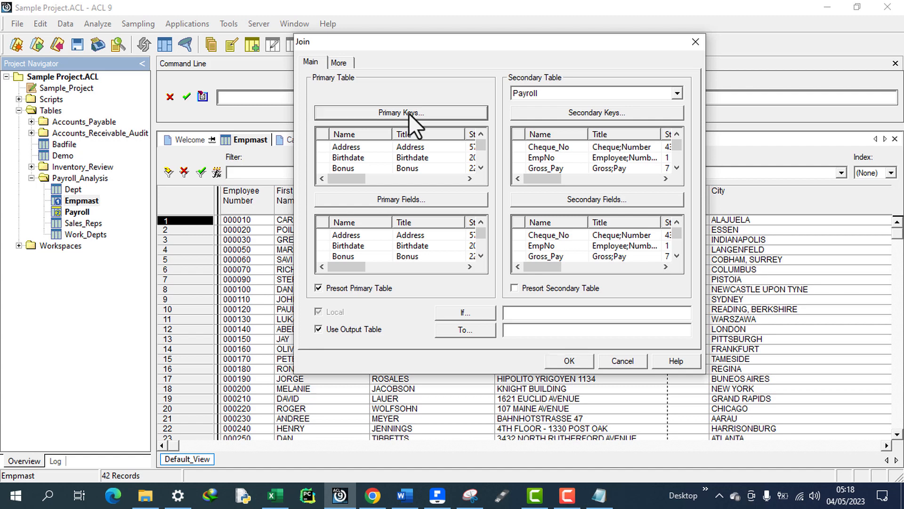
{"action": "left_click", "coordinate": [542, 188]}
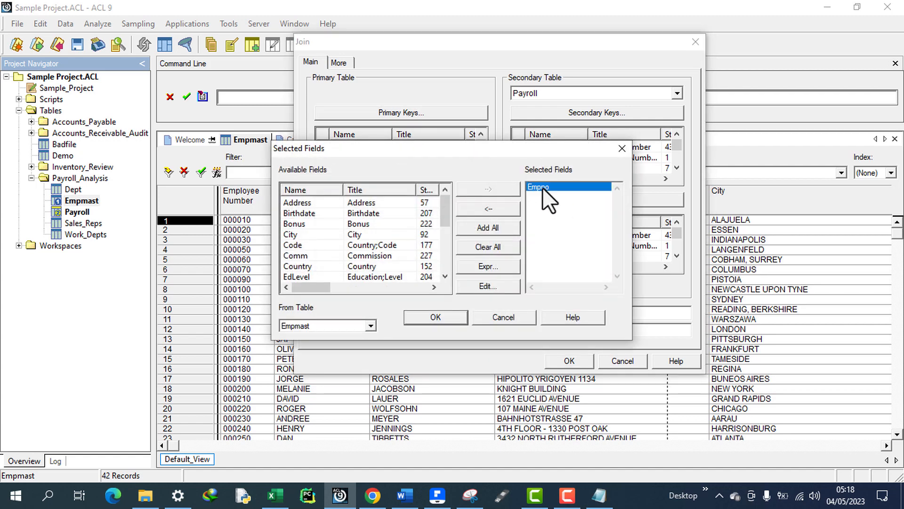
{"action": "left_click", "coordinate": [440, 318]}
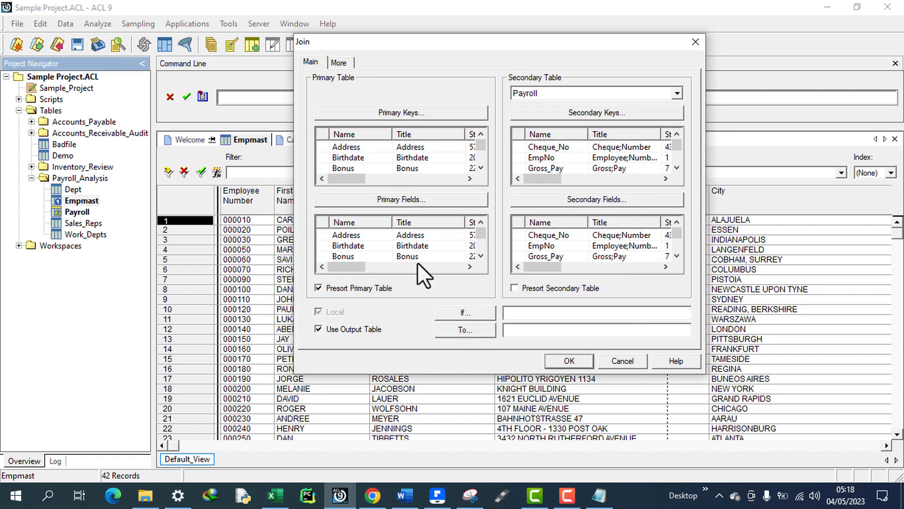
Set EmpNo as the secondary key for the Payroll table in the join
{"action": "left_click", "coordinate": [613, 112]}
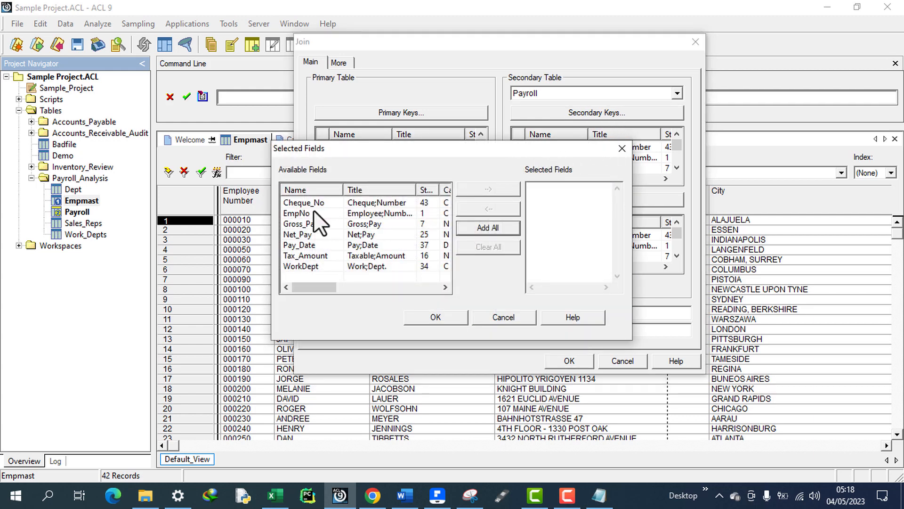
{"action": "left_click", "coordinate": [302, 212]}
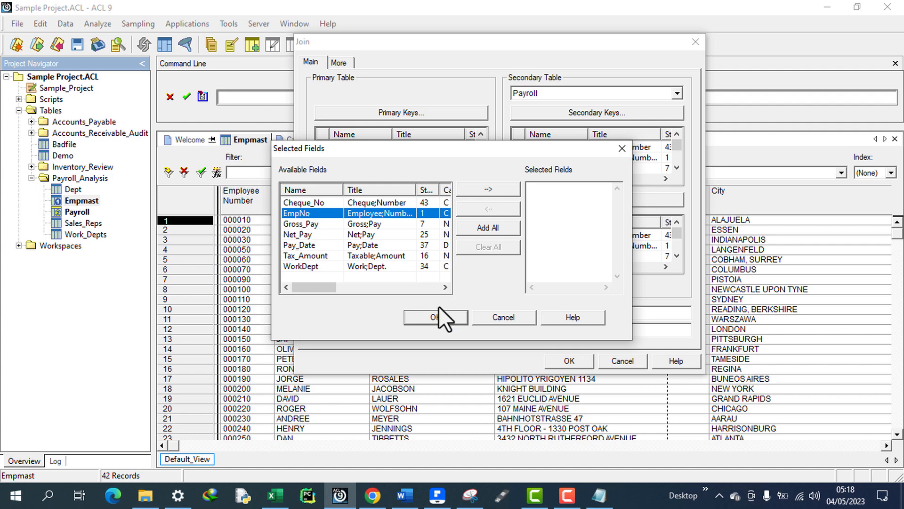
{"action": "left_click", "coordinate": [496, 193]}
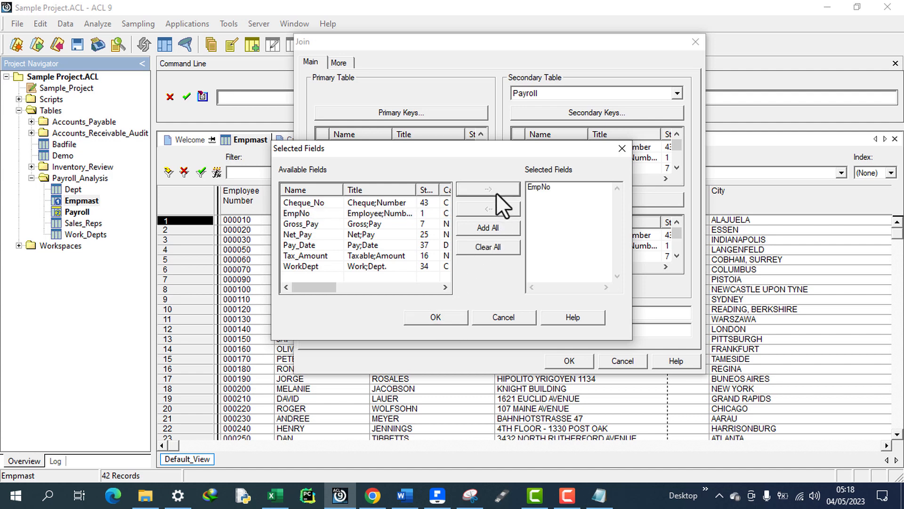
{"action": "left_click", "coordinate": [545, 188]}
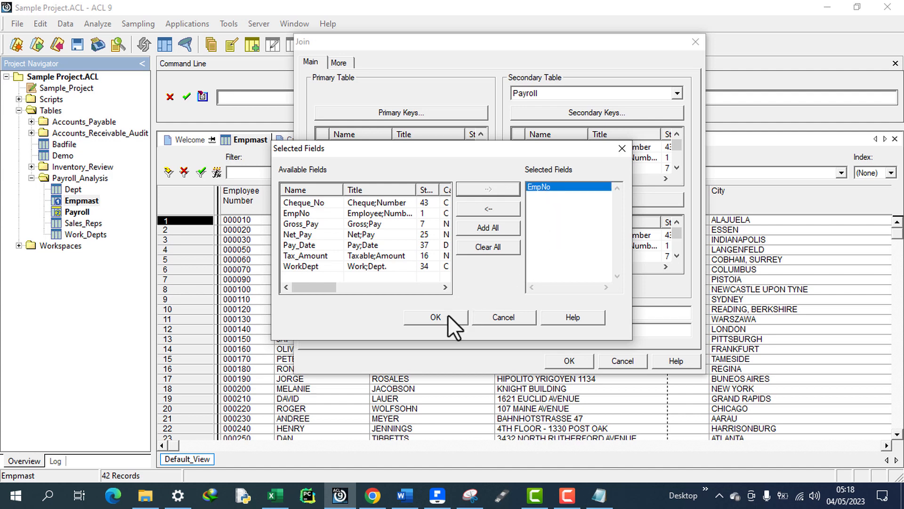
{"action": "left_click", "coordinate": [448, 315]}
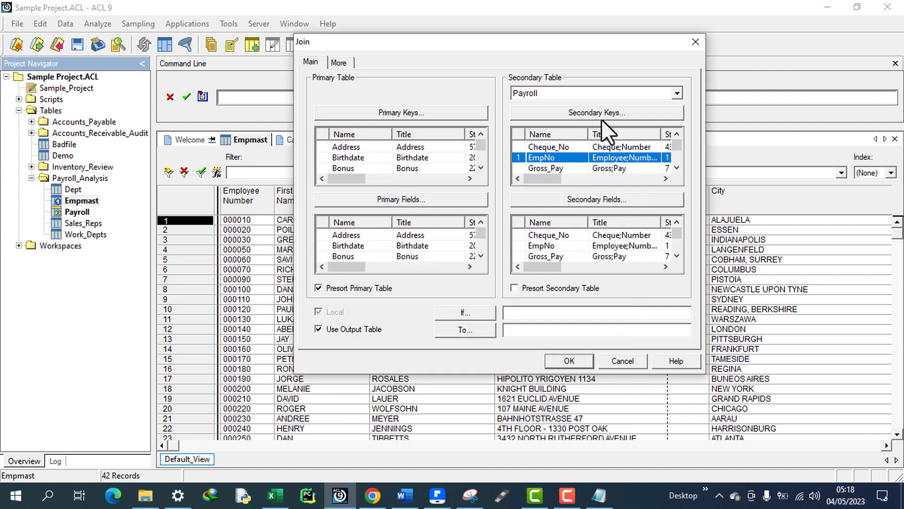
Choose Empno and Pay_Per_Period as the primary fields the join outputs from Empmast
{"action": "left_click", "coordinate": [418, 197]}
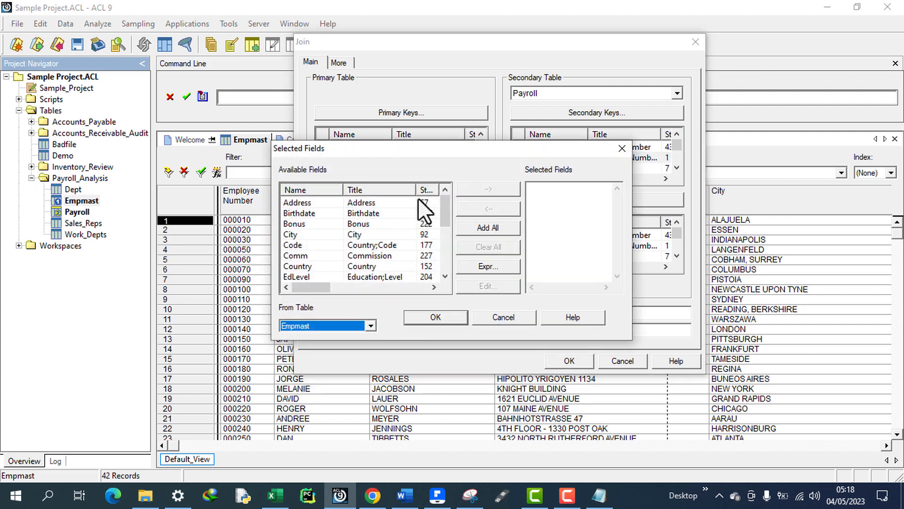
{"action": "left_click", "coordinate": [301, 256]}
{"action": "key", "text": "e"}
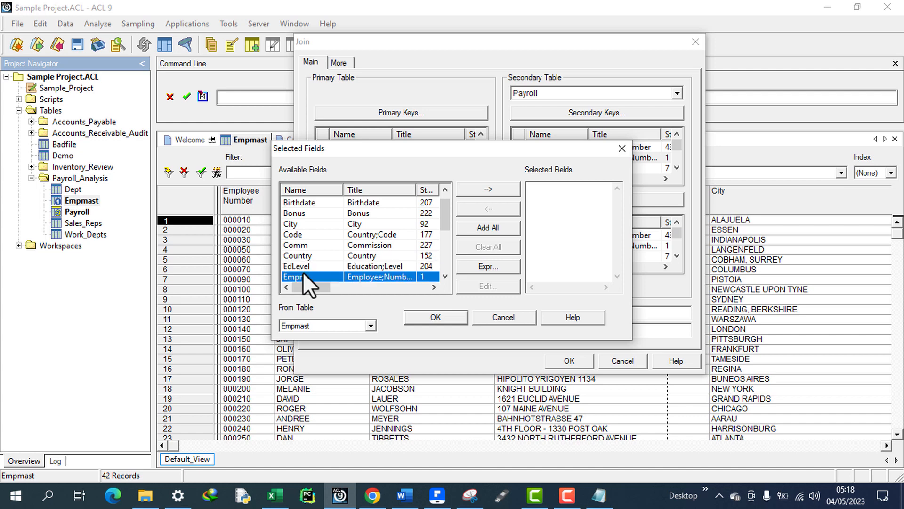
{"action": "double_click", "coordinate": [303, 273]}
{"action": "left_click", "coordinate": [445, 276]}
{"action": "left_click", "coordinate": [445, 276]}
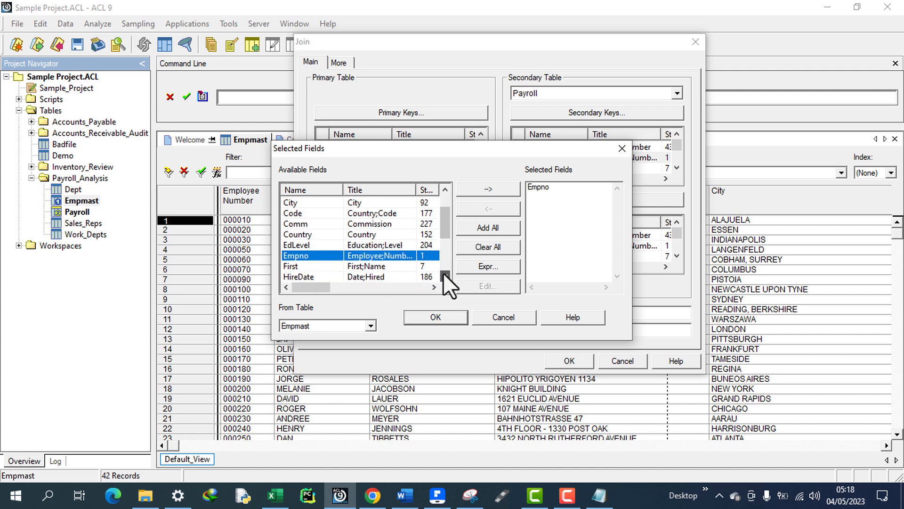
{"action": "left_click", "coordinate": [445, 277]}
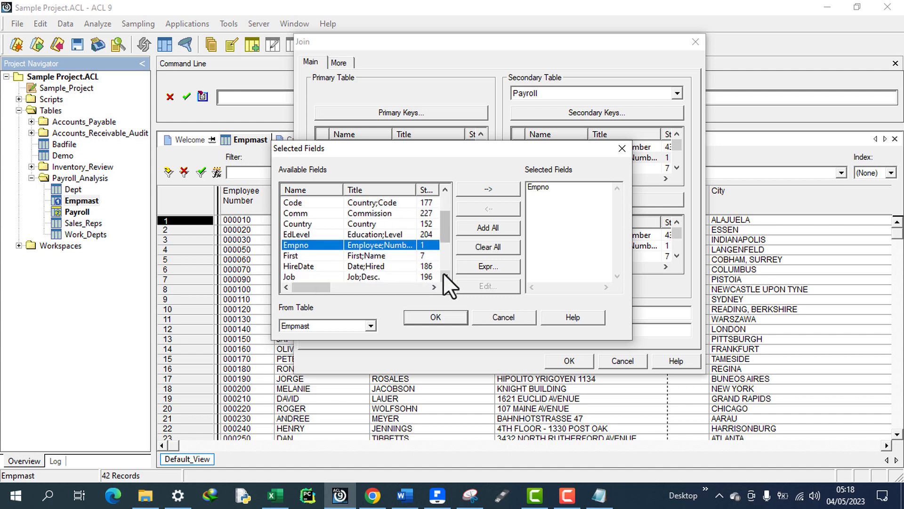
{"action": "left_click", "coordinate": [443, 275]}
{"action": "left_click", "coordinate": [443, 275]}
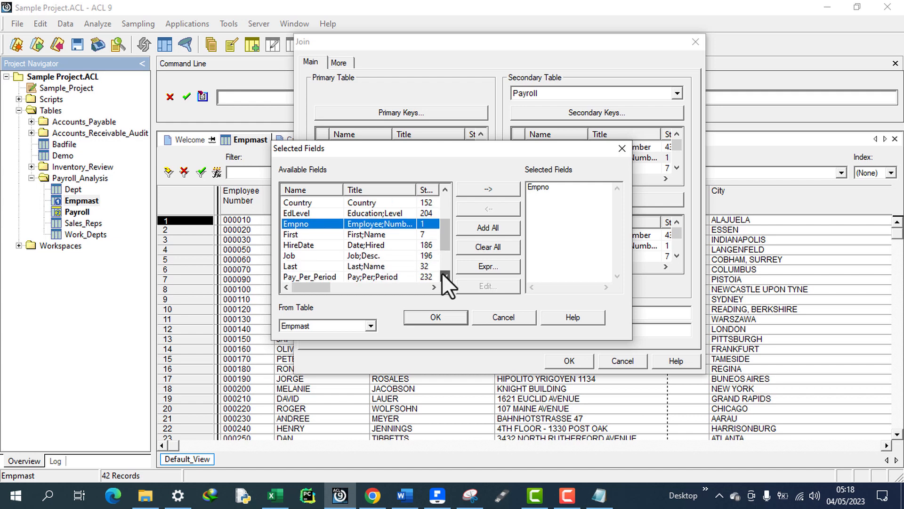
{"action": "left_click", "coordinate": [443, 276]}
{"action": "left_click", "coordinate": [443, 276]}
{"action": "double_click", "coordinate": [320, 257]}
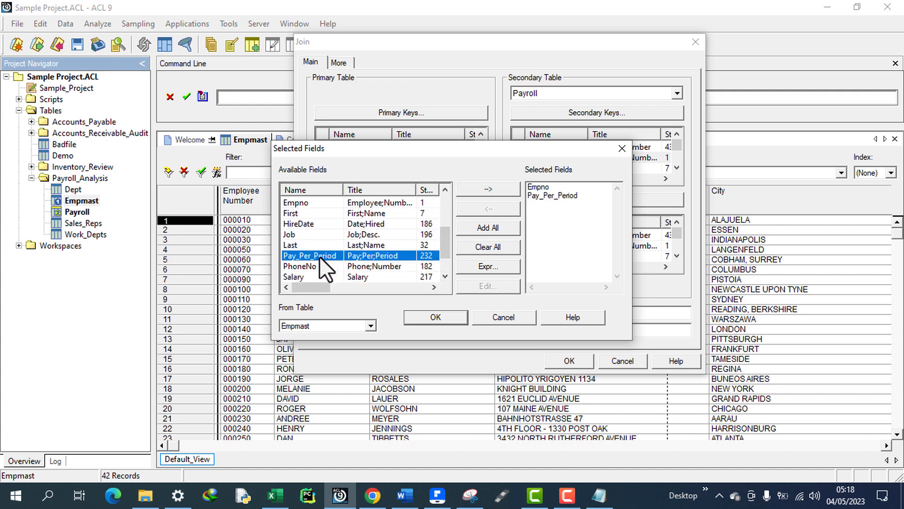
{"action": "left_click", "coordinate": [447, 321]}
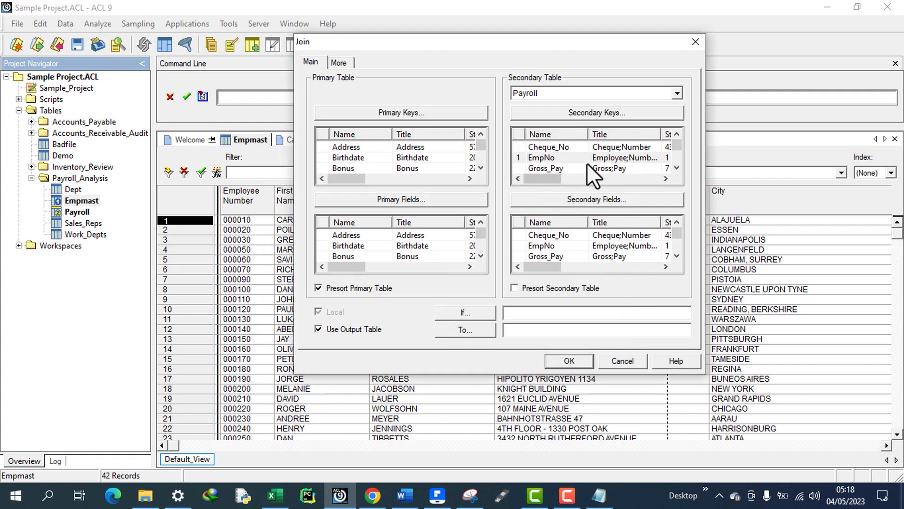
Choose EmpNo and Gross_Pay as the secondary fields the join outputs from Payroll
{"action": "left_click", "coordinate": [603, 202]}
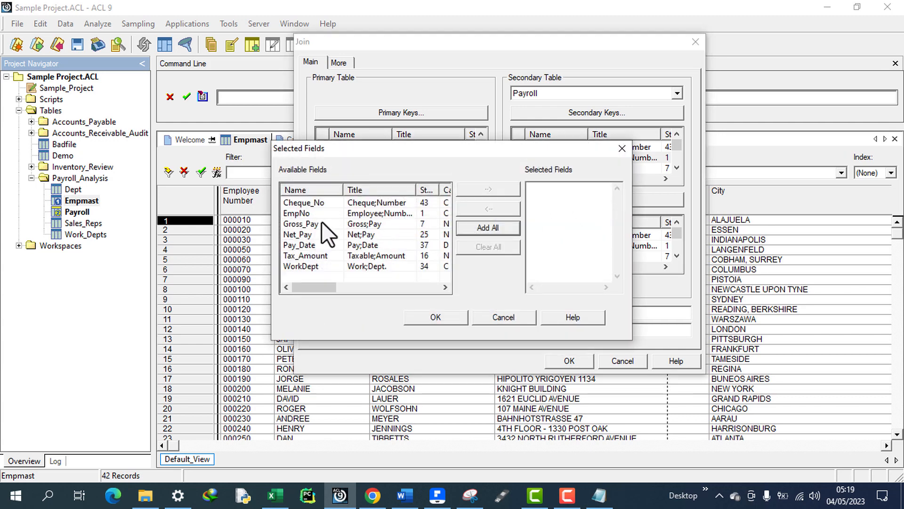
{"action": "double_click", "coordinate": [301, 212]}
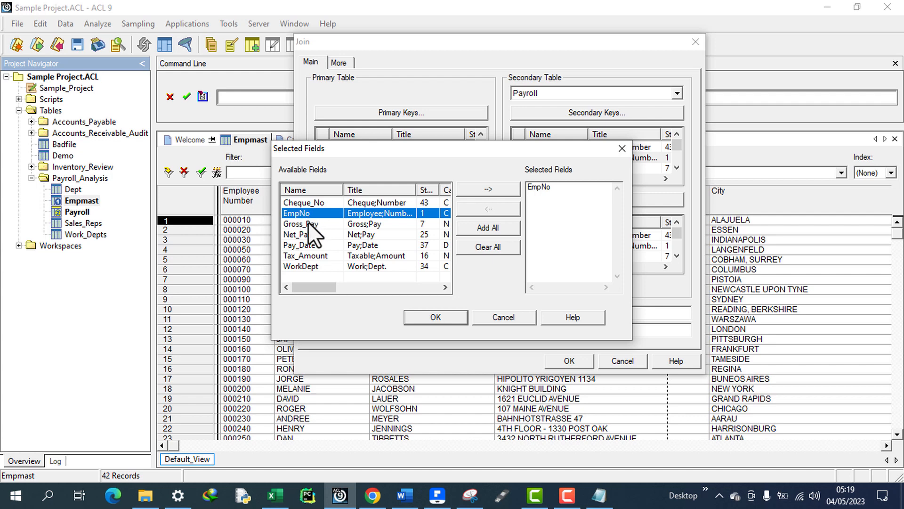
{"action": "left_click", "coordinate": [306, 223]}
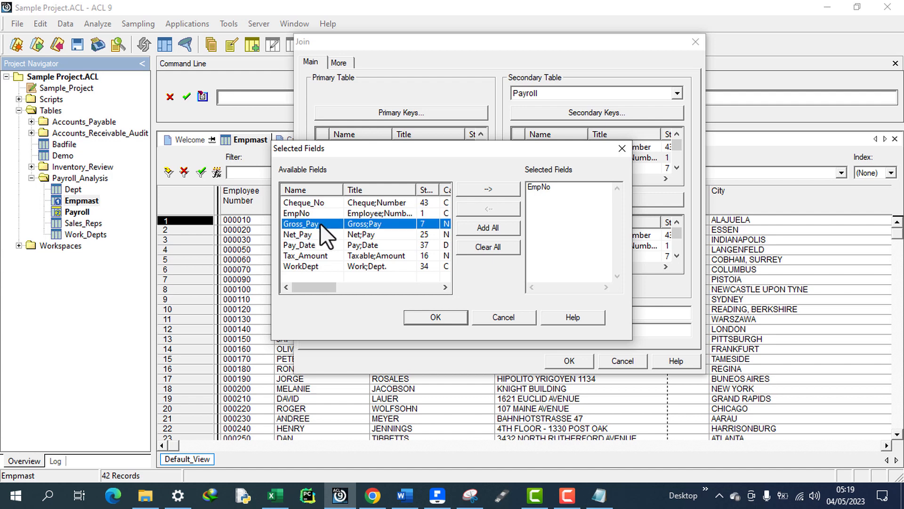
{"action": "double_click", "coordinate": [320, 223]}
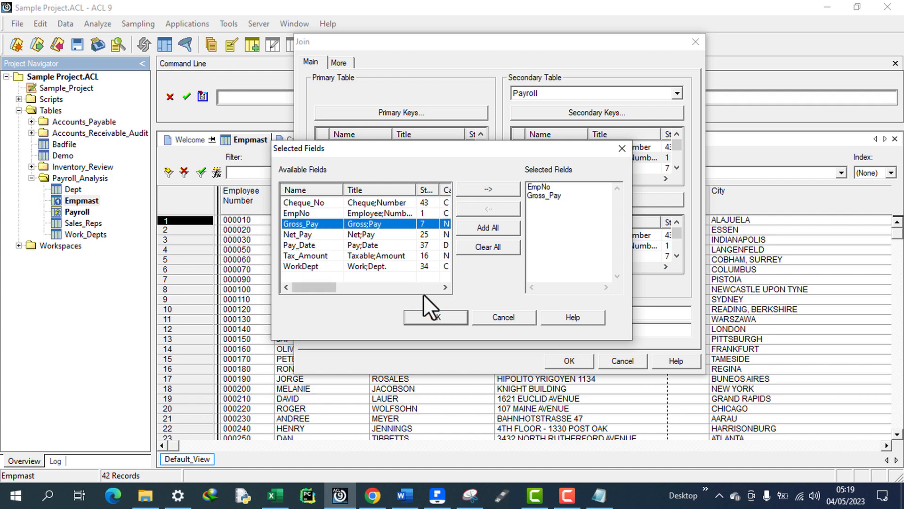
{"action": "left_click", "coordinate": [436, 317]}
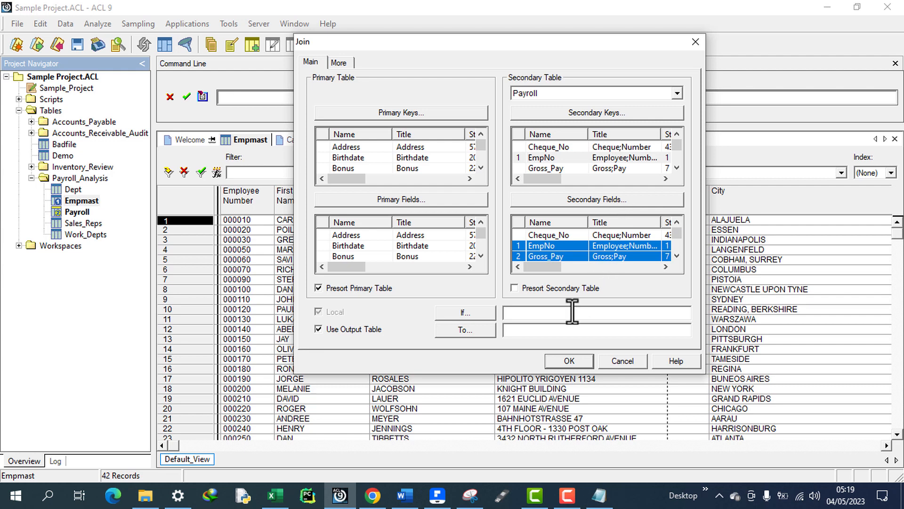
Name the join's output table Empmast_join_pay_allps
{"action": "left_click", "coordinate": [518, 331]}
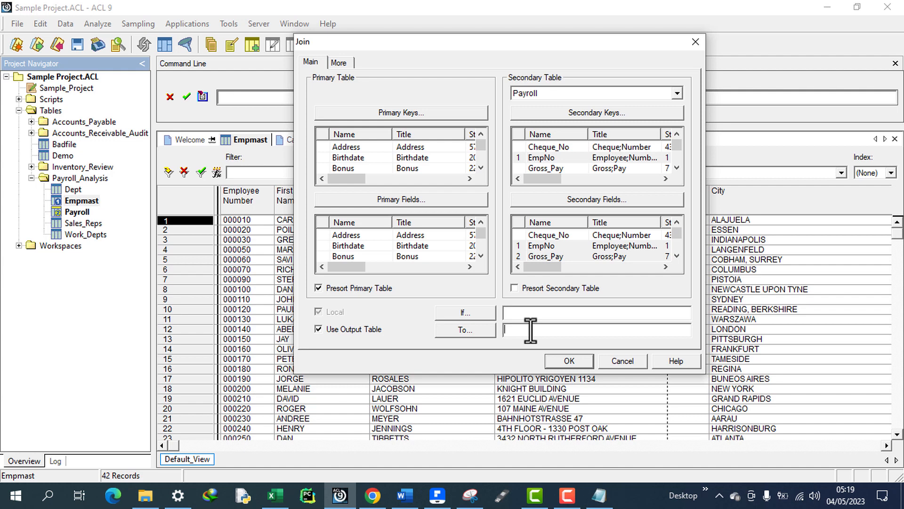
{"action": "type", "text": "Empmast_join_pay_allpay"}
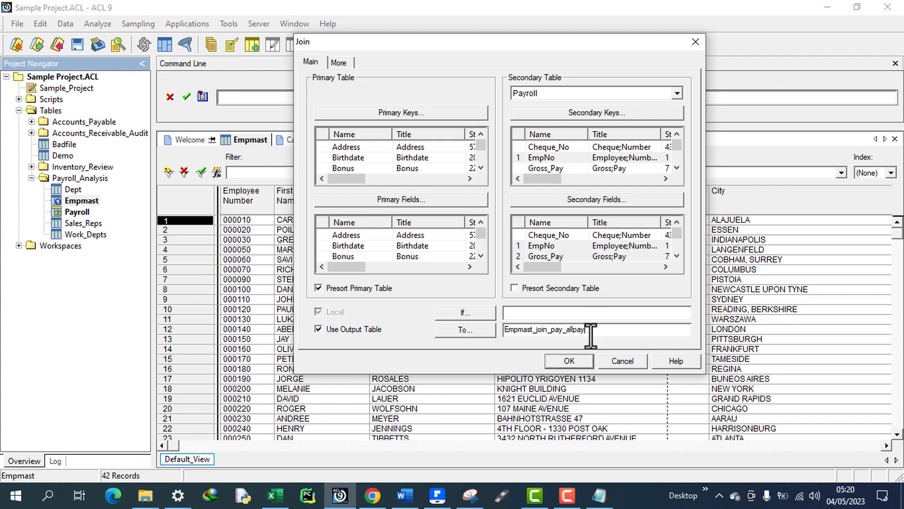
{"action": "key", "text": "BackSpace"}
{"action": "key", "text": "BackSpace"}
{"action": "type", "text": "s"}
{"action": "double_click", "coordinate": [526, 329]}
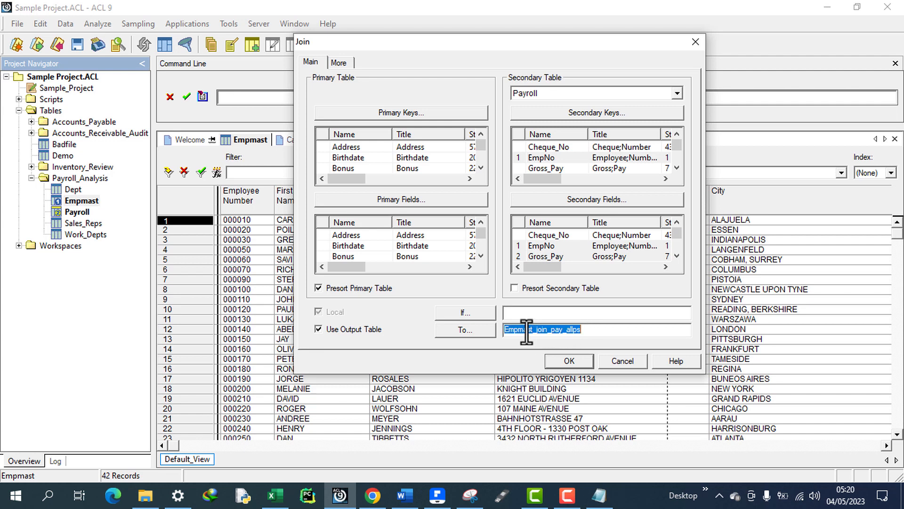
{"action": "left_click", "coordinate": [562, 332]}
{"action": "left_click", "coordinate": [586, 332]}
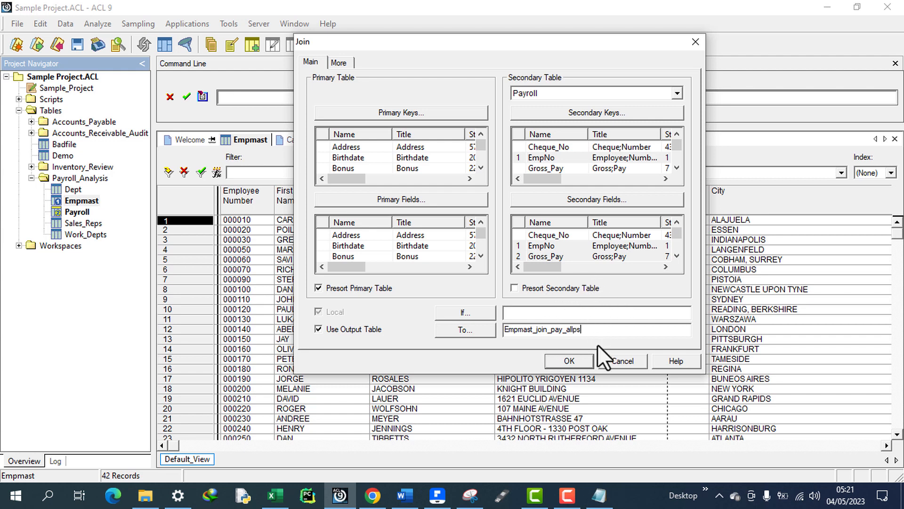
Run the join on matched primary records, including all primary and secondary records, and overwrite the existing Empmast_join_pay_allps file
{"action": "left_click", "coordinate": [347, 66]}
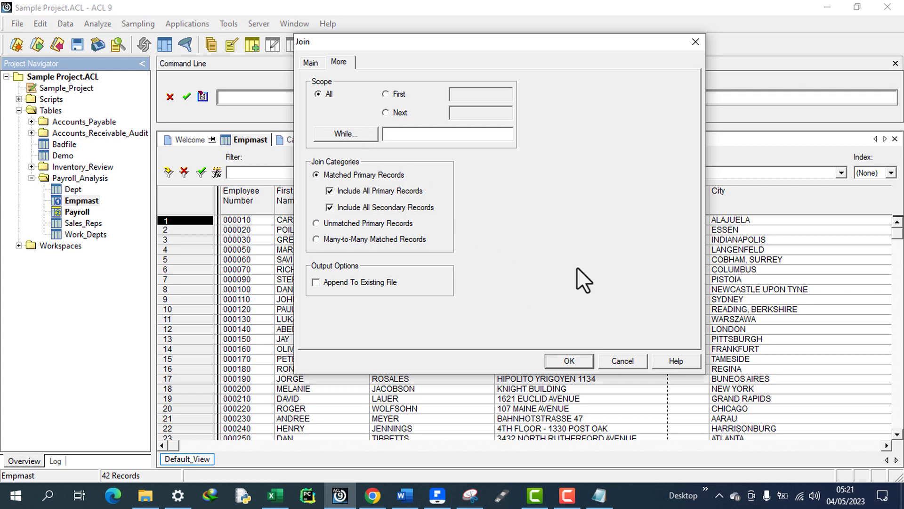
{"action": "left_click", "coordinate": [570, 361]}
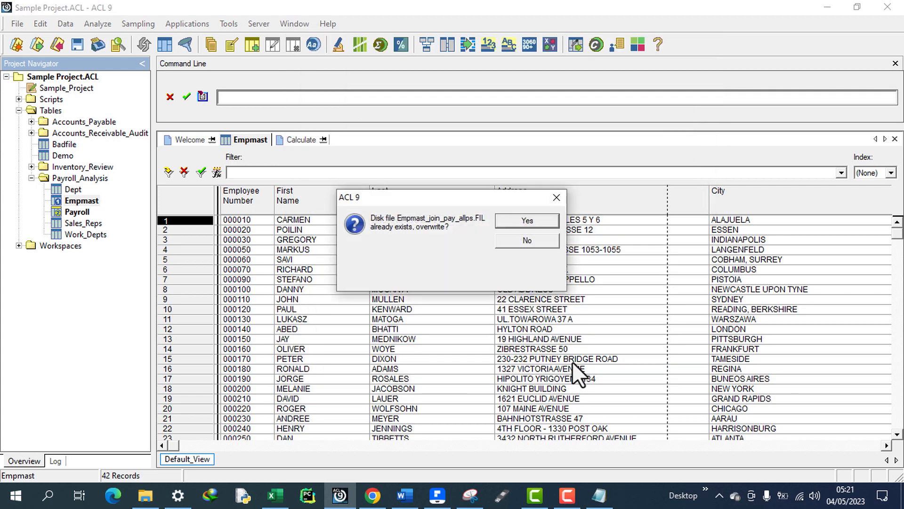
{"action": "left_click", "coordinate": [527, 220]}
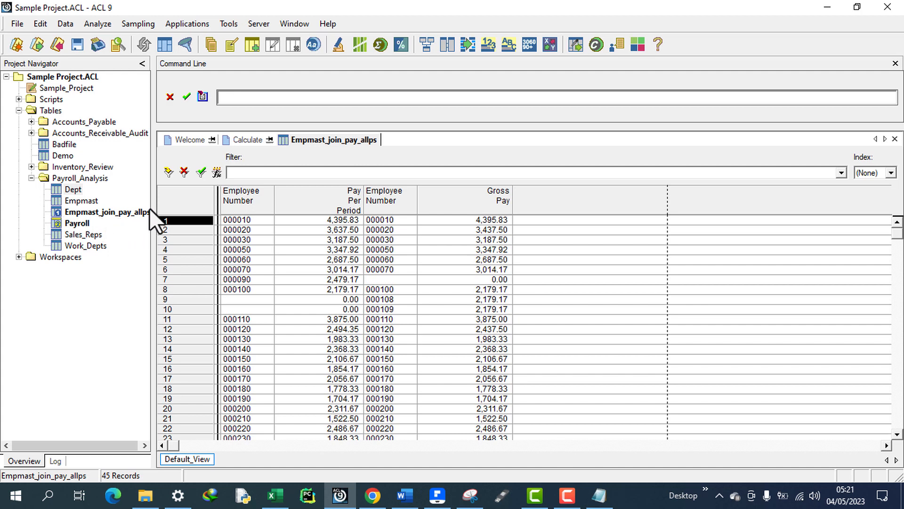
Compare the record counts of the Empmast, Payroll and Empmast_join_pay_allps tables
{"action": "left_click_drag", "start_coordinate": [152, 204], "coordinate": [167, 205]}
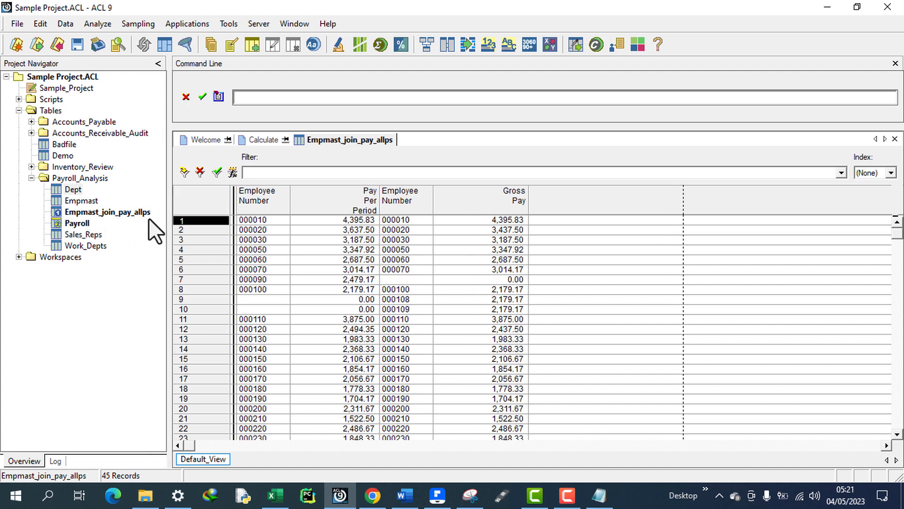
{"action": "left_click", "coordinate": [136, 212]}
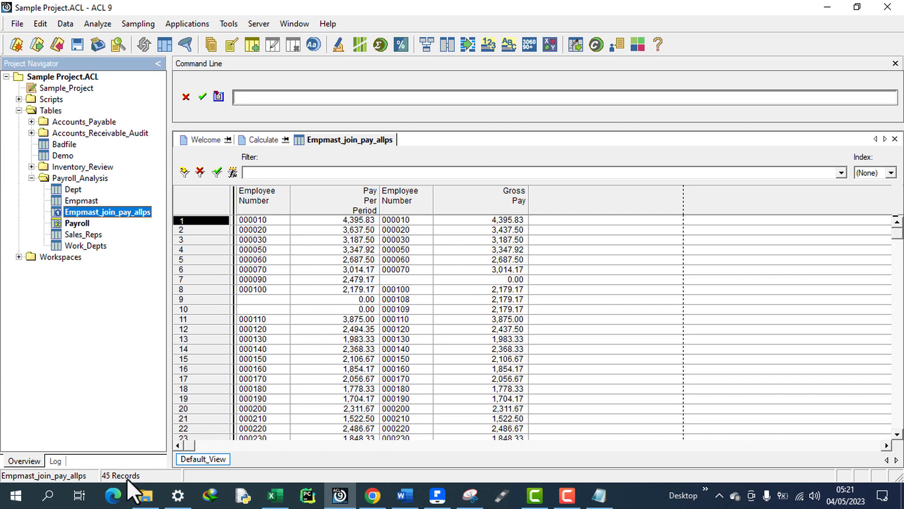
{"action": "double_click", "coordinate": [92, 200]}
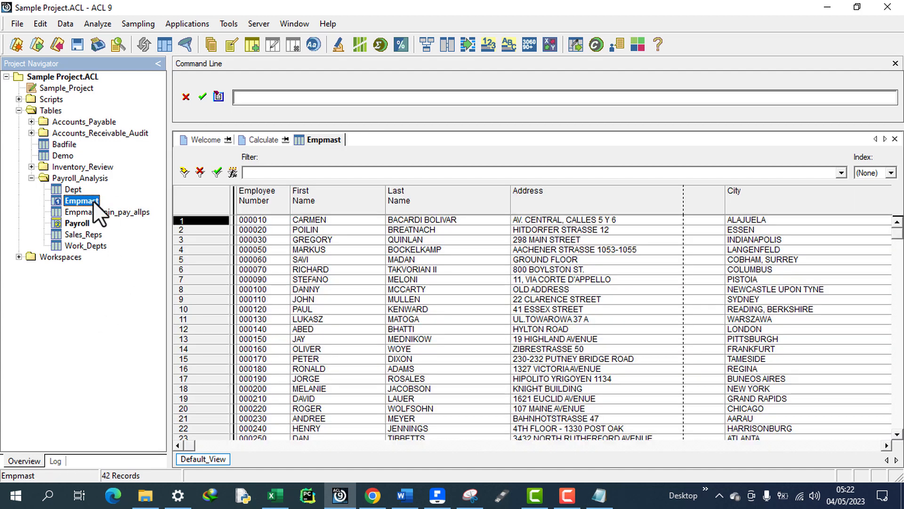
{"action": "double_click", "coordinate": [79, 224]}
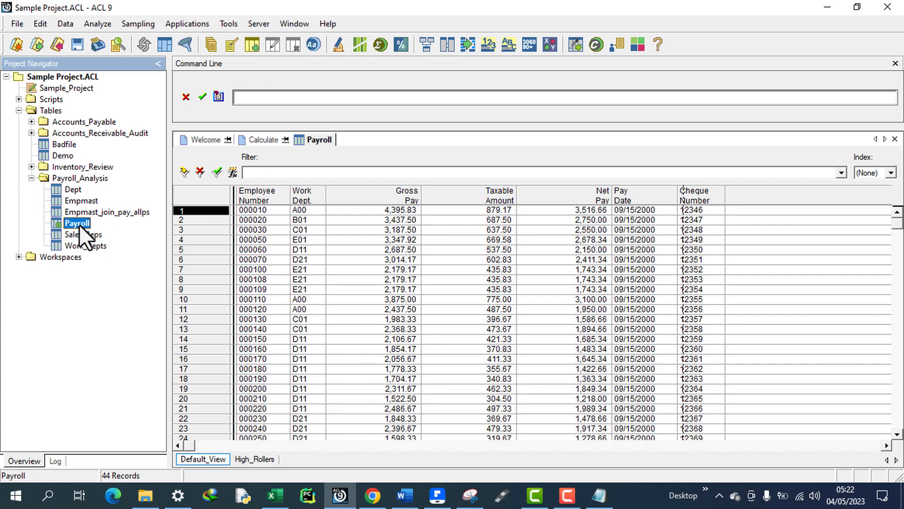
{"action": "double_click", "coordinate": [120, 212]}
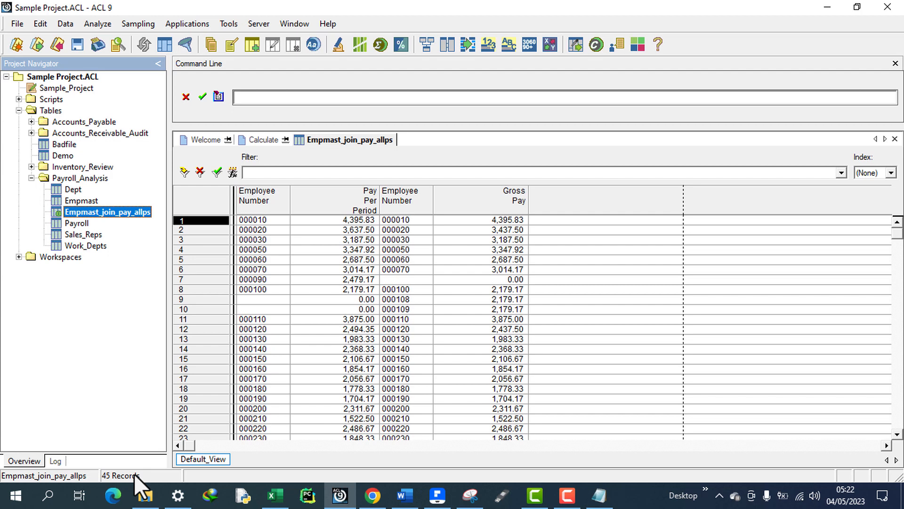
{"action": "left_click", "coordinate": [77, 202]}
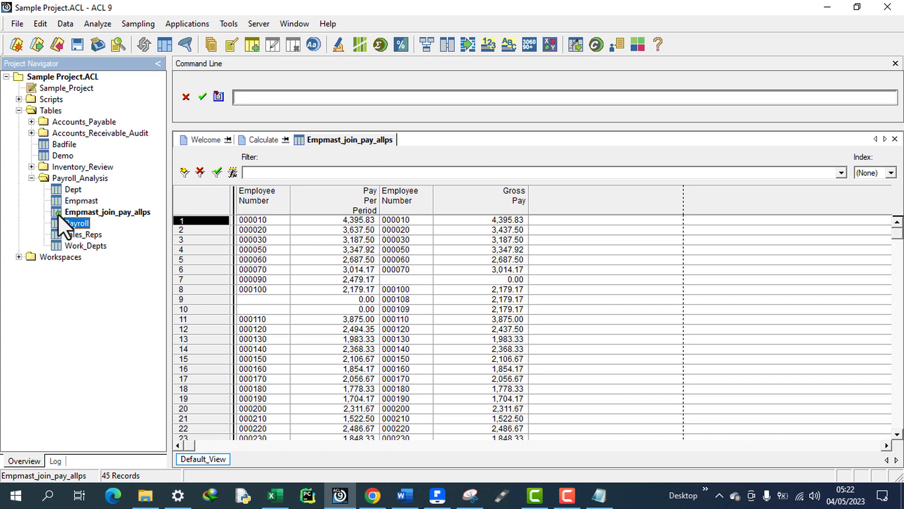
{"action": "left_click", "coordinate": [75, 213]}
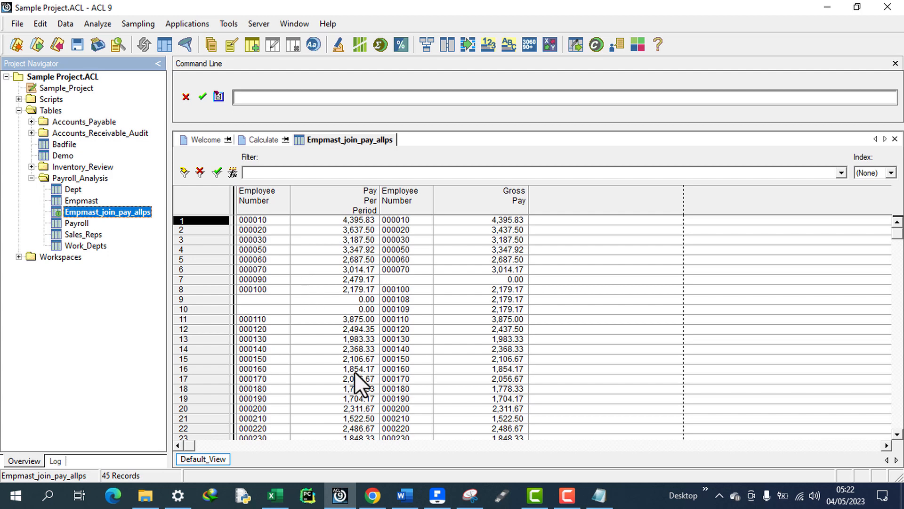
Switch to Word to review the three payroll exceptions listed under task 2, and return to the joined table in ACL
{"action": "left_click", "coordinate": [404, 494]}
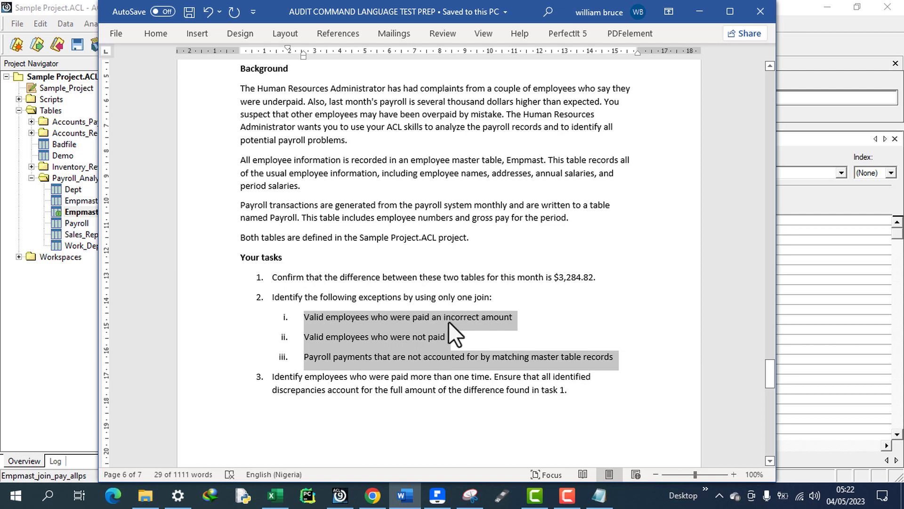
{"action": "left_click", "coordinate": [426, 329]}
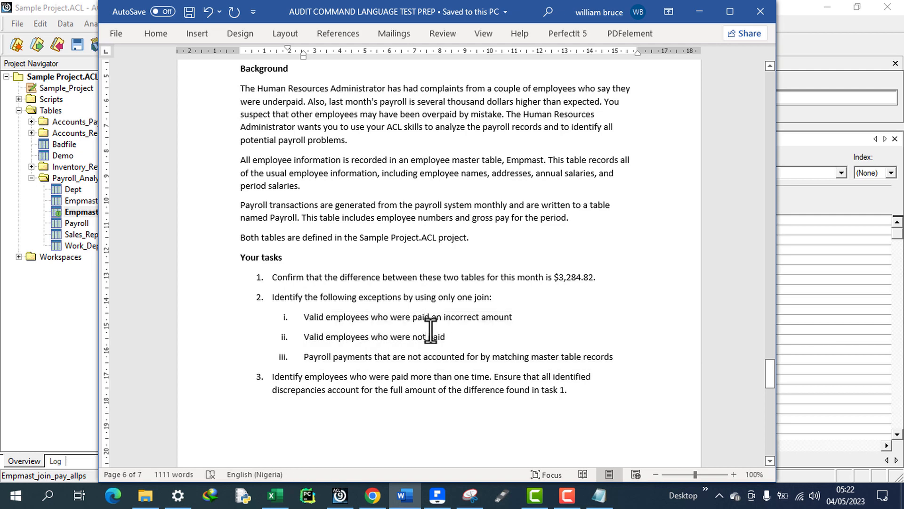
{"action": "left_click", "coordinate": [514, 320]}
{"action": "left_click_drag", "start_coordinate": [304, 336], "coordinate": [455, 338]}
{"action": "left_click", "coordinate": [455, 338]}
{"action": "left_click_drag", "start_coordinate": [301, 358], "coordinate": [620, 355]}
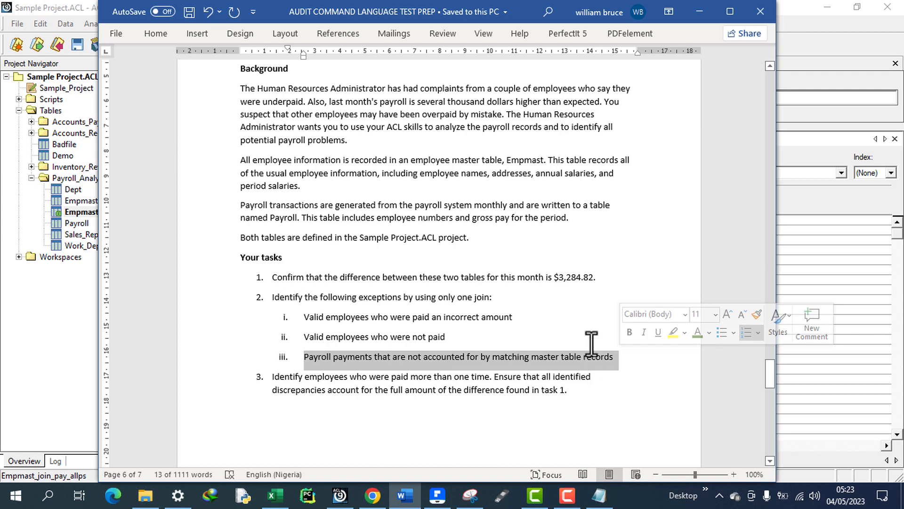
{"action": "left_click", "coordinate": [58, 320]}
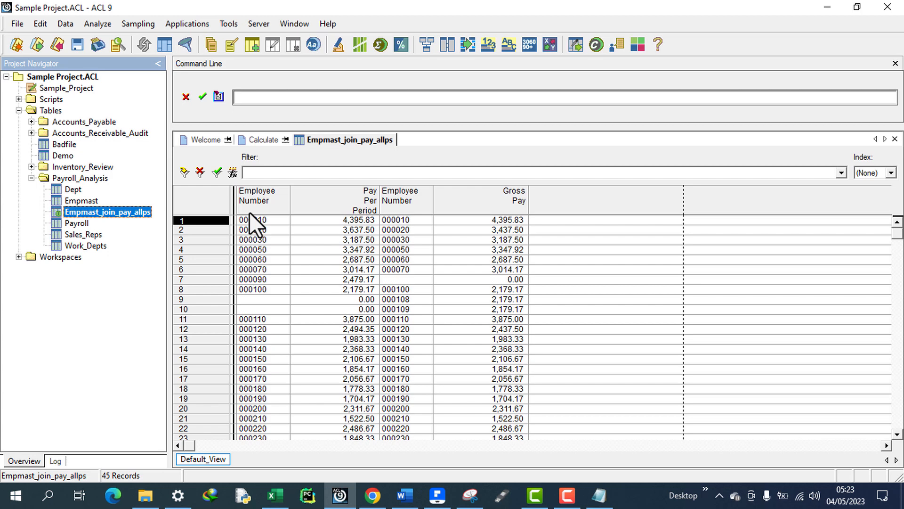
{"action": "left_click", "coordinate": [404, 502]}
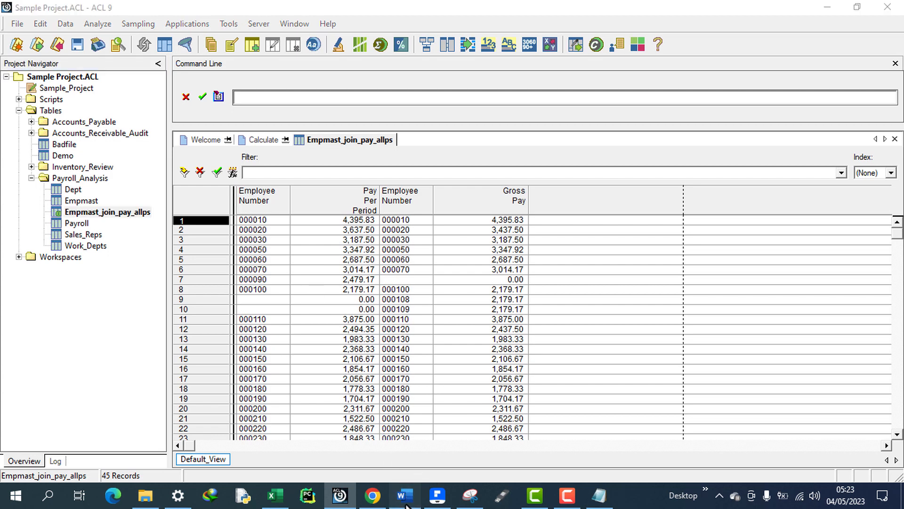
{"action": "triple_click", "coordinate": [351, 317]}
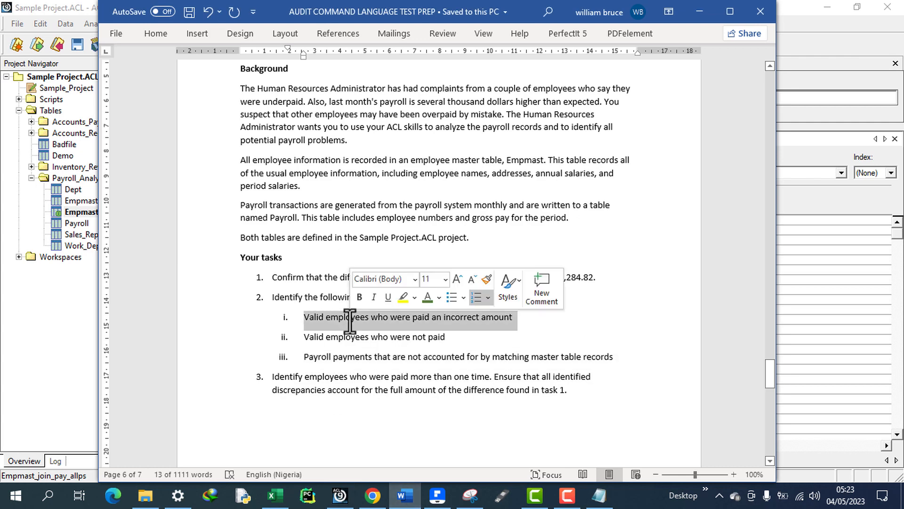
{"action": "left_click", "coordinate": [42, 312]}
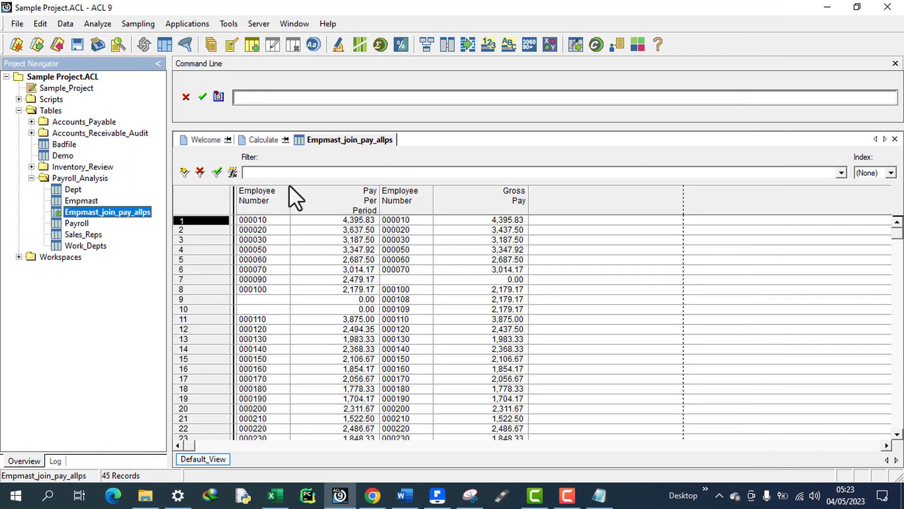
{"action": "left_click", "coordinate": [231, 173]}
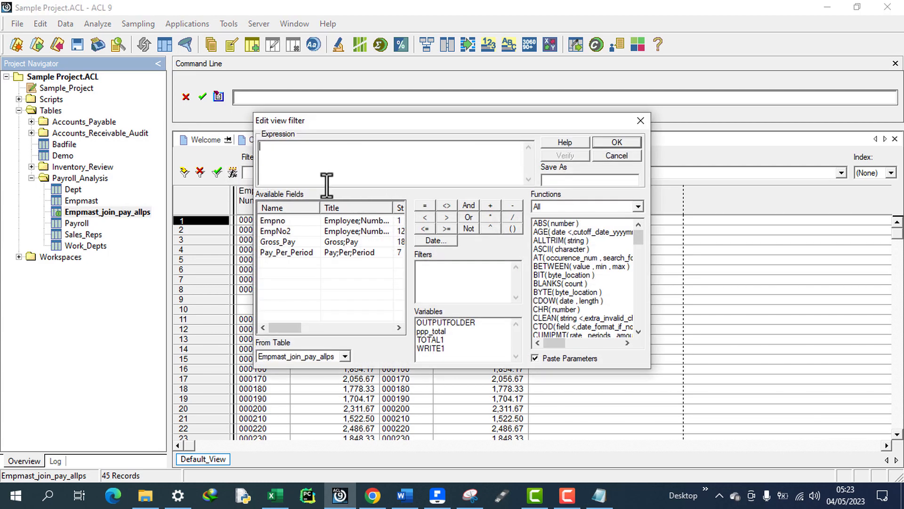
{"action": "key", "text": "alt+Tab"}
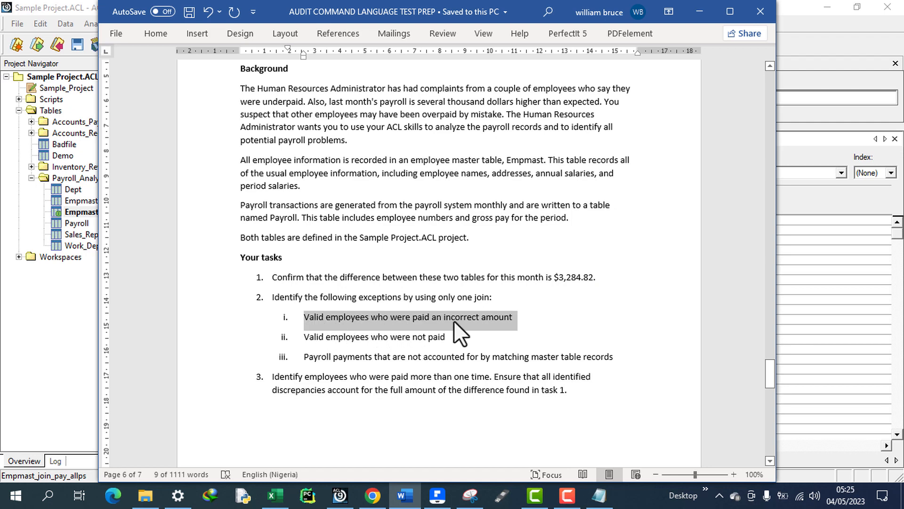
{"action": "key", "text": "alt+Tab"}
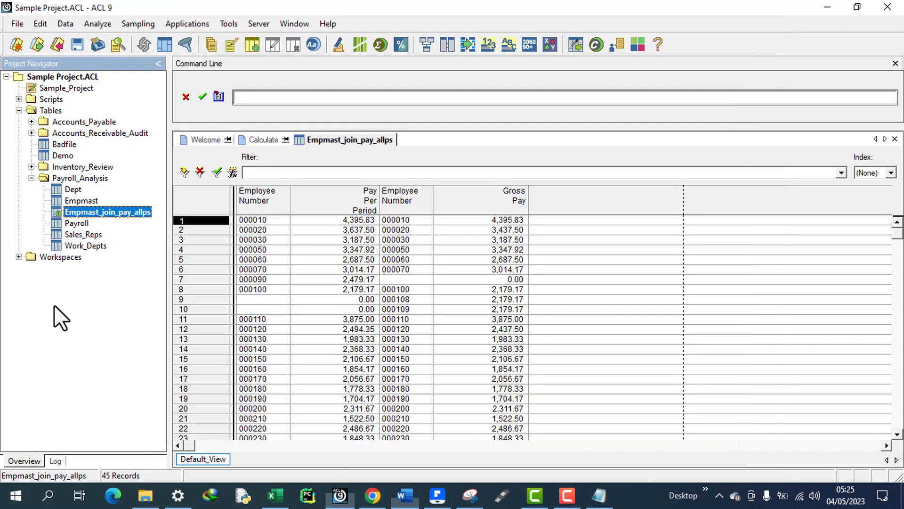
Start a view filter on the joined table with the expression Pay_Per_Period <> Gross_Pay
{"action": "left_click", "coordinate": [231, 172]}
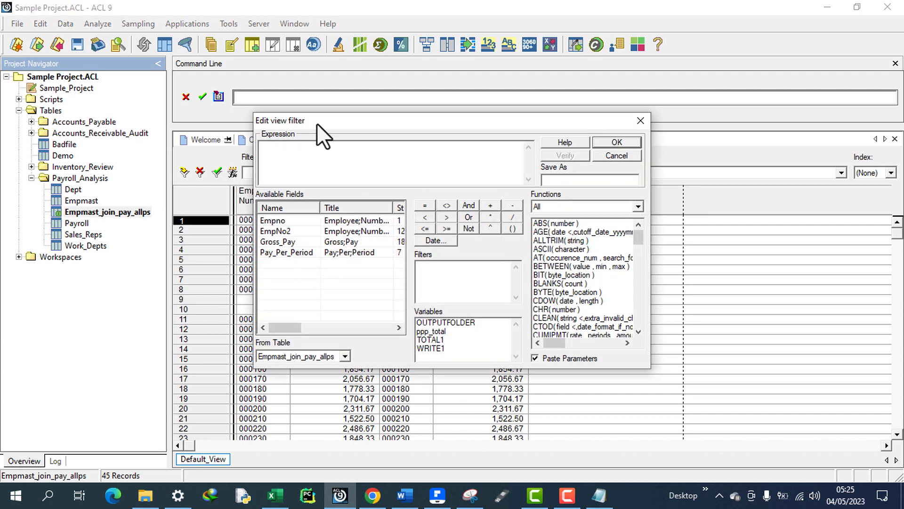
{"action": "left_click_drag", "start_coordinate": [317, 123], "coordinate": [510, 61]}
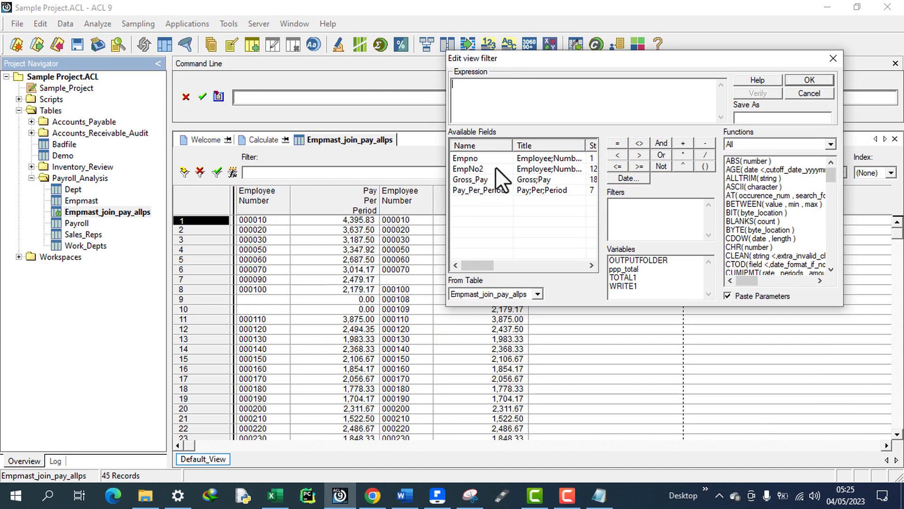
{"action": "double_click", "coordinate": [481, 191]}
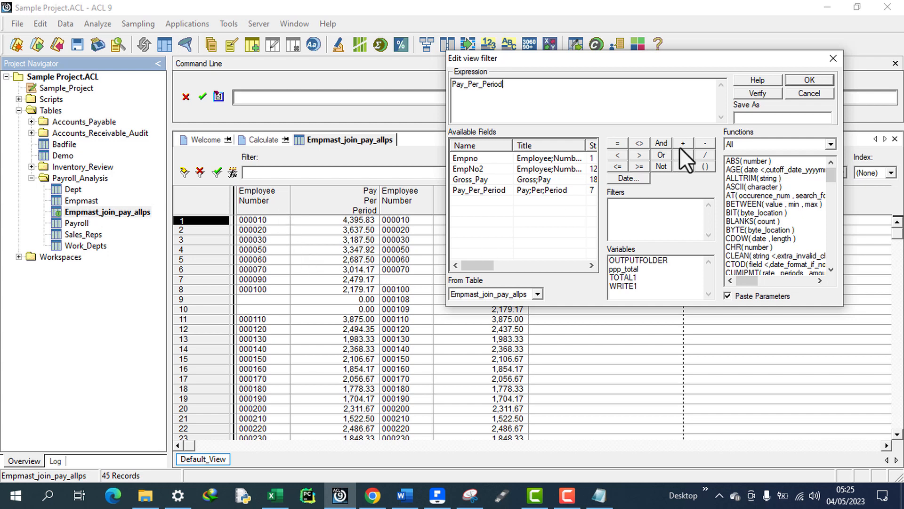
{"action": "left_click", "coordinate": [638, 143]}
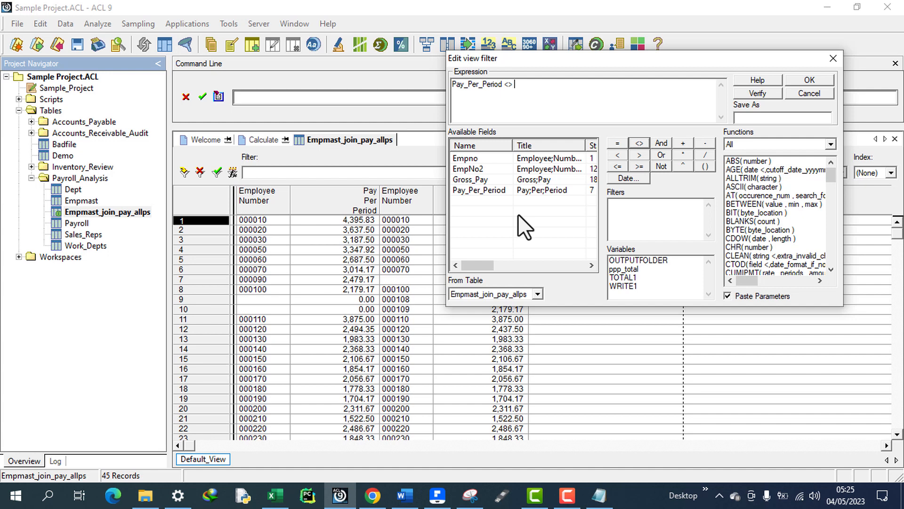
{"action": "double_click", "coordinate": [477, 180]}
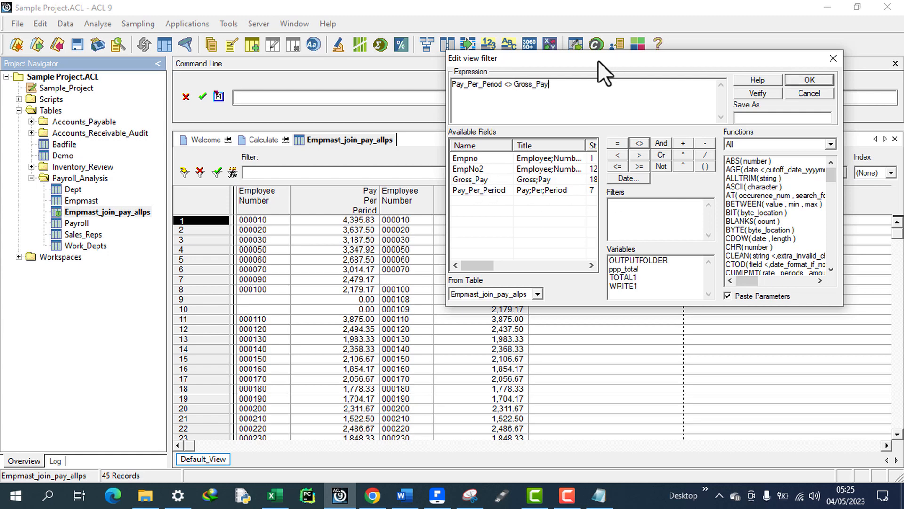
{"action": "left_click_drag", "start_coordinate": [598, 60], "coordinate": [702, 82]}
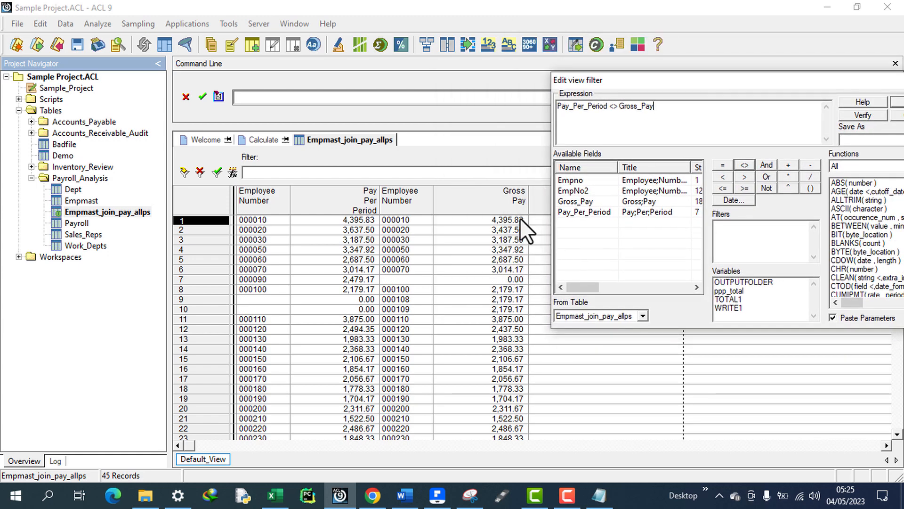
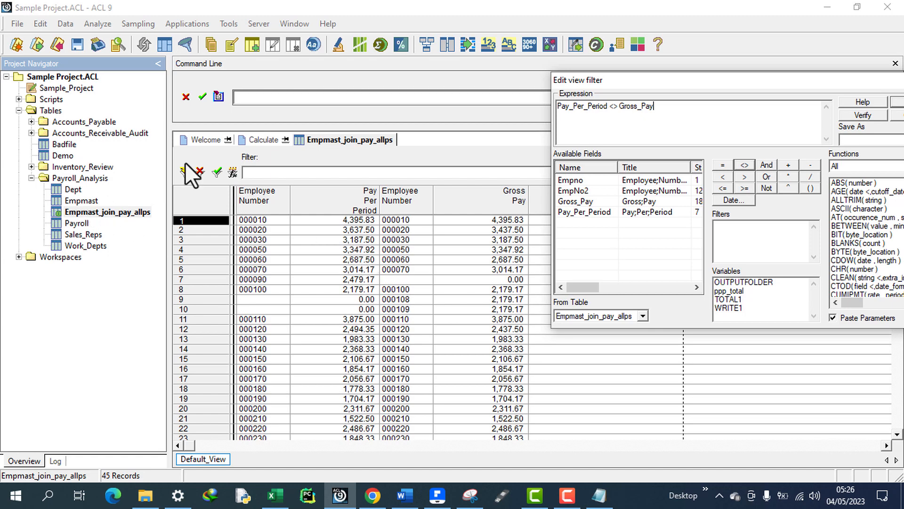
{"action": "left_click_drag", "start_coordinate": [667, 82], "coordinate": [497, 54]}
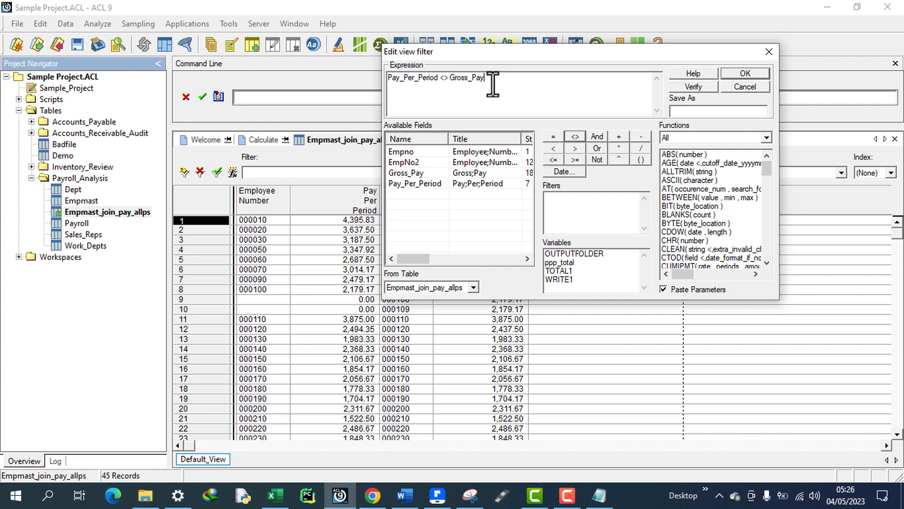
Add the condition AND NOT ISBLANK(Empno) to the filter expression, using the ISBLANK function with Empno as its string
{"action": "left_click", "coordinate": [600, 137]}
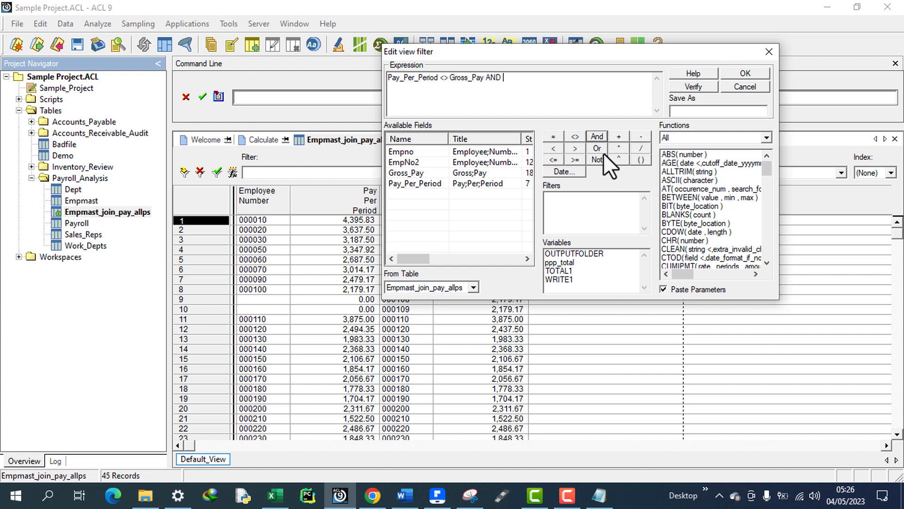
{"action": "left_click", "coordinate": [597, 159]}
{"action": "left_click", "coordinate": [687, 249]}
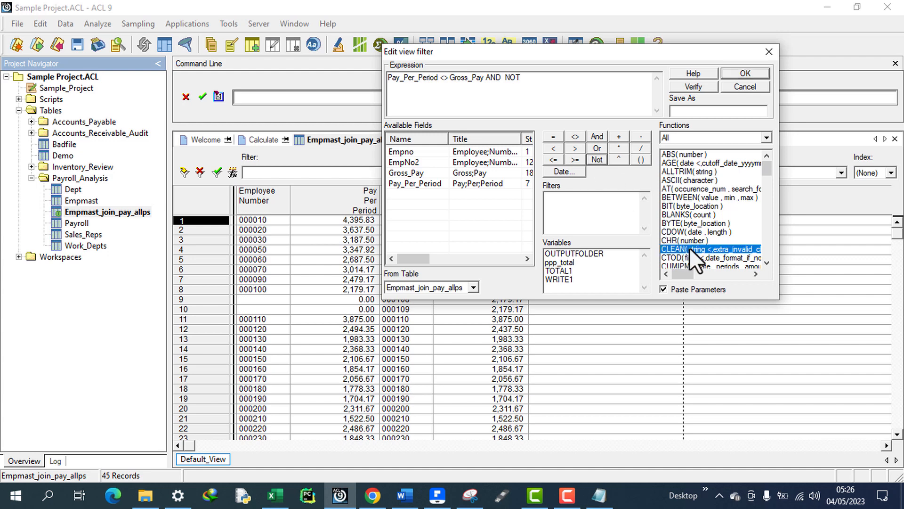
{"action": "key", "text": "Down"}
{"action": "key", "text": "Down"}
{"action": "key", "text": "Down"}
{"action": "key", "text": "Down"}
{"action": "key", "text": "Down"}
{"action": "key", "text": "Down"}
{"action": "key", "text": "Down"}
{"action": "key", "text": "Down"}
{"action": "key", "text": "Down"}
{"action": "key", "text": "Down"}
{"action": "key", "text": "Down"}
{"action": "key", "text": "Down"}
{"action": "key", "text": "Down"}
{"action": "key", "text": "Down"}
{"action": "key", "text": "Down"}
{"action": "key", "text": "Down"}
{"action": "key", "text": "Down"}
{"action": "key", "text": "Down"}
{"action": "key", "text": "Down"}
{"action": "key", "text": "Down"}
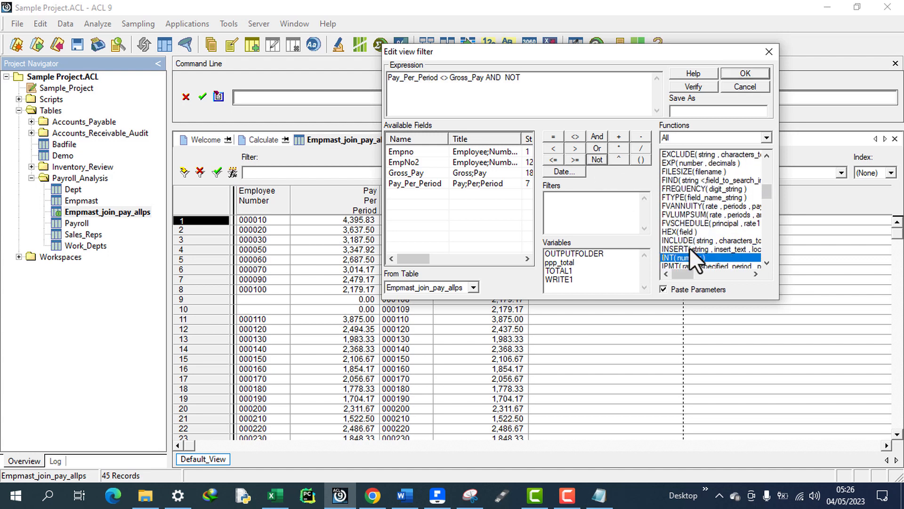
{"action": "key", "text": "Down"}
{"action": "key", "text": "Down"}
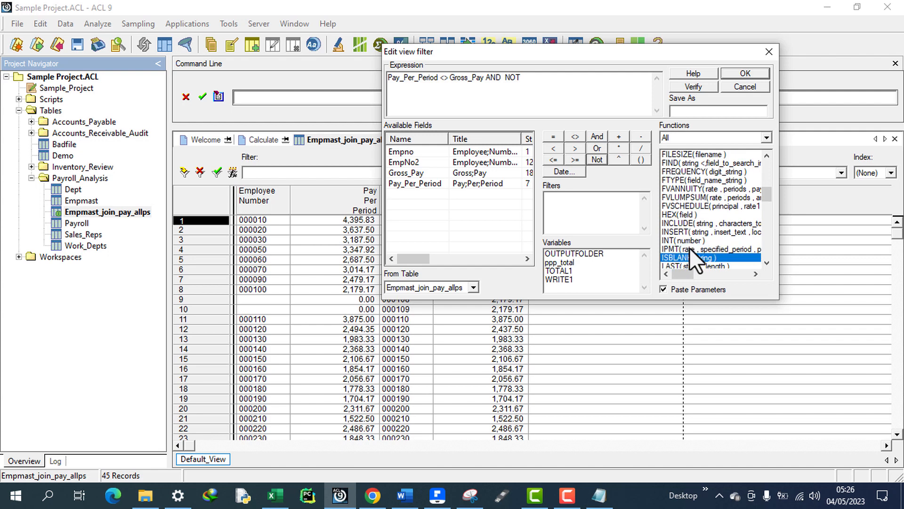
{"action": "double_click", "coordinate": [697, 257]}
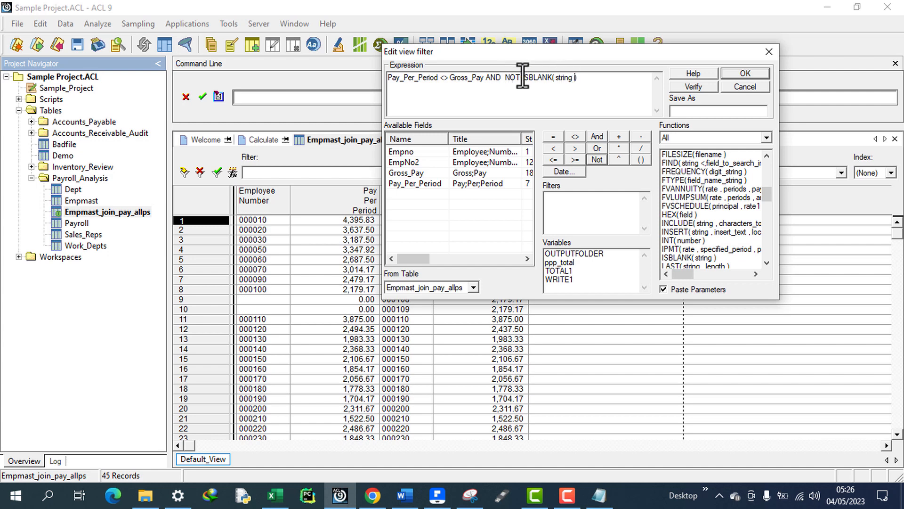
{"action": "double_click", "coordinate": [561, 77]}
{"action": "double_click", "coordinate": [408, 152]}
{"action": "double_click", "coordinate": [471, 77]}
{"action": "left_click", "coordinate": [423, 78]}
{"action": "left_click_drag", "start_coordinate": [581, 78], "coordinate": [503, 80]}
Add the condition AND Gross_Pay > 0 to the end of the view filter expression
{"action": "left_click", "coordinate": [586, 78]}
{"action": "left_click", "coordinate": [597, 136]}
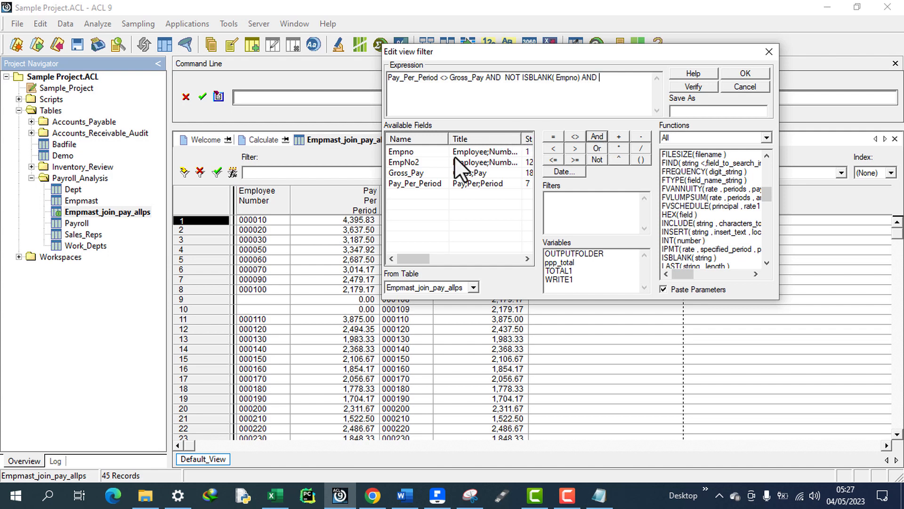
{"action": "double_click", "coordinate": [411, 173]}
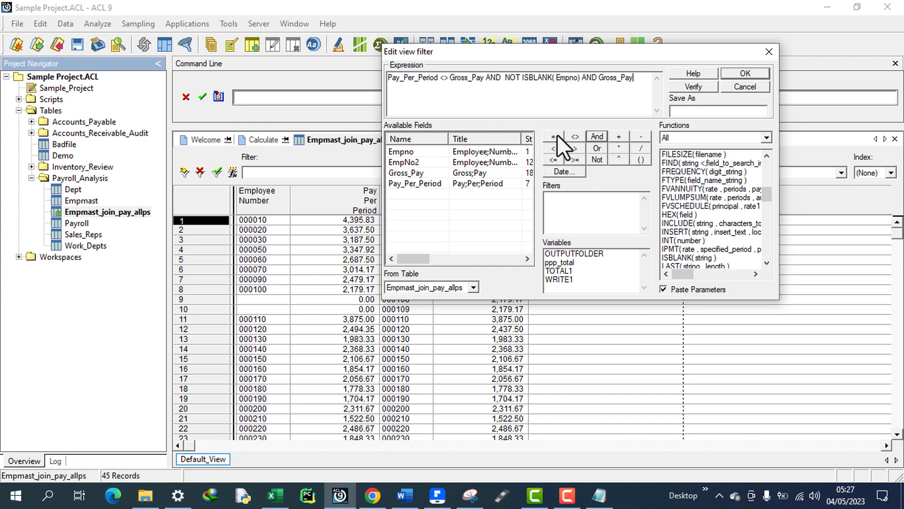
{"action": "left_click", "coordinate": [577, 149]}
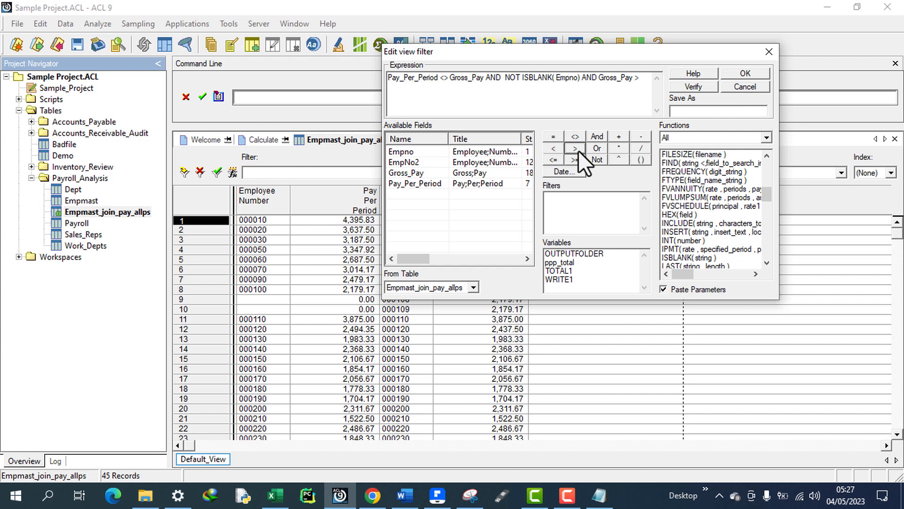
{"action": "type", "text": "0"}
Review each part of the filter expression: the pay comparison, the ISBLANK condition on Empno and the Gross_Pay condition
{"action": "left_click_drag", "start_coordinate": [634, 77], "coordinate": [599, 77]}
{"action": "left_click_drag", "start_coordinate": [438, 77], "coordinate": [380, 76]}
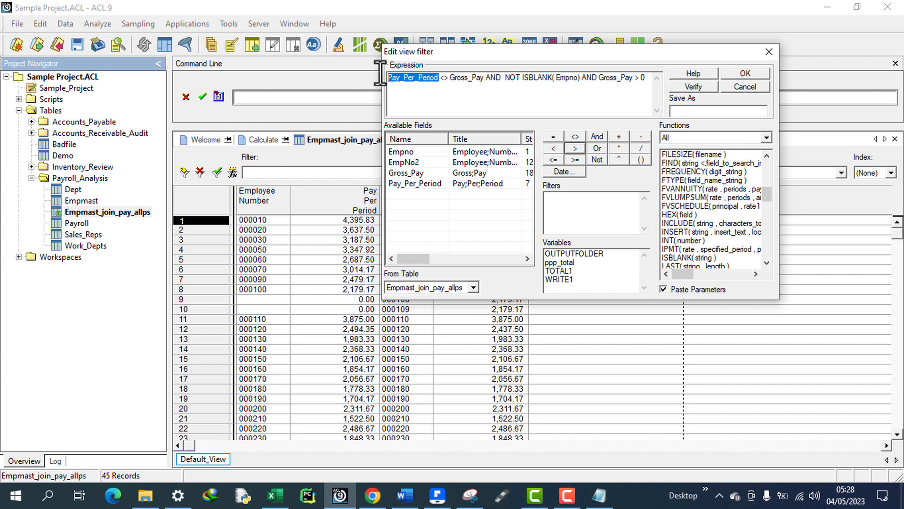
{"action": "left_click", "coordinate": [647, 79]}
{"action": "left_click_drag", "start_coordinate": [647, 79], "coordinate": [640, 79]}
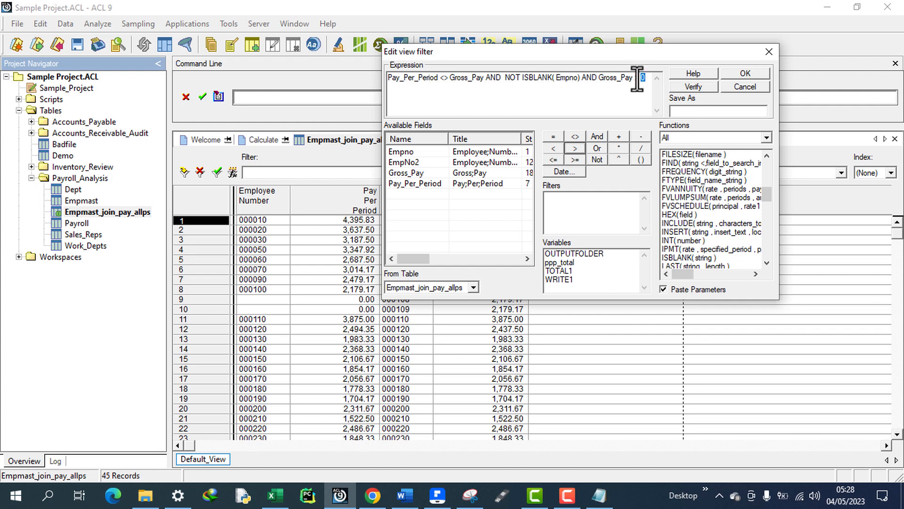
{"action": "left_click", "coordinate": [638, 79]}
{"action": "left_click_drag", "start_coordinate": [581, 78], "coordinate": [555, 78]}
{"action": "left_click", "coordinate": [556, 78]}
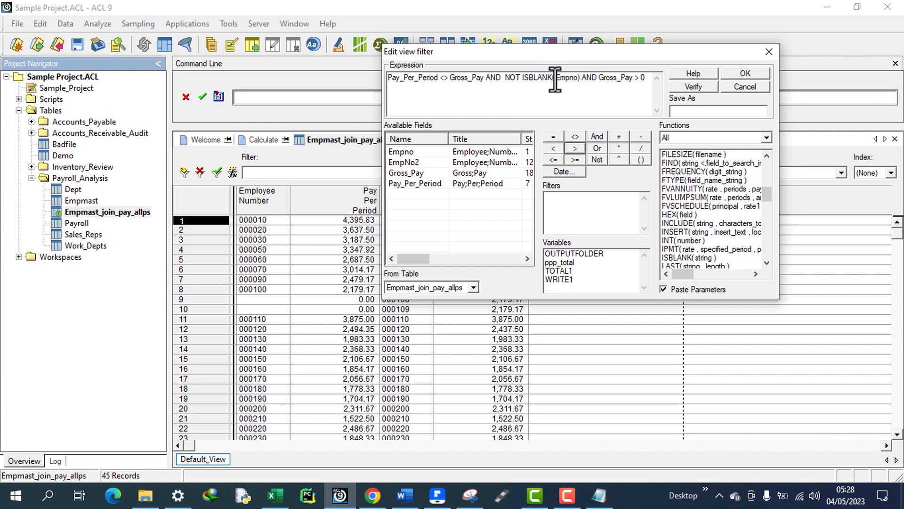
{"action": "left_click_drag", "start_coordinate": [502, 78], "coordinate": [450, 78]}
{"action": "left_click", "coordinate": [485, 78]}
{"action": "left_click_drag", "start_coordinate": [439, 77], "coordinate": [385, 77]}
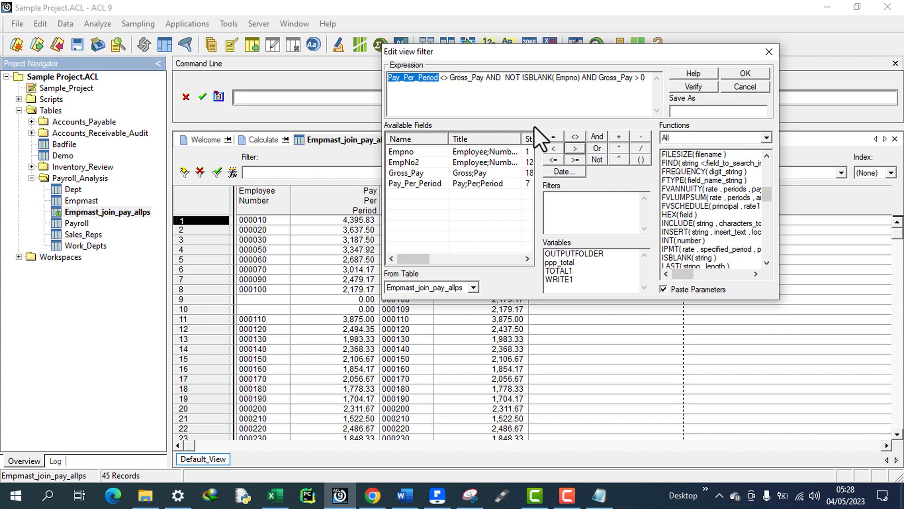
{"action": "left_click", "coordinate": [649, 78]}
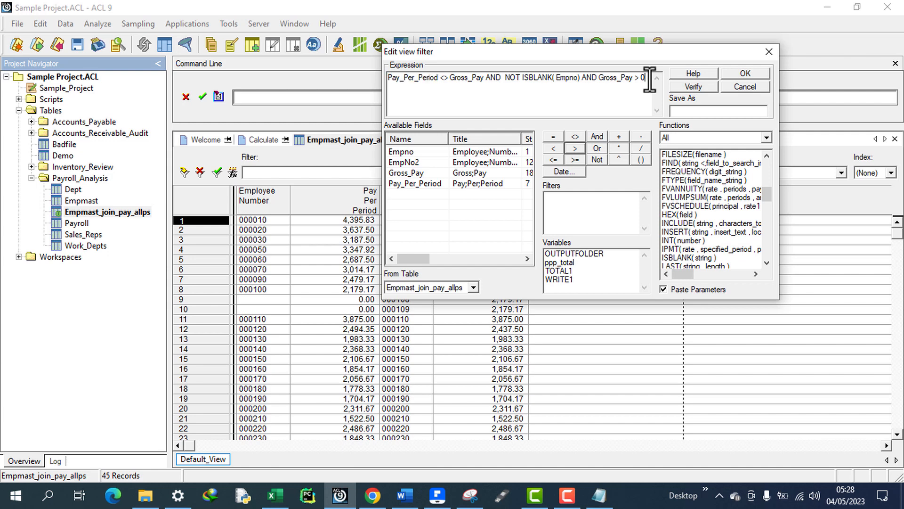
Verify the complete filter expression and apply it to the joined table's view
{"action": "key", "text": "ctrl+a"}
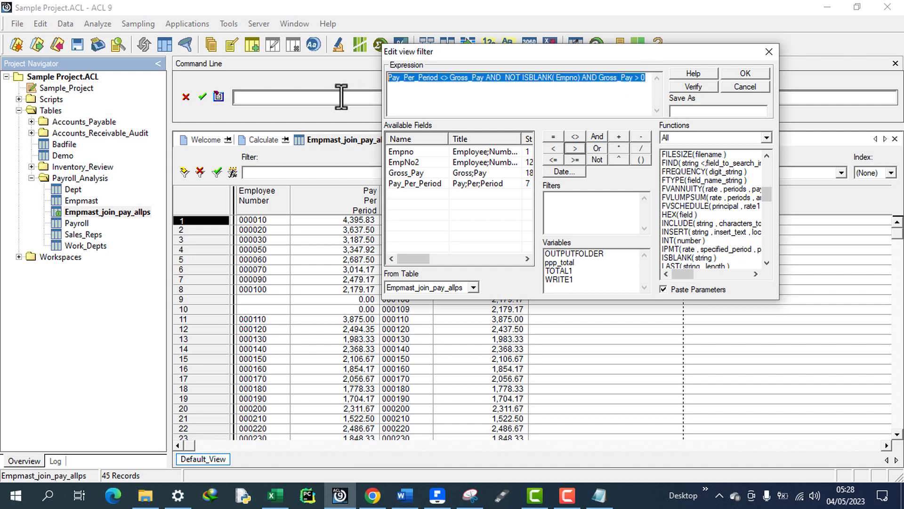
{"action": "left_click", "coordinate": [698, 83]}
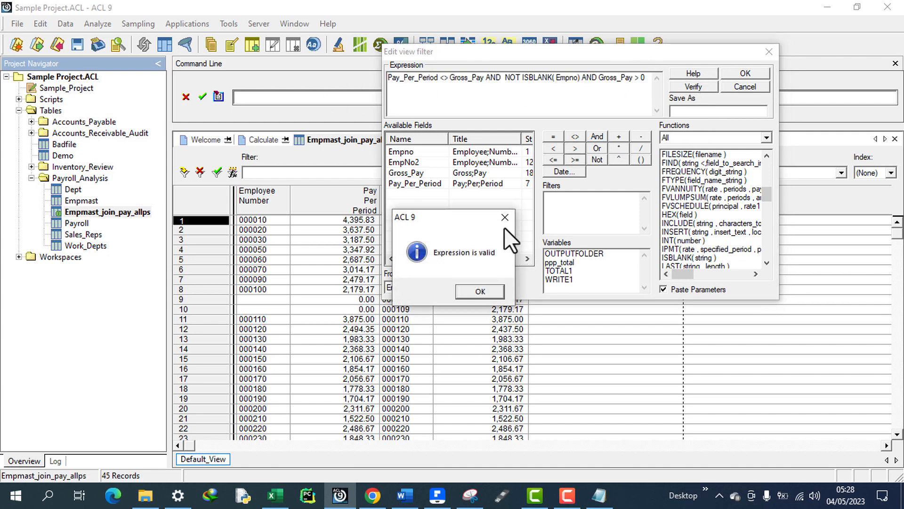
{"action": "left_click", "coordinate": [480, 290]}
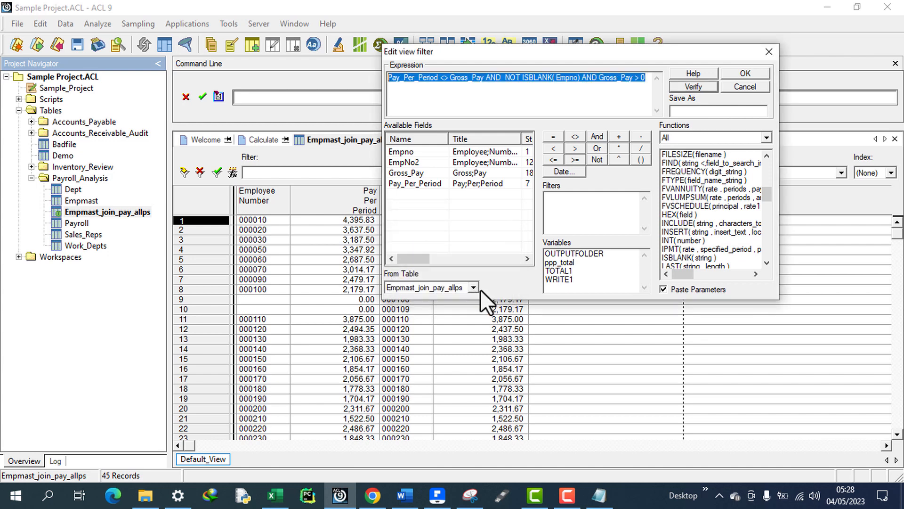
{"action": "left_click", "coordinate": [755, 71]}
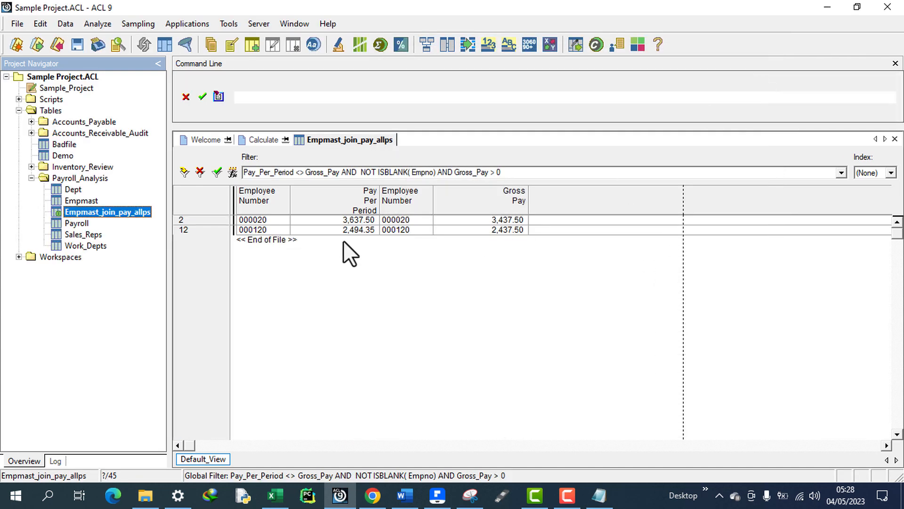
Review the Empno and Gross_Pay > 0 conditions in the filter applied to the joined table
{"action": "left_click", "coordinate": [346, 278]}
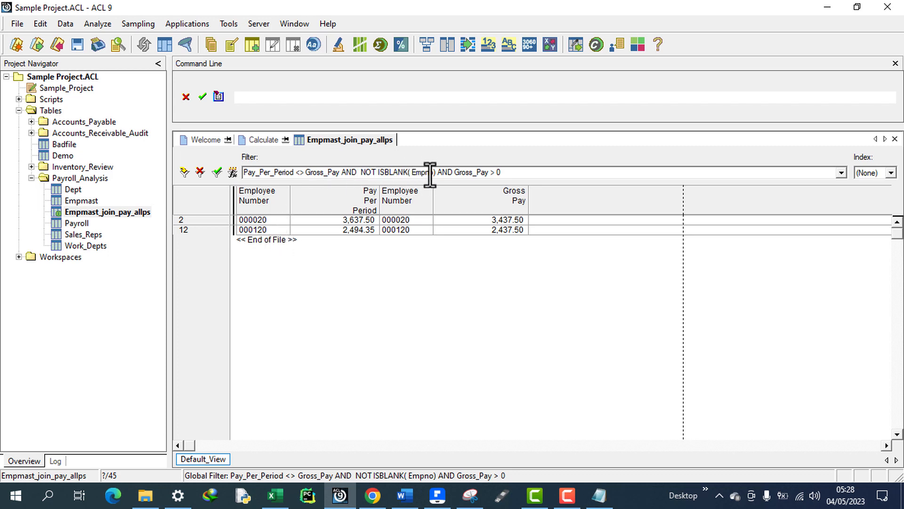
{"action": "left_click", "coordinate": [411, 170]}
{"action": "left_click", "coordinate": [411, 172]}
{"action": "left_click_drag", "start_coordinate": [503, 172], "coordinate": [455, 173]}
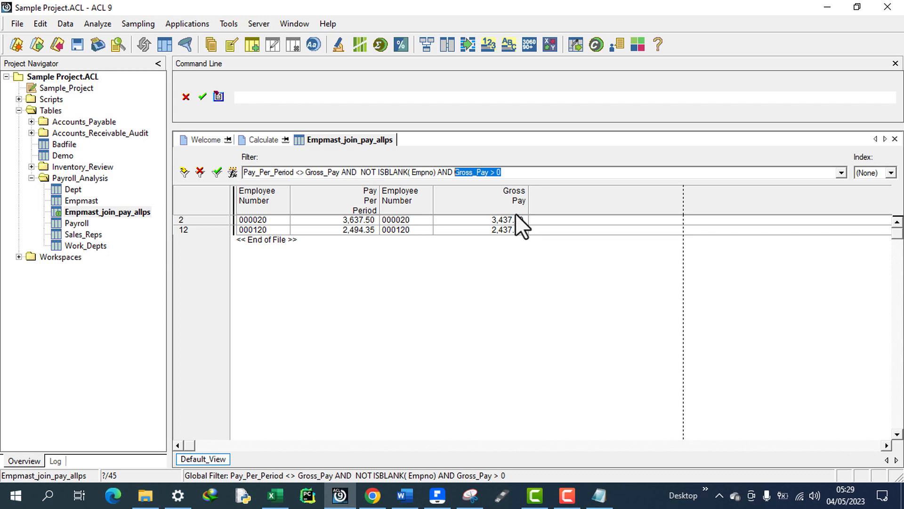
{"action": "left_click", "coordinate": [543, 197]}
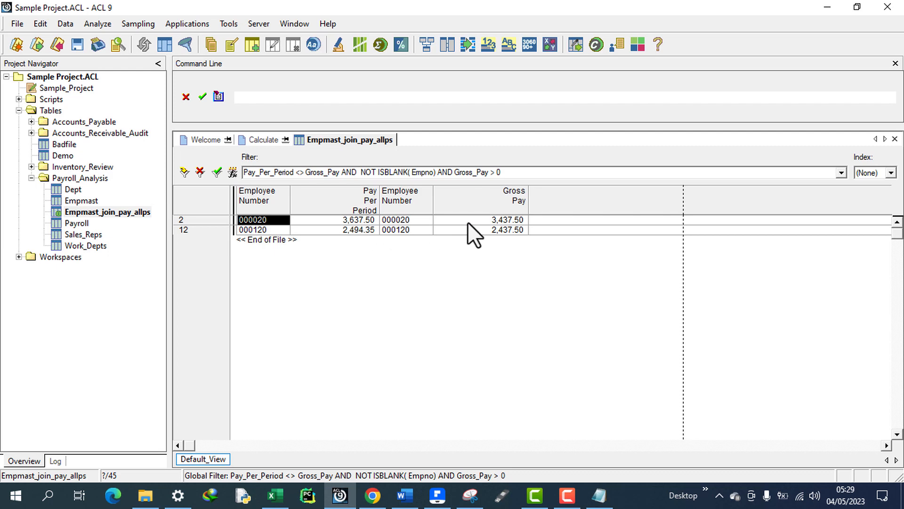
Compare the Pay Per Period and Gross Pay amounts of each filtered employee, matching the two Employee Number columns
{"action": "left_click", "coordinate": [503, 222]}
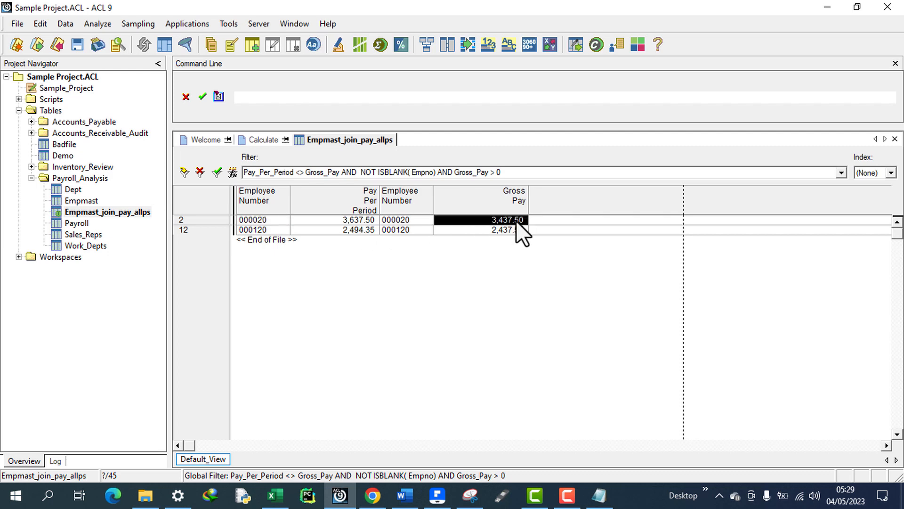
{"action": "left_click", "coordinate": [367, 218]}
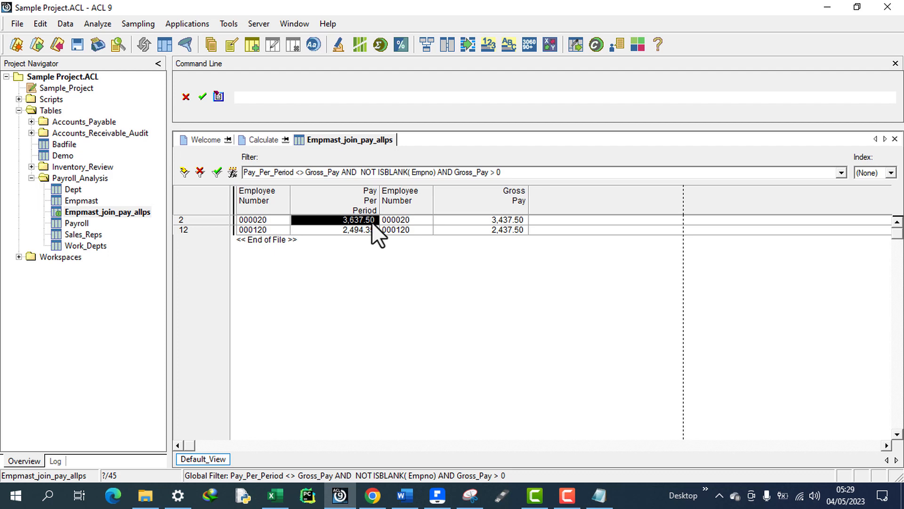
{"action": "left_click", "coordinate": [366, 232]}
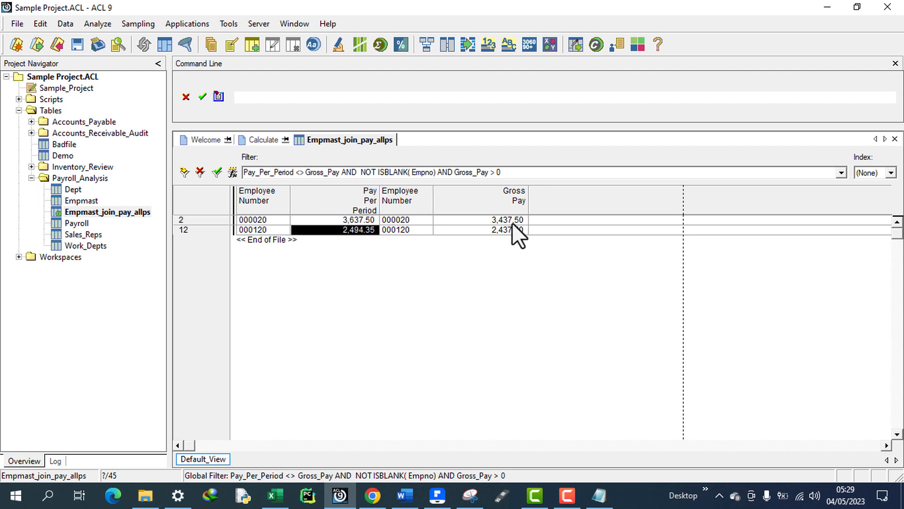
{"action": "left_click", "coordinate": [496, 221]}
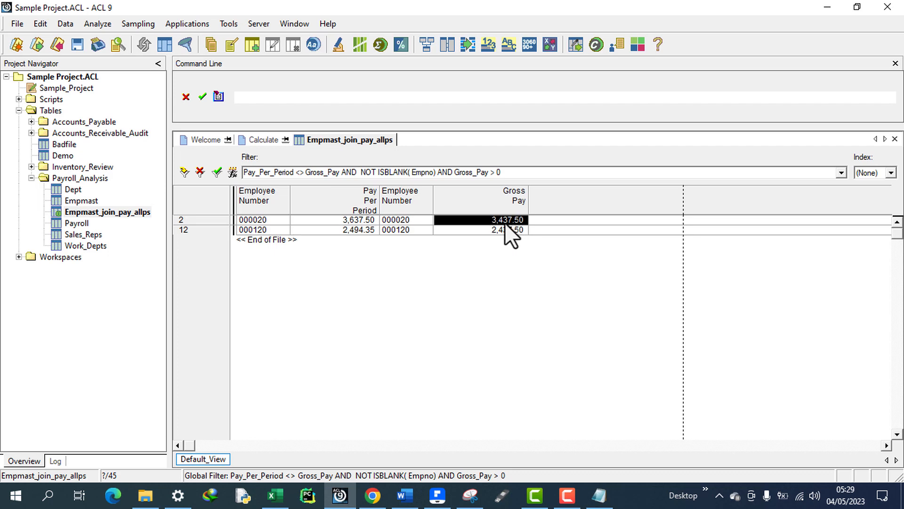
{"action": "left_click", "coordinate": [281, 230]}
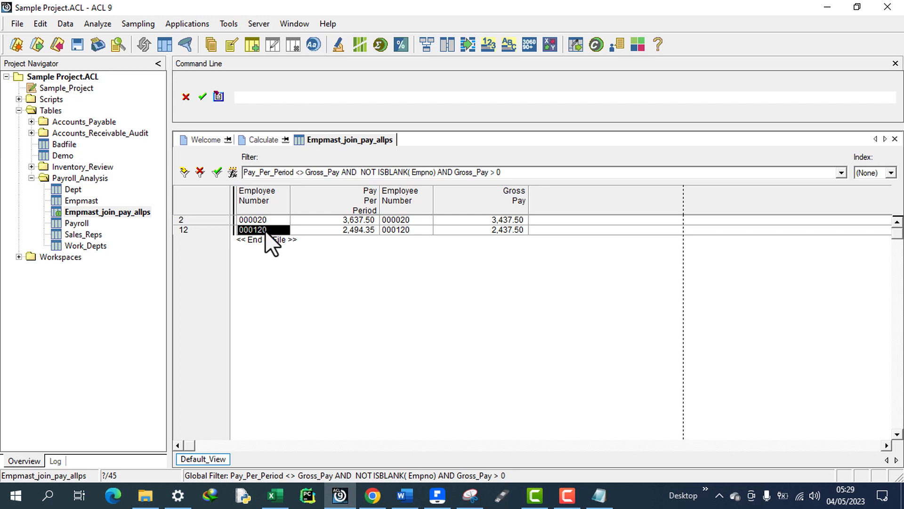
{"action": "left_click", "coordinate": [372, 230]}
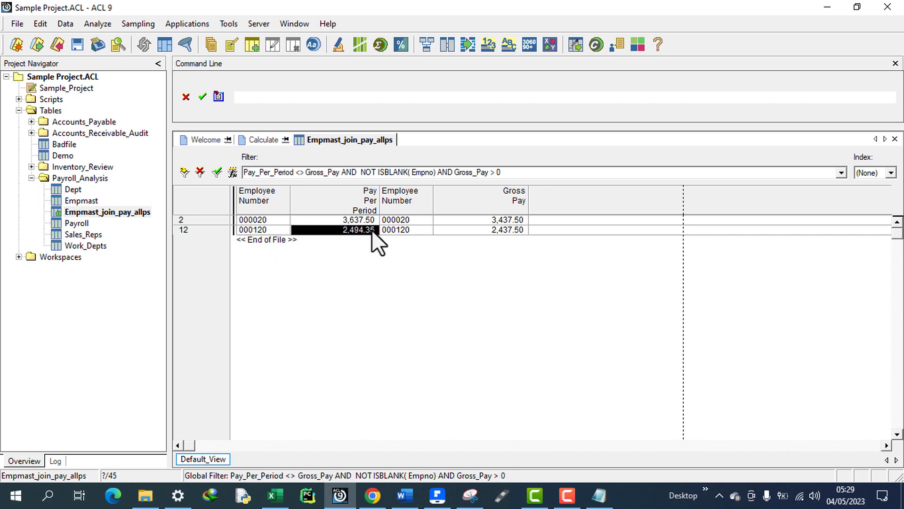
{"action": "left_click", "coordinate": [493, 230]}
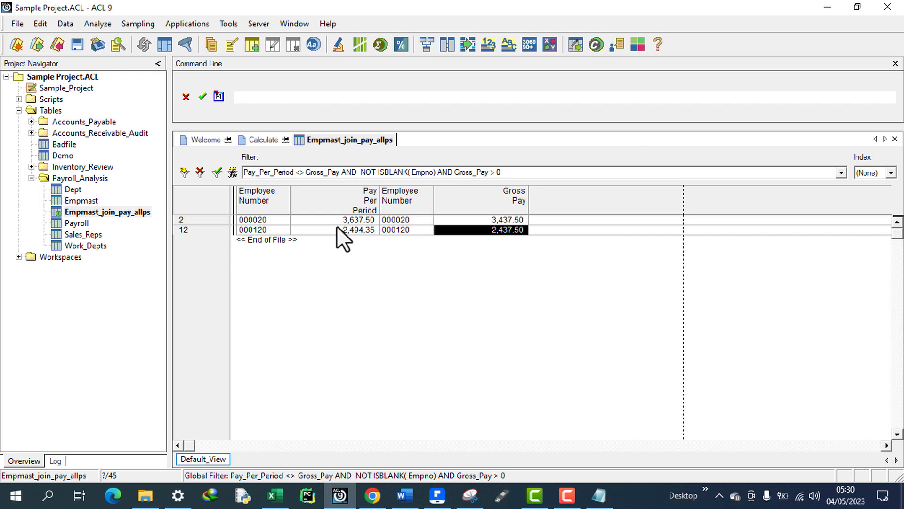
{"action": "left_click", "coordinate": [266, 220]}
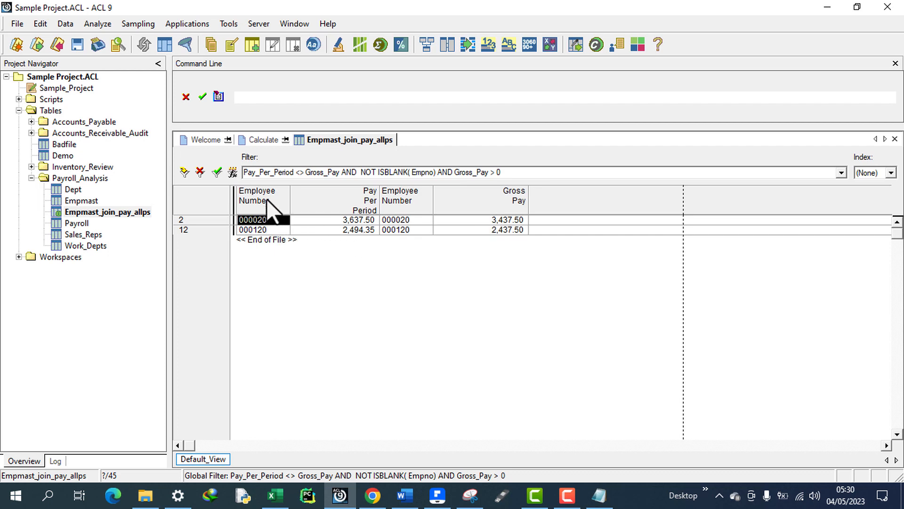
{"action": "left_click", "coordinate": [266, 198]}
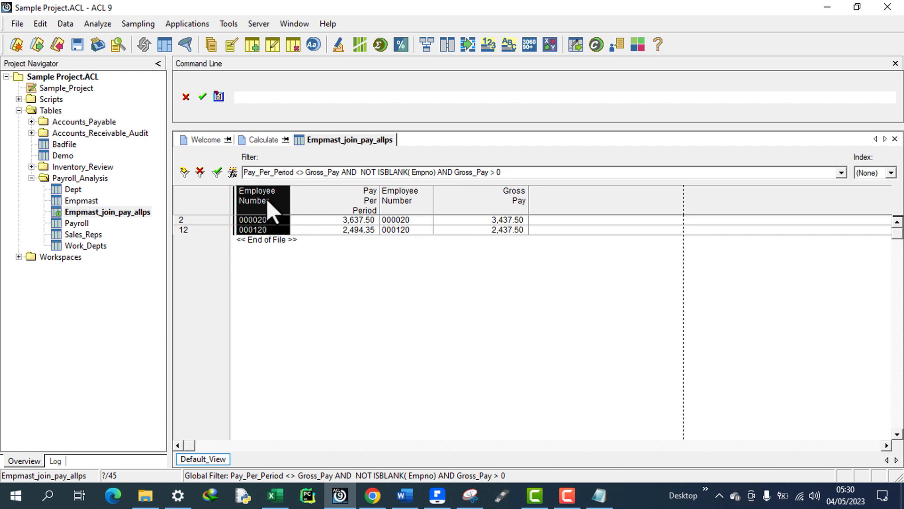
{"action": "left_click", "coordinate": [405, 197]}
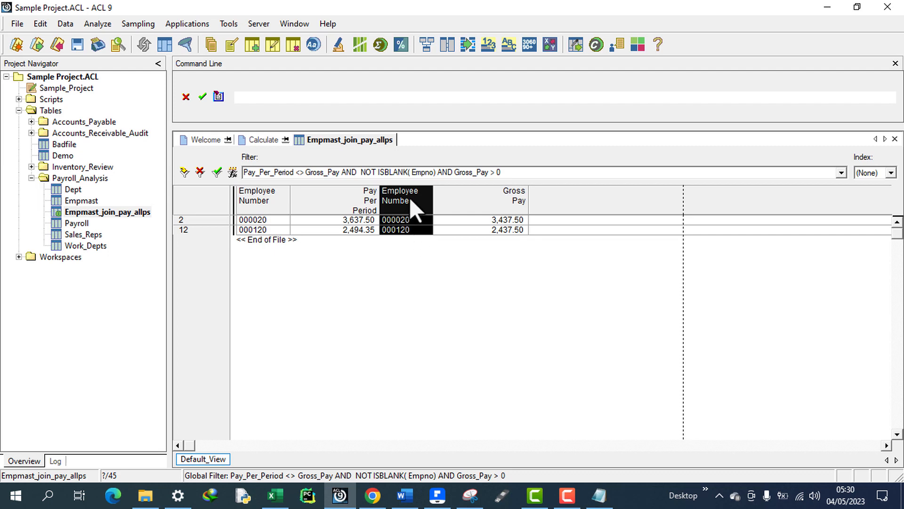
{"action": "left_click", "coordinate": [364, 219]}
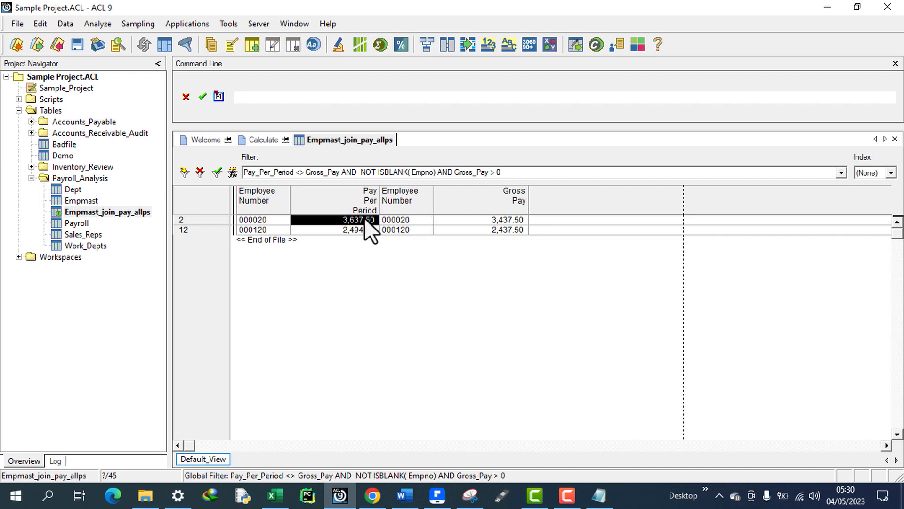
{"action": "left_click", "coordinate": [258, 221]}
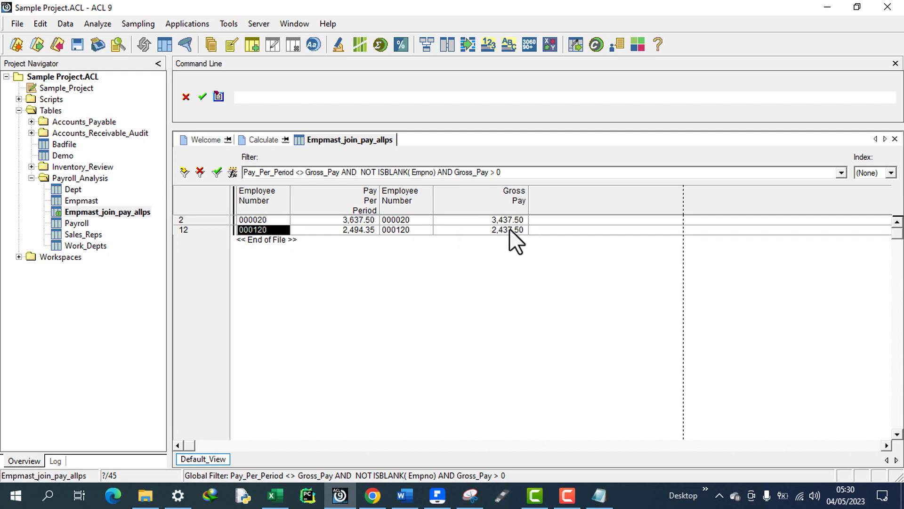
Switch to Word to check the exception about valid employees paid an incorrect amount, and return to the filtered table in ACL
{"action": "left_click", "coordinate": [404, 495]}
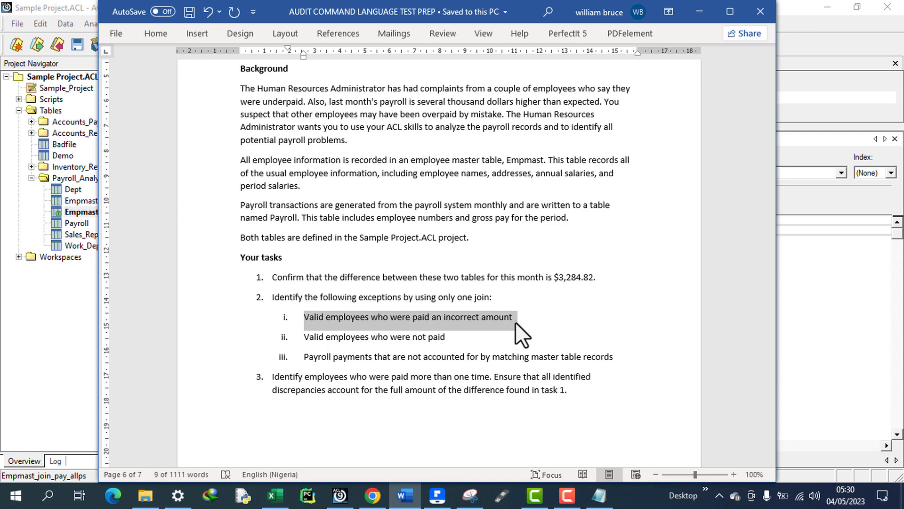
{"action": "left_click_drag", "start_coordinate": [498, 321], "coordinate": [309, 320]}
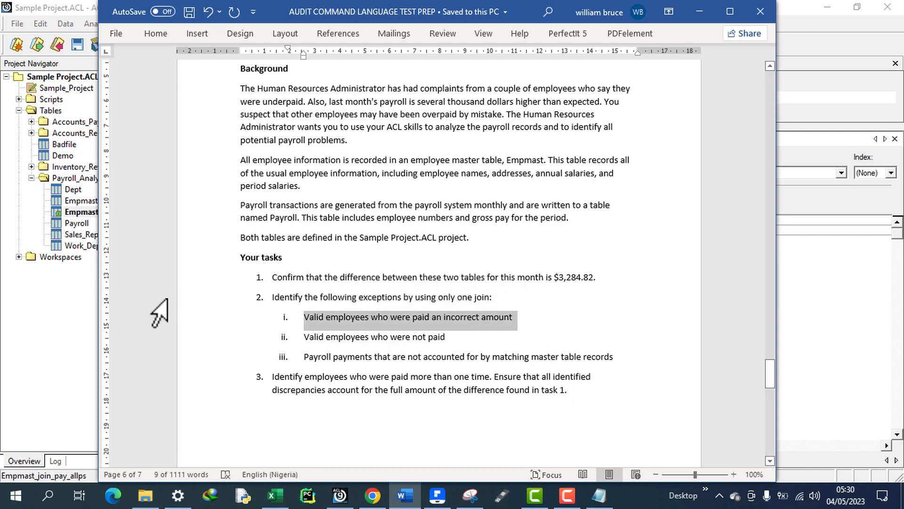
{"action": "left_click", "coordinate": [85, 312]}
{"action": "left_click", "coordinate": [337, 244]}
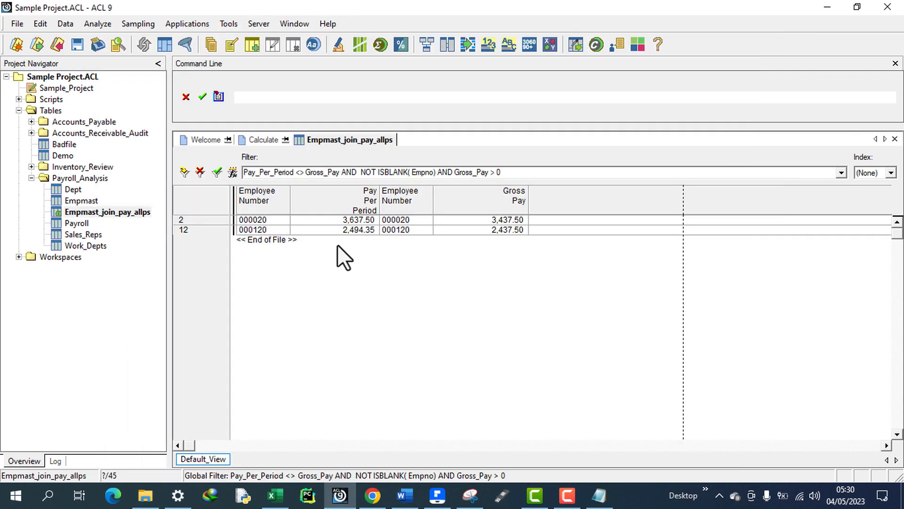
Examine the Employee Number, Pay Per Period and Gross Pay columns of the filtered records against the filter expression
{"action": "left_click", "coordinate": [240, 220]}
{"action": "left_click", "coordinate": [265, 195]}
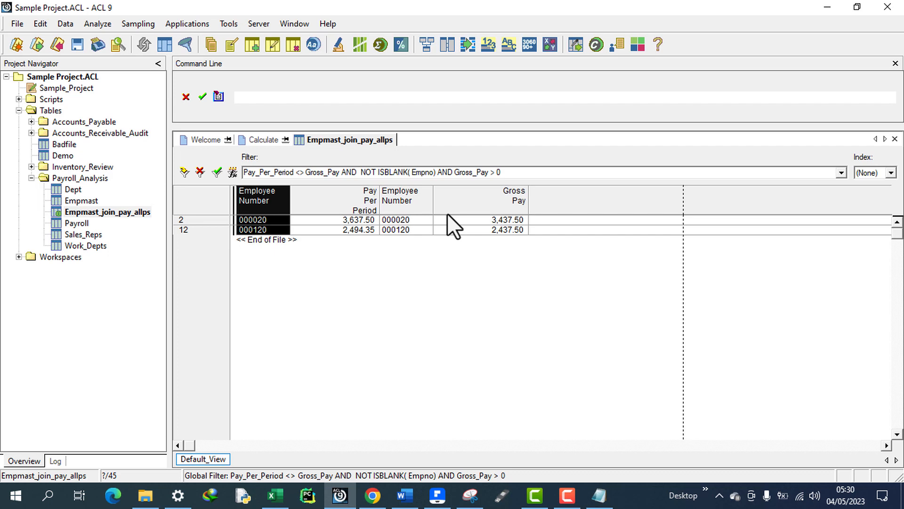
{"action": "left_click", "coordinate": [519, 229]}
{"action": "left_click", "coordinate": [251, 196]}
{"action": "left_click", "coordinate": [511, 208]}
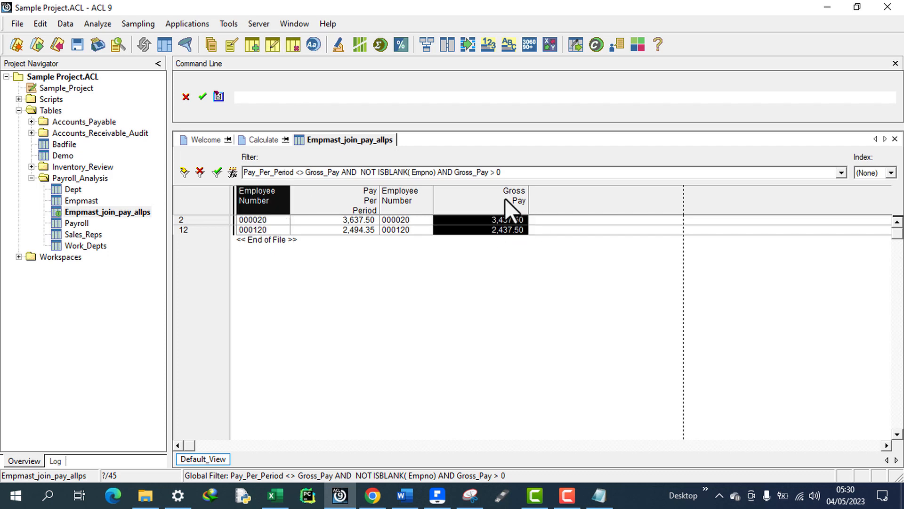
{"action": "left_click", "coordinate": [366, 208]}
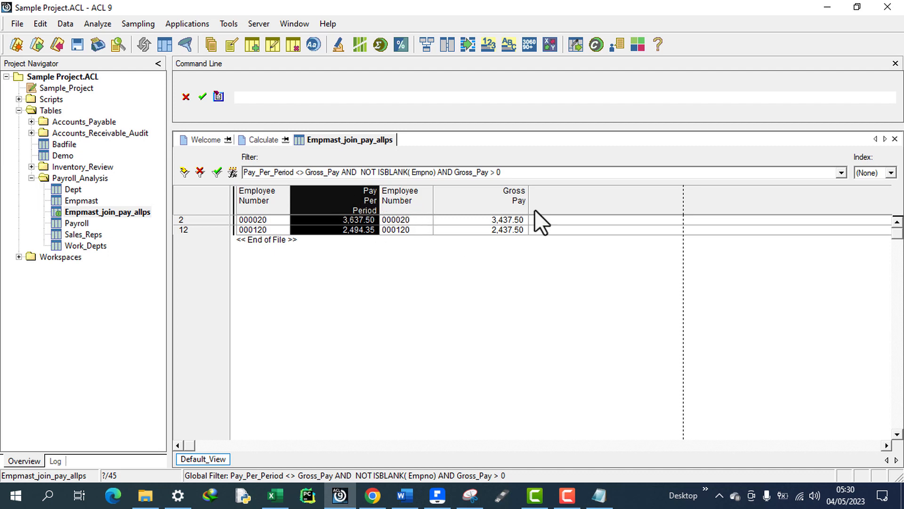
{"action": "left_click", "coordinate": [508, 206]}
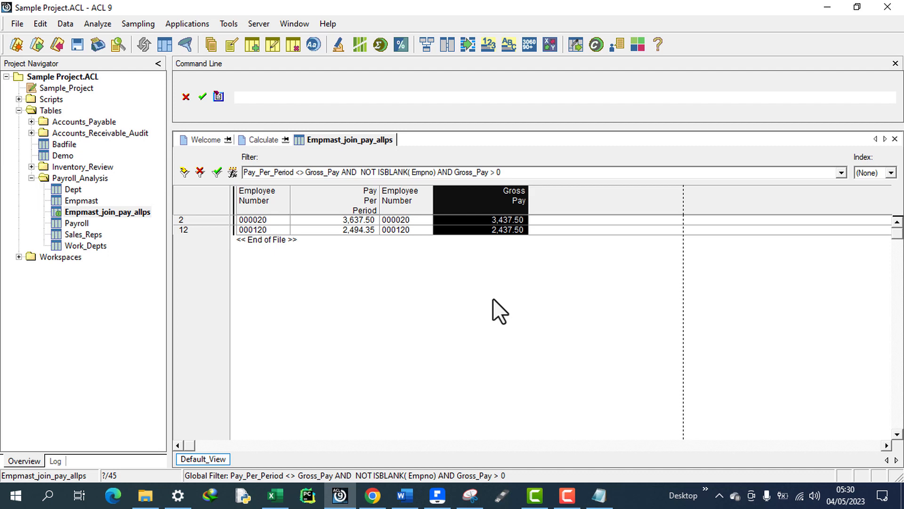
{"action": "left_click", "coordinate": [523, 173]}
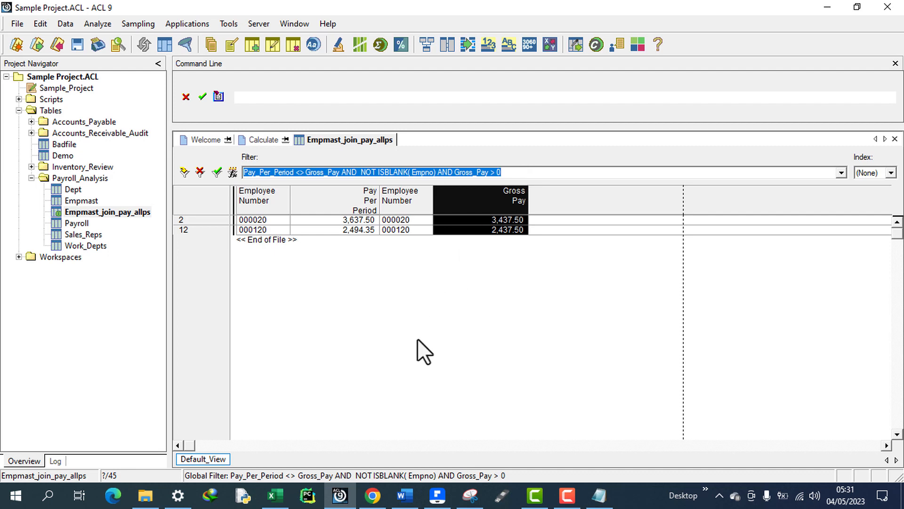
Review the applied filter expression, reread the exception about valid employees paid an incorrect amount in Word, and return to ACL
{"action": "left_click", "coordinate": [521, 172]}
{"action": "left_click_drag", "start_coordinate": [521, 172], "coordinate": [233, 172]}
{"action": "left_click", "coordinate": [201, 206]}
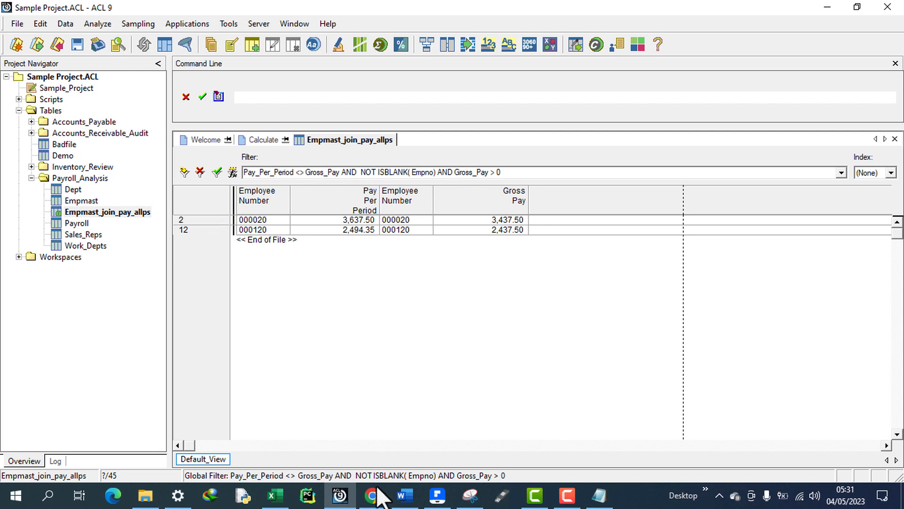
{"action": "left_click", "coordinate": [404, 496]}
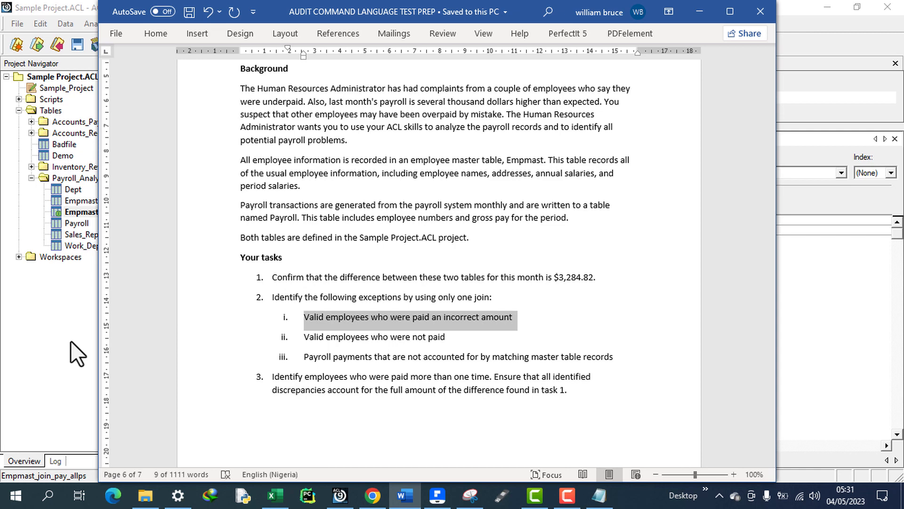
{"action": "left_click", "coordinate": [51, 353]}
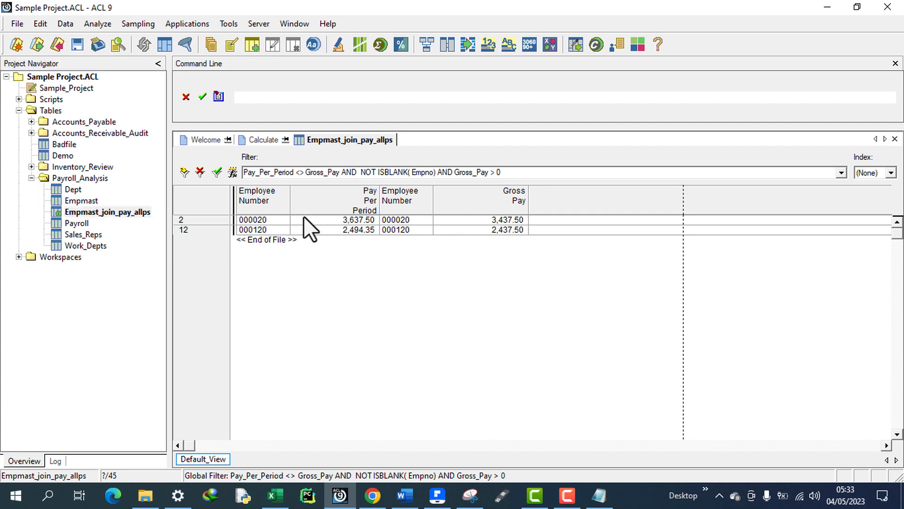
Start an export of the filtered joined table and include all fields: Empno, EmpNo2, Gross_Pay and Pay_Per_Period
{"action": "left_click", "coordinate": [66, 25]}
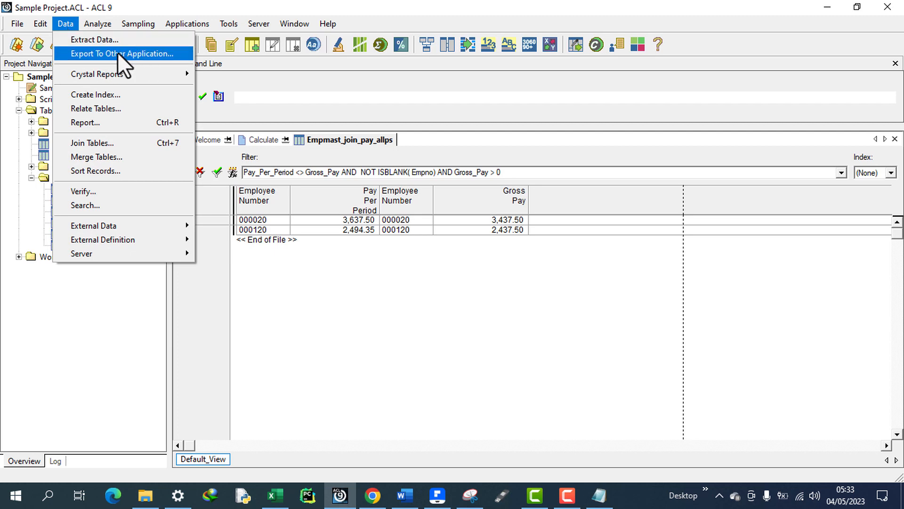
{"action": "left_click", "coordinate": [138, 52]}
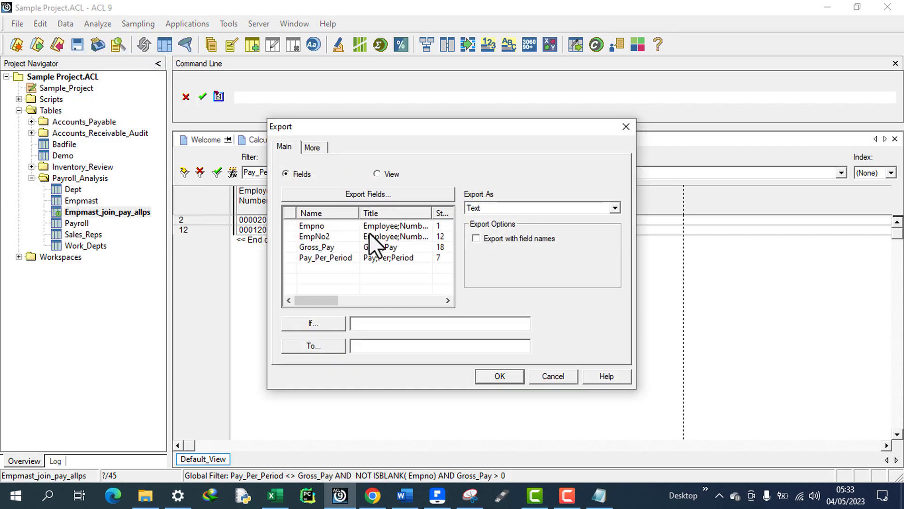
{"action": "left_click", "coordinate": [548, 208]}
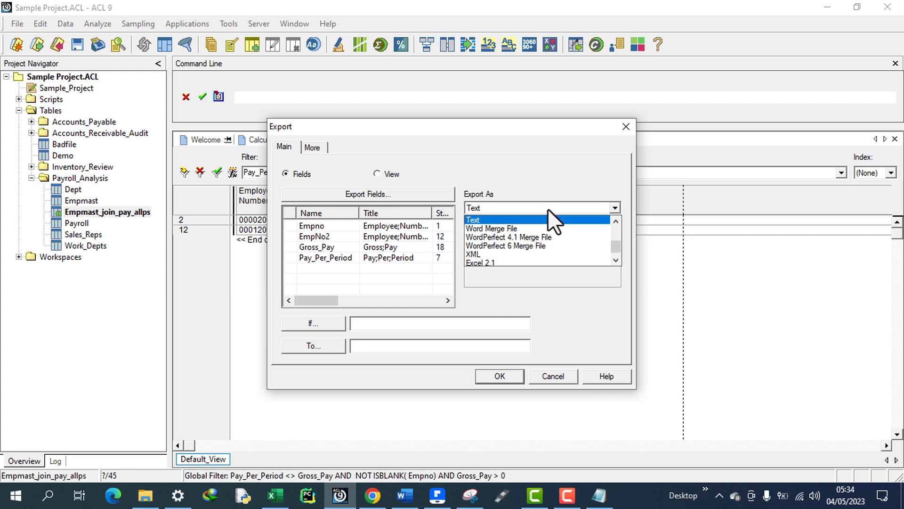
{"action": "left_click", "coordinate": [371, 194]}
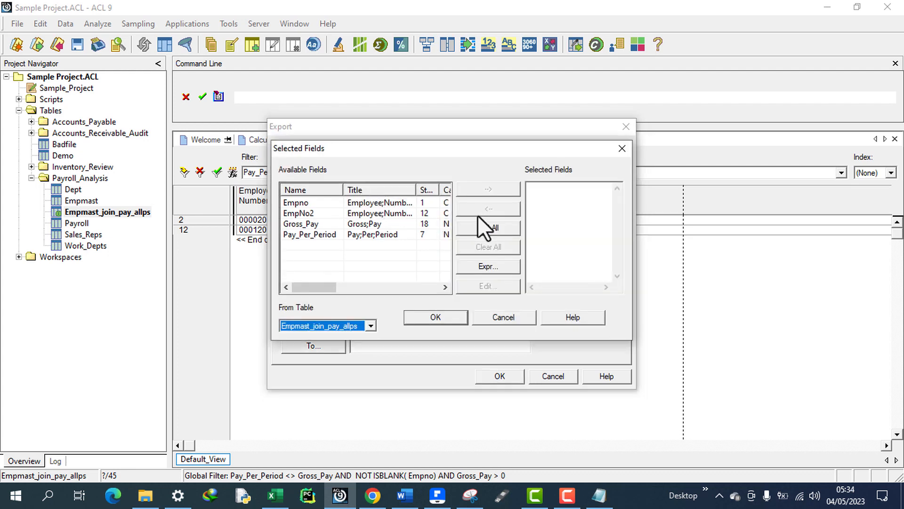
{"action": "left_click", "coordinate": [486, 227]}
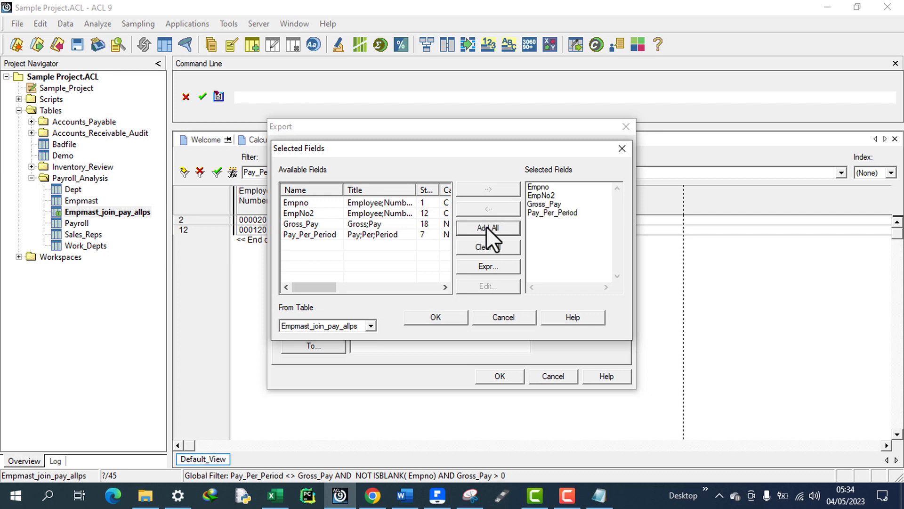
{"action": "left_click", "coordinate": [442, 317]}
Set the export format to Excel, name the output Empmast_join_pay_allps, and run the export
{"action": "left_click", "coordinate": [614, 208]}
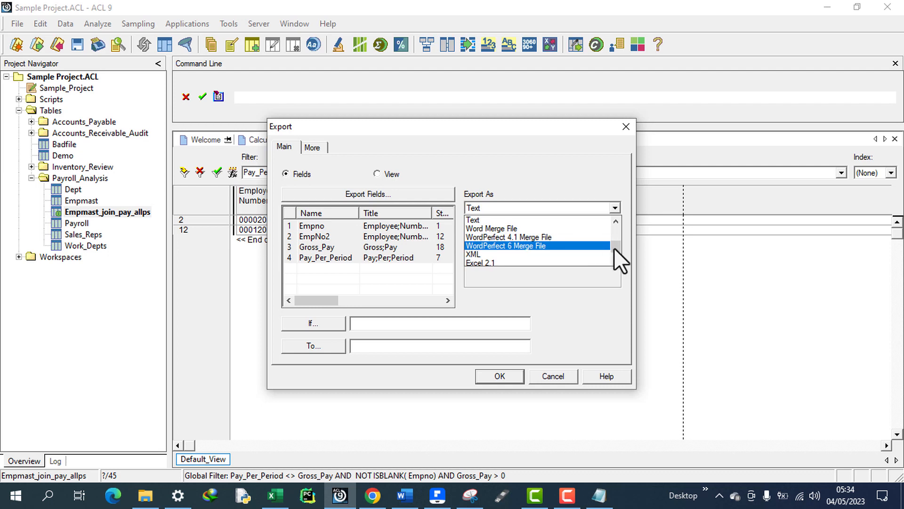
{"action": "left_click_drag", "start_coordinate": [614, 247], "coordinate": [616, 216]}
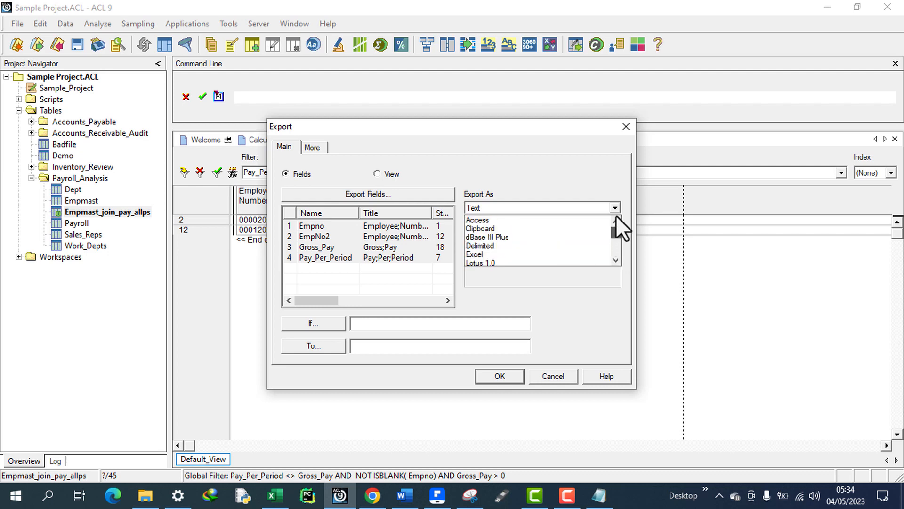
{"action": "left_click", "coordinate": [501, 254]}
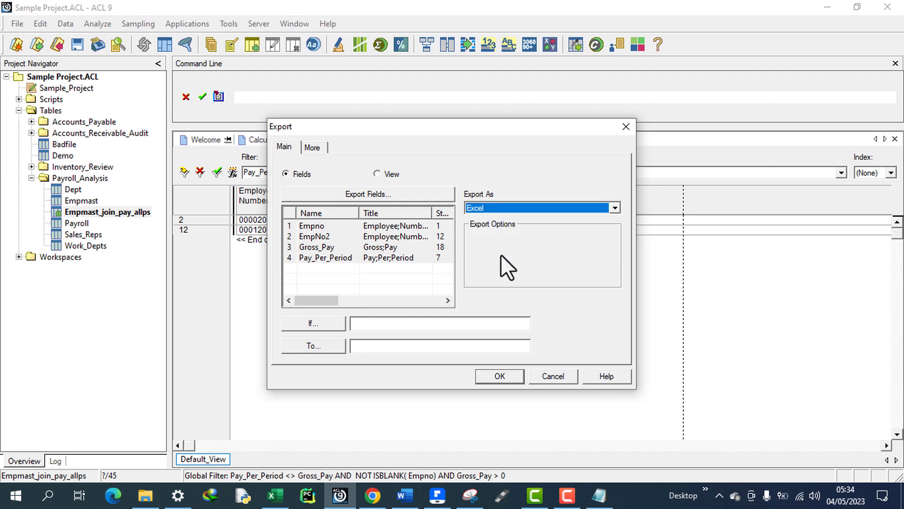
{"action": "left_click", "coordinate": [408, 346]}
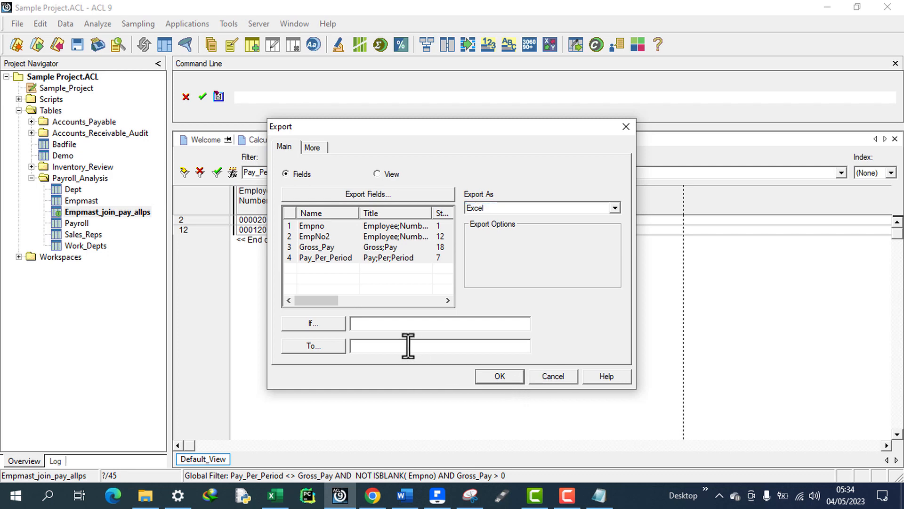
{"action": "type", "text": "Empmast_join_pay_allps"}
{"action": "left_click", "coordinate": [499, 376]}
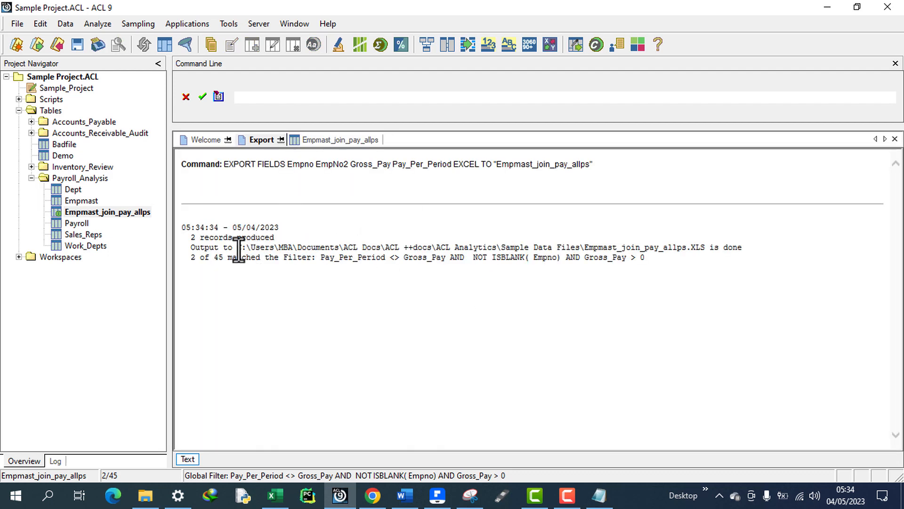
Copy the full output path of the exported XLS file from the export results
{"action": "left_click_drag", "start_coordinate": [235, 247], "coordinate": [709, 248]}
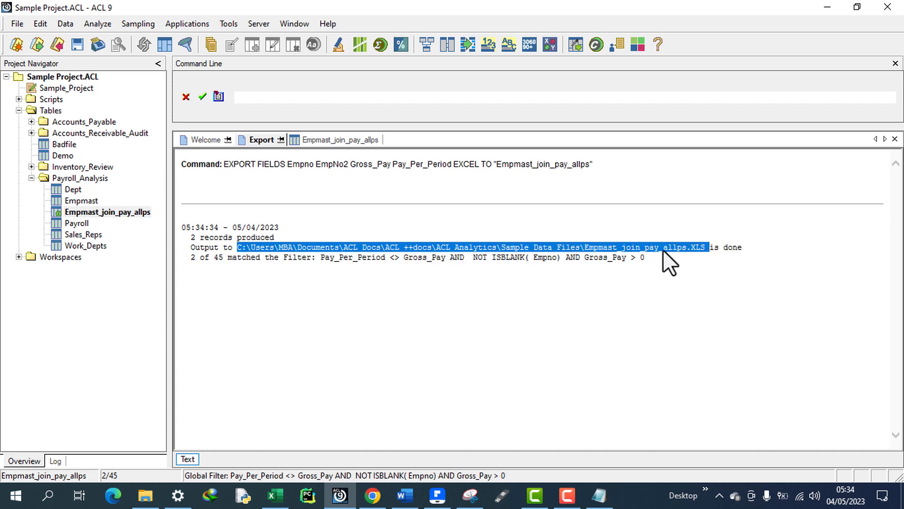
{"action": "right_click", "coordinate": [603, 247]}
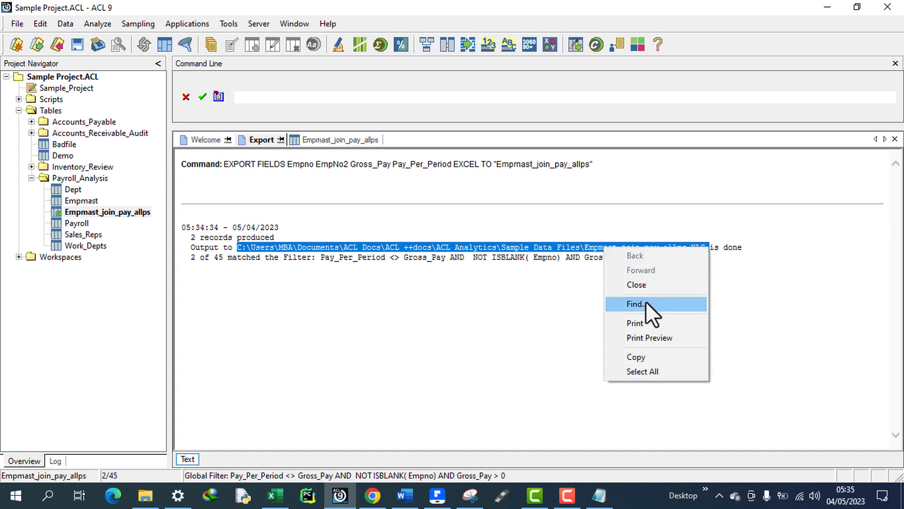
{"action": "left_click", "coordinate": [640, 352]}
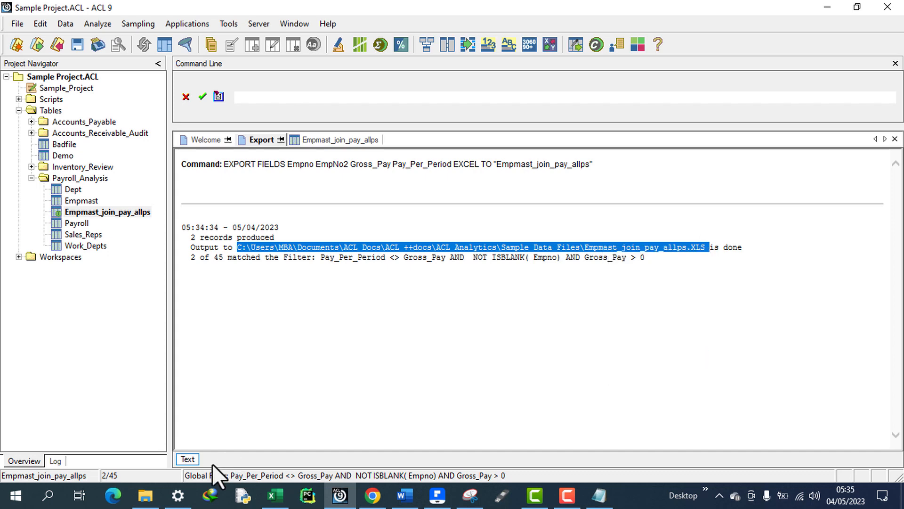
Switch to File Explorer, open Empmast_join_pay_allps.XLS from the copied path, and look over the exported records in Excel
{"action": "mouse_move", "coordinate": [150, 497]}
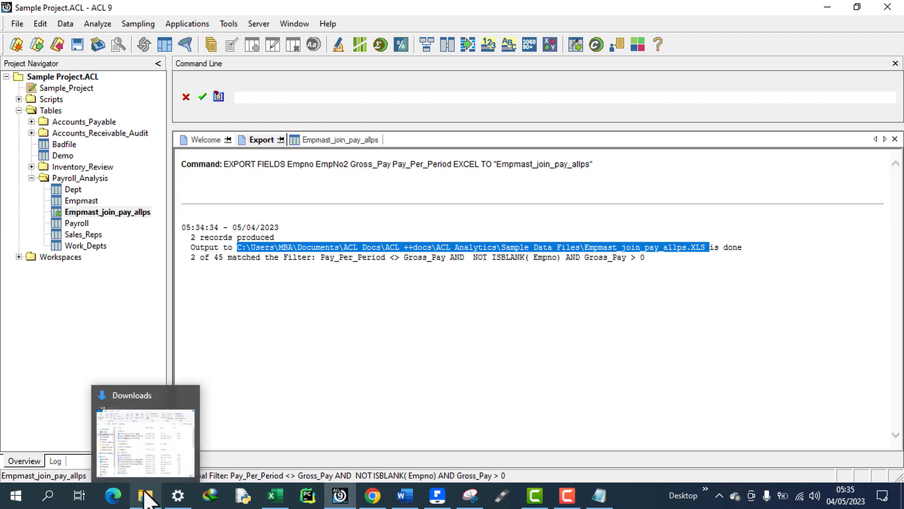
{"action": "left_click", "coordinate": [152, 445]}
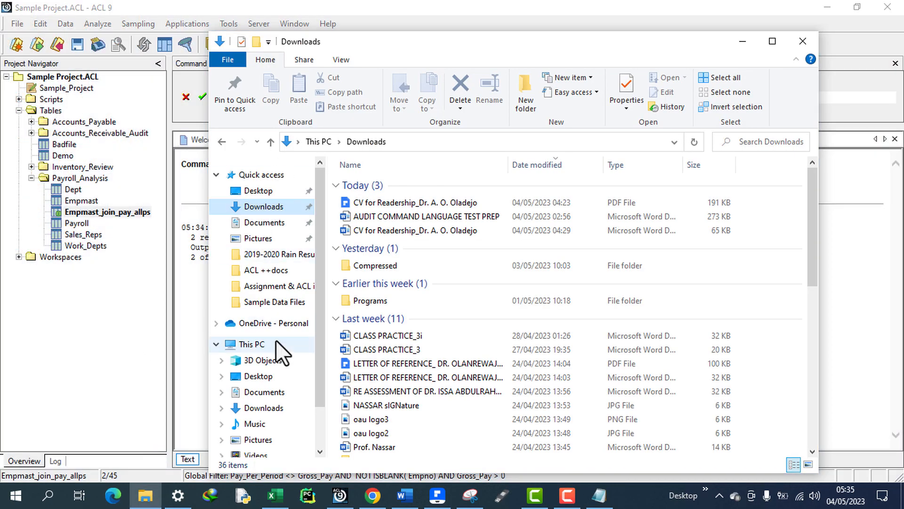
{"action": "left_click", "coordinate": [252, 344]}
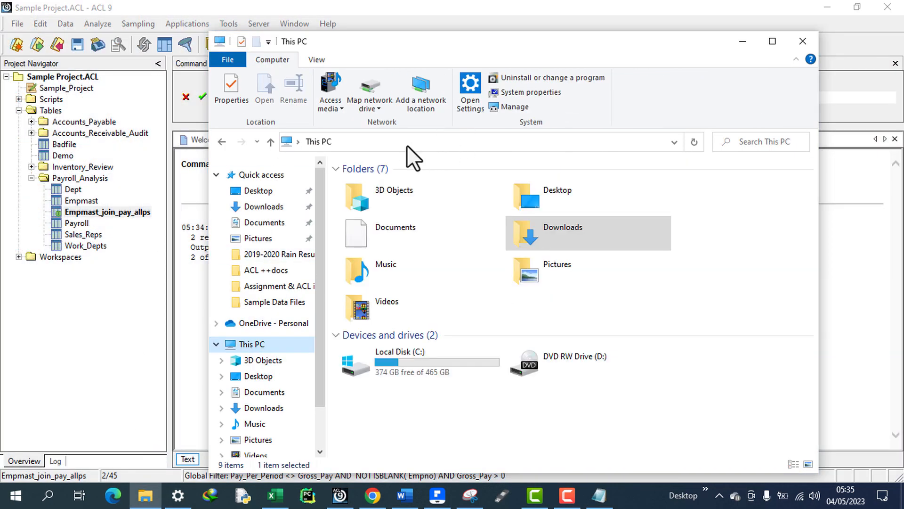
{"action": "left_click", "coordinate": [408, 143]}
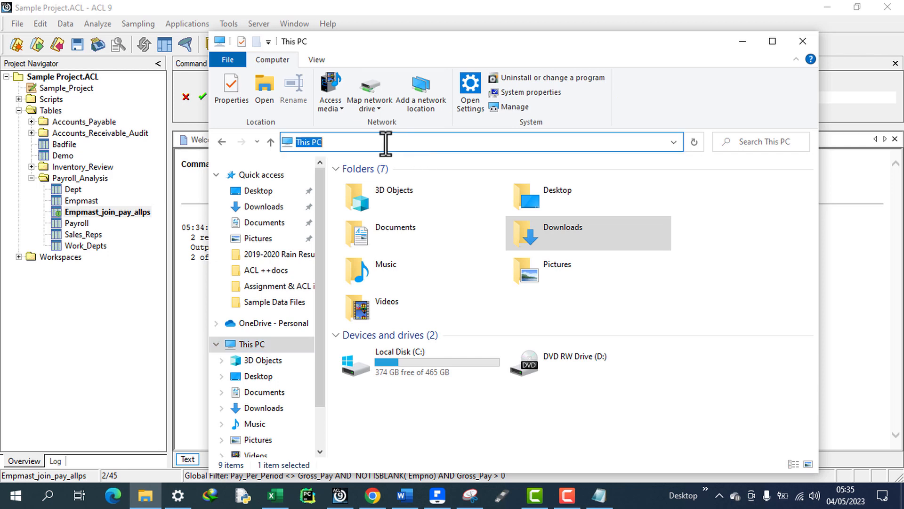
{"action": "type", "text": "C:\\Users\\MBA\\Documents\\ACL Docs\\ACL ++docs\\ACL Analytics\\Sample Data Files\\Empmast_join_pay_allps.fil"}
{"action": "key", "text": "Return"}
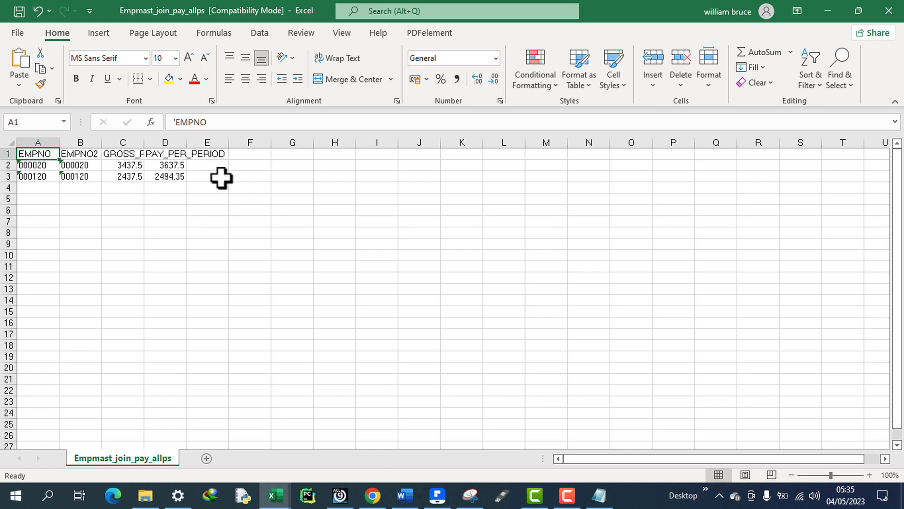
{"action": "left_click", "coordinate": [221, 177]}
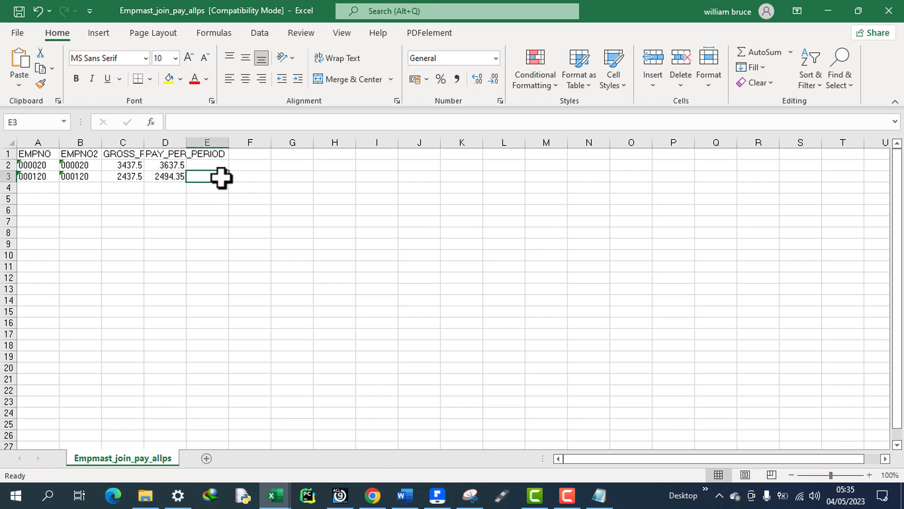
{"action": "left_click", "coordinate": [33, 154]}
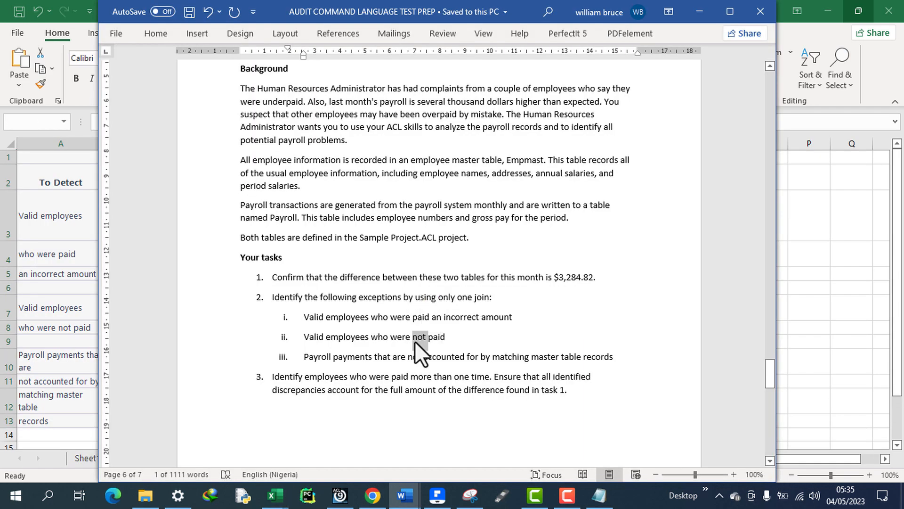
Check the second exception in the Word task list, about valid employees who were not paid
{"action": "triple_click", "coordinate": [415, 342]}
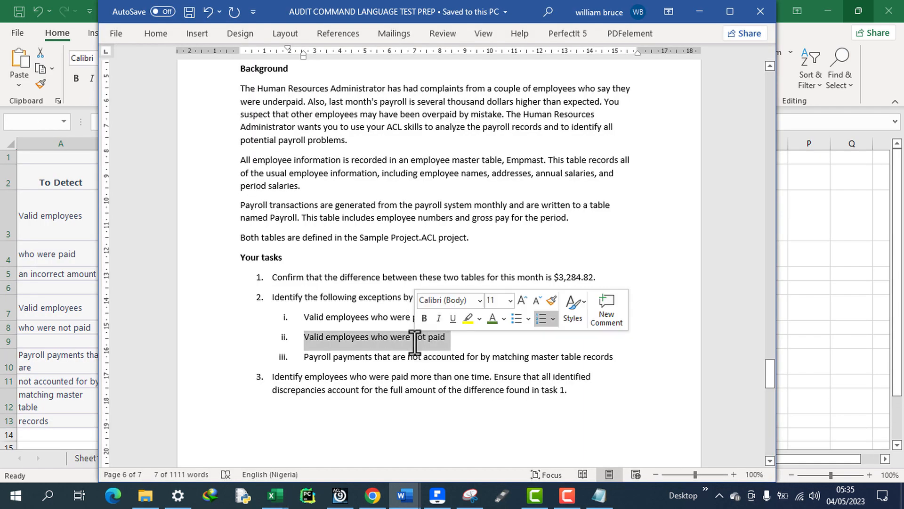
{"action": "left_click", "coordinate": [510, 439]}
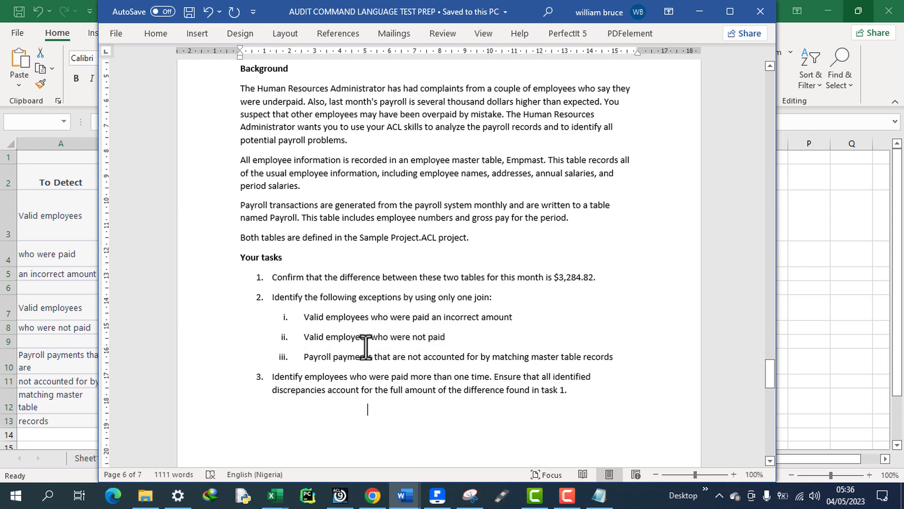
{"action": "triple_click", "coordinate": [342, 335]}
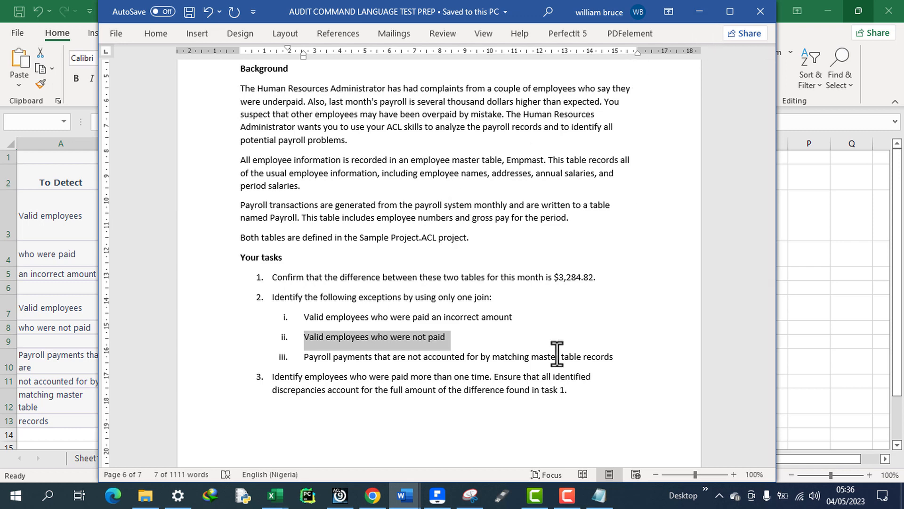
Return to the Empmast_join_pay_allps table in ACL and clear its current filter
{"action": "left_click", "coordinate": [343, 501]}
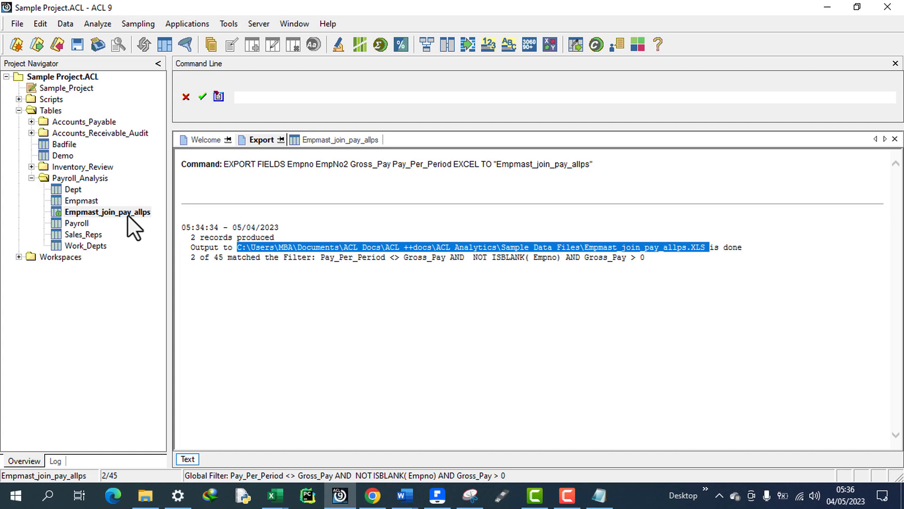
{"action": "left_click", "coordinate": [308, 140]}
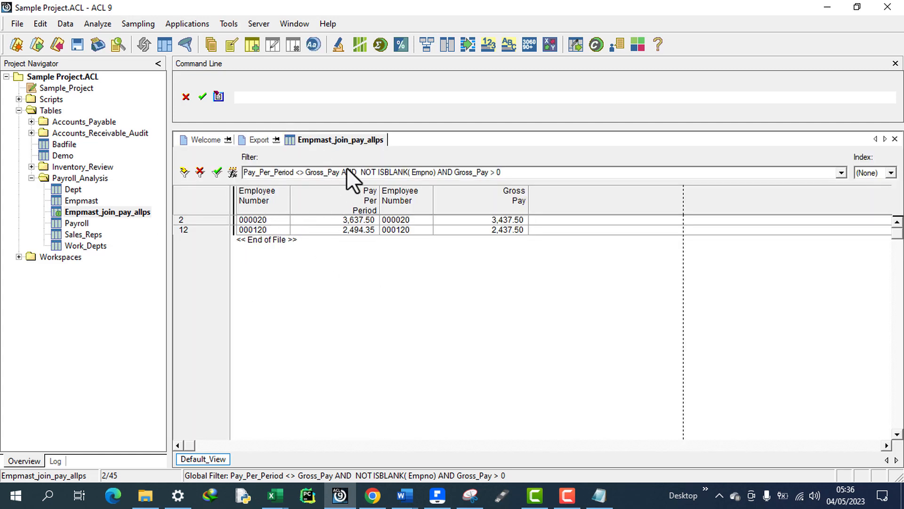
{"action": "left_click", "coordinate": [499, 171]}
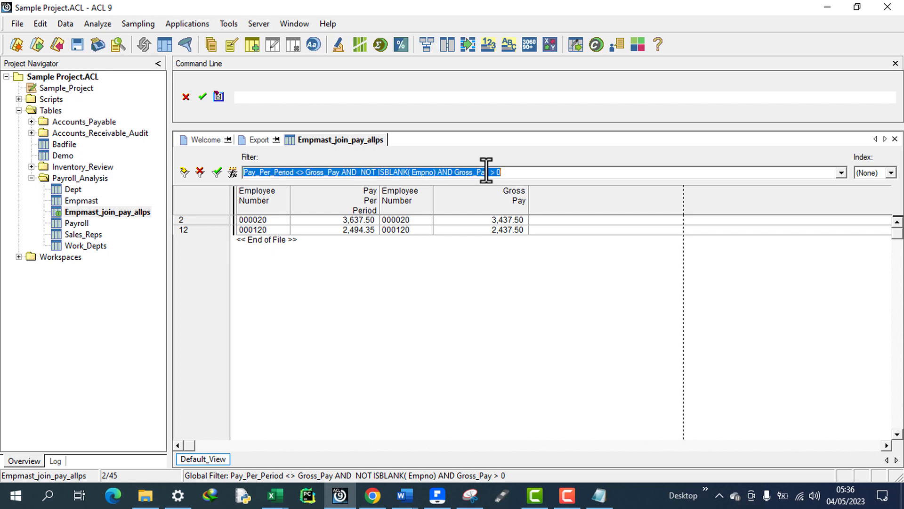
{"action": "left_click", "coordinate": [200, 171]}
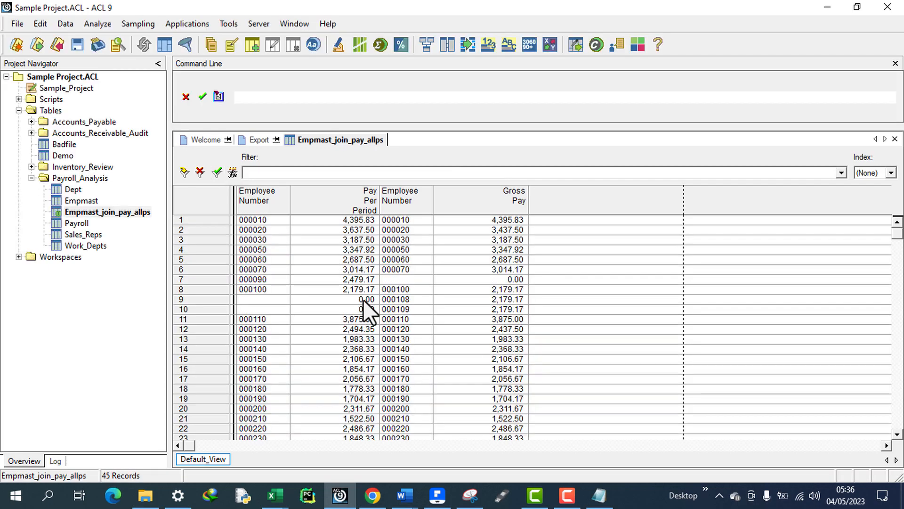
Start a new view filter expression on the joined table with NOT followed by the ISBLANK( string ) function
{"action": "left_click", "coordinate": [232, 172]}
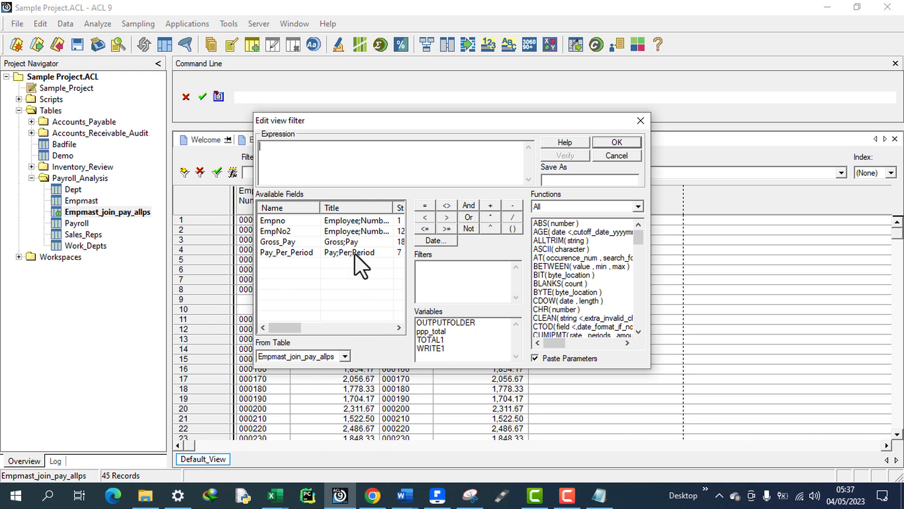
{"action": "left_click", "coordinate": [563, 307]}
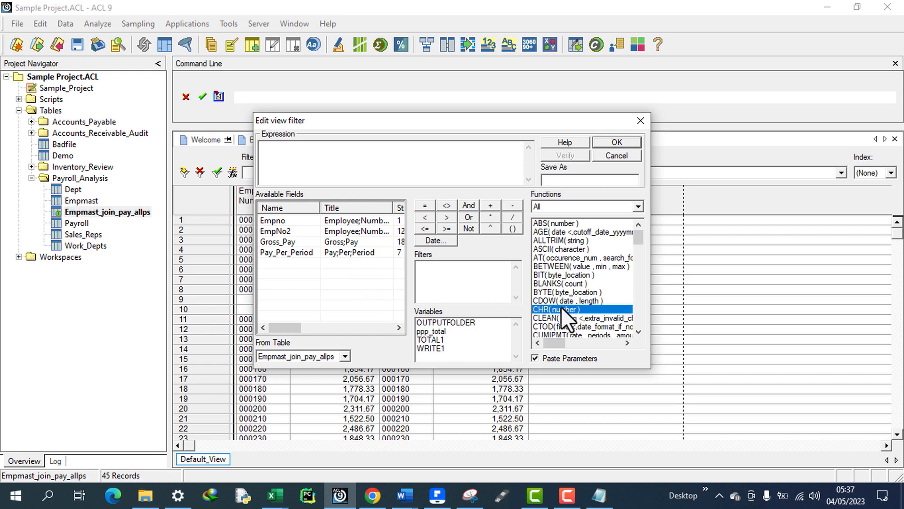
{"action": "left_click", "coordinate": [469, 228]}
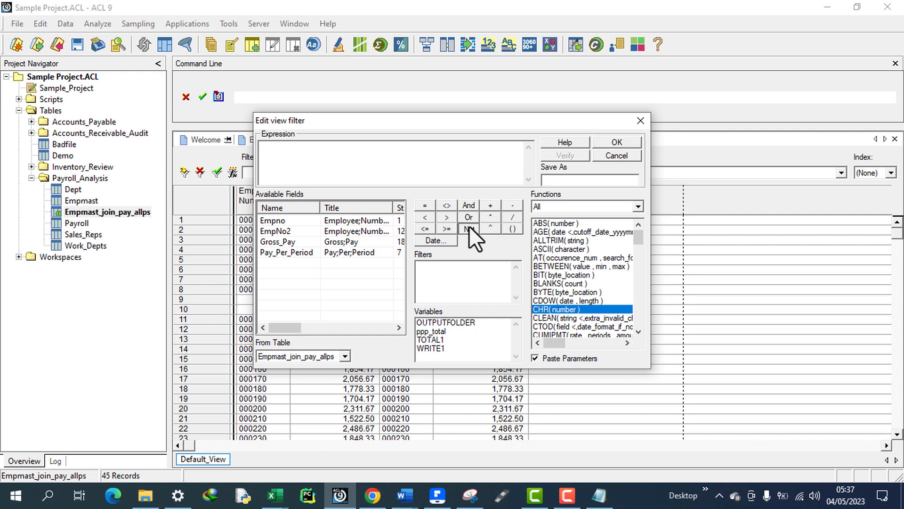
{"action": "left_click", "coordinate": [564, 315]}
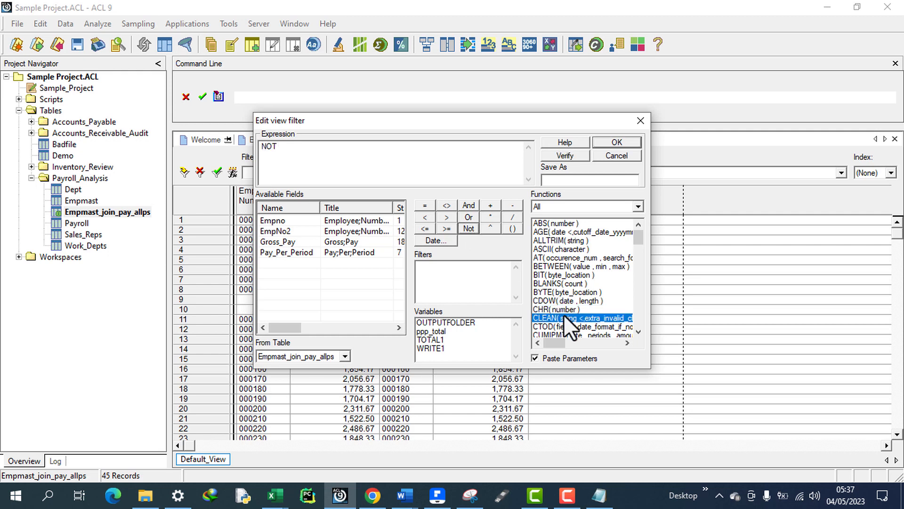
{"action": "key", "text": "Down"}
{"action": "key", "text": "Down"}
{"action": "key", "text": "Down"}
{"action": "key", "text": "Down"}
{"action": "key", "text": "Down"}
{"action": "key", "text": "Down"}
{"action": "key", "text": "Down"}
{"action": "key", "text": "Down"}
{"action": "key", "text": "Down"}
{"action": "key", "text": "Down"}
{"action": "key", "text": "Down"}
{"action": "key", "text": "Down"}
{"action": "key", "text": "Down"}
{"action": "key", "text": "Down"}
{"action": "key", "text": "Down"}
{"action": "key", "text": "Down"}
{"action": "key", "text": "Down"}
{"action": "key", "text": "Down"}
{"action": "key", "text": "Down"}
{"action": "key", "text": "Down"}
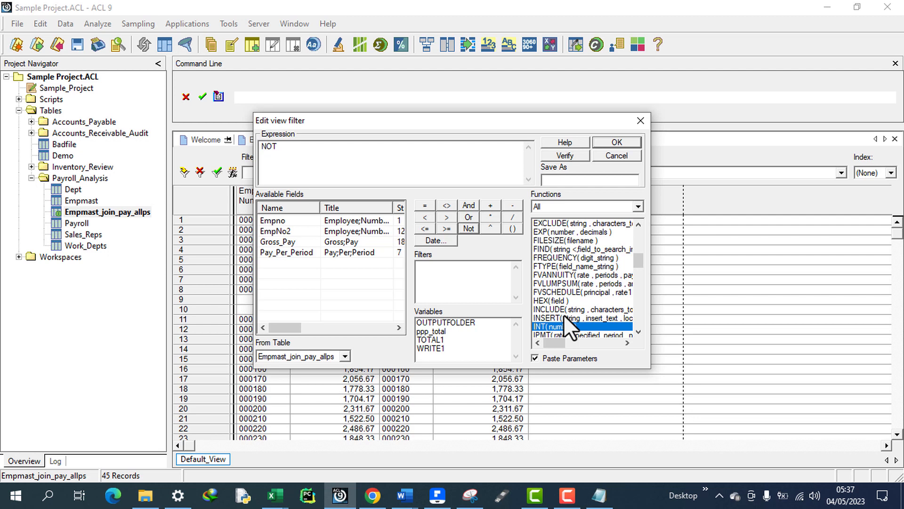
{"action": "key", "text": "Down"}
{"action": "key", "text": "Down"}
{"action": "key", "text": "Down"}
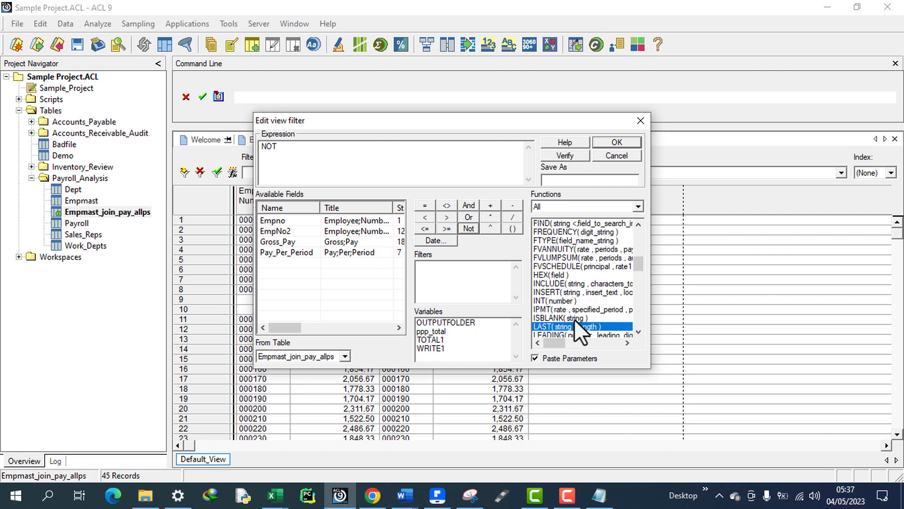
{"action": "double_click", "coordinate": [574, 318]}
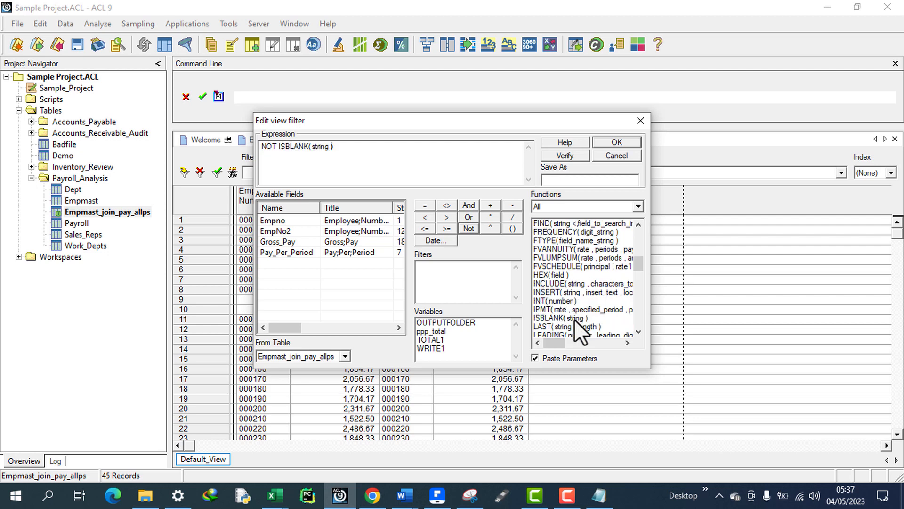
Set Empno as the ISBLANK argument in the filter expression and append the AND operator
{"action": "double_click", "coordinate": [325, 146]}
{"action": "double_click", "coordinate": [280, 219]}
{"action": "left_click", "coordinate": [465, 204]}
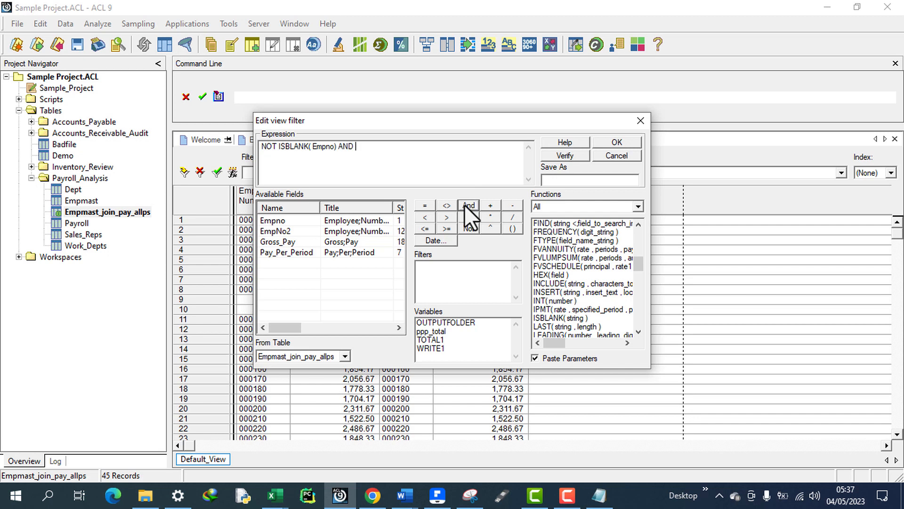
Reread the exception about valid employees who were not paid in the Word task list, and return to the ACL filter editor
{"action": "left_click", "coordinate": [404, 494]}
{"action": "left_click", "coordinate": [359, 444]}
{"action": "triple_click", "coordinate": [344, 338]}
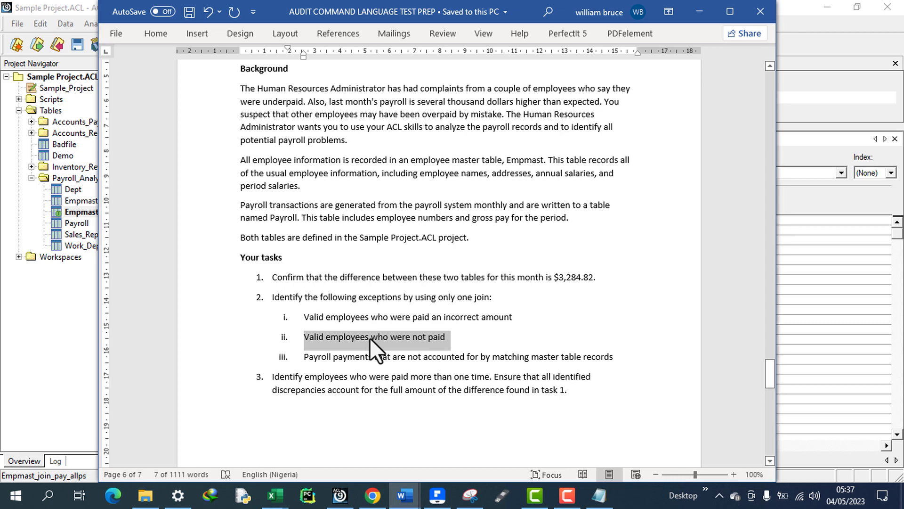
{"action": "left_click", "coordinate": [76, 336]}
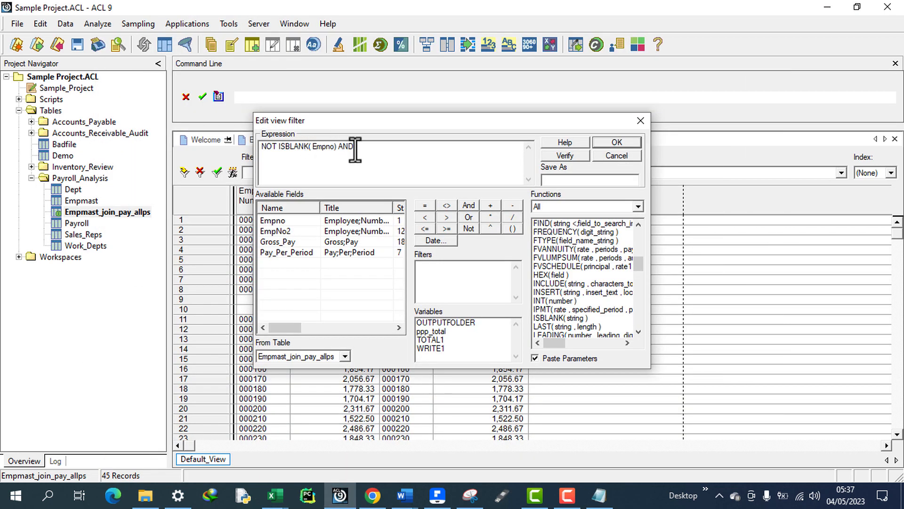
Complete the filter expression after AND with the condition Gross_Pay = 0
{"action": "left_click_drag", "start_coordinate": [355, 147], "coordinate": [277, 151]}
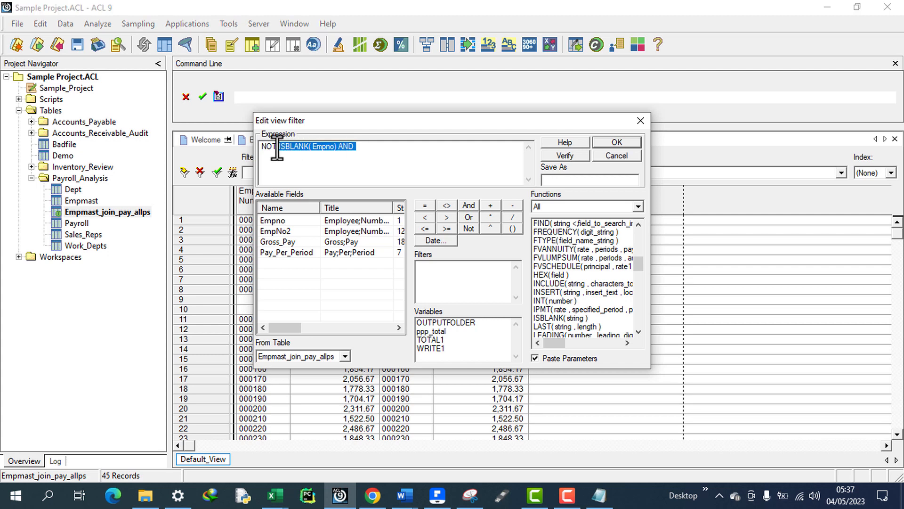
{"action": "left_click_drag", "start_coordinate": [338, 147], "coordinate": [285, 151]}
{"action": "left_click", "coordinate": [267, 146]}
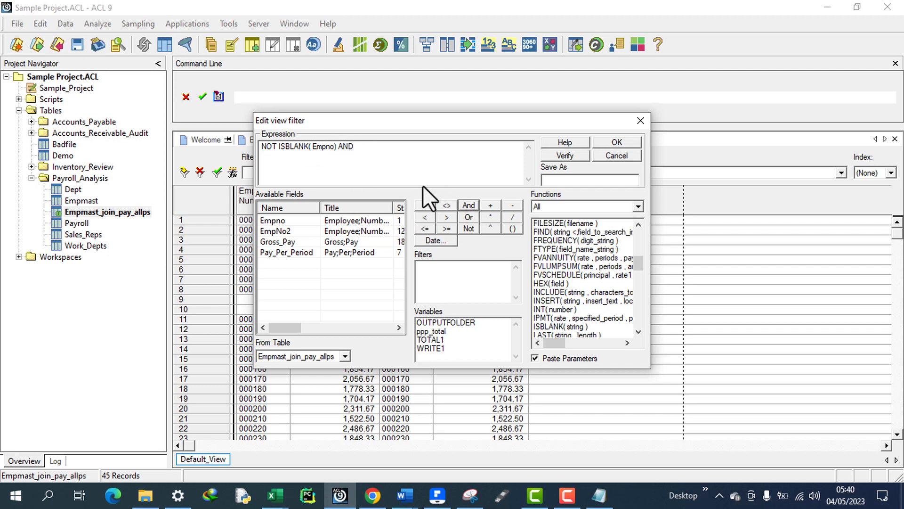
{"action": "double_click", "coordinate": [277, 244]}
{"action": "left_click", "coordinate": [426, 204]}
{"action": "type", "text": "0"}
Review and verify the expression NOT ISBLANK( Empno) AND Gross_Pay = 0, and apply it as the view filter
{"action": "left_click_drag", "start_coordinate": [337, 147], "coordinate": [277, 147]}
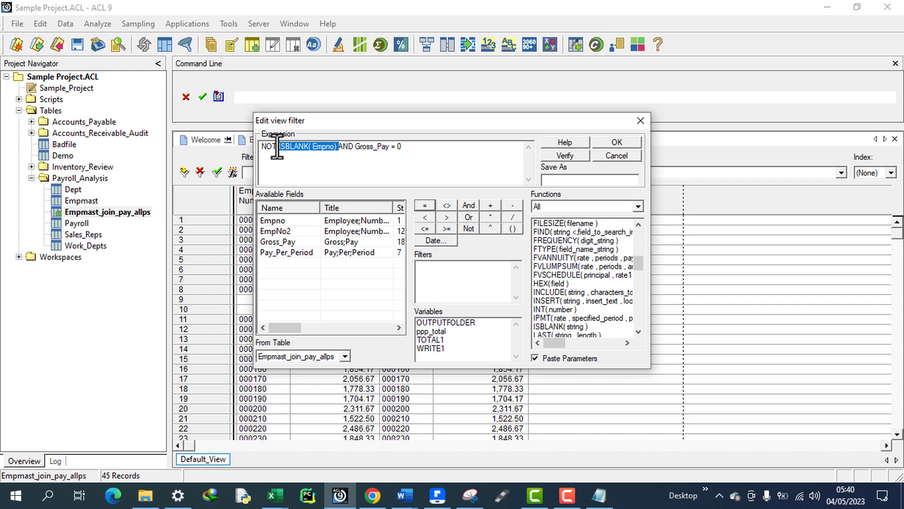
{"action": "double_click", "coordinate": [272, 150]}
{"action": "double_click", "coordinate": [304, 150]}
{"action": "left_click", "coordinate": [334, 147]}
{"action": "left_click_drag", "start_coordinate": [334, 147], "coordinate": [280, 148]}
{"action": "left_click_drag", "start_coordinate": [347, 125], "coordinate": [461, 104]}
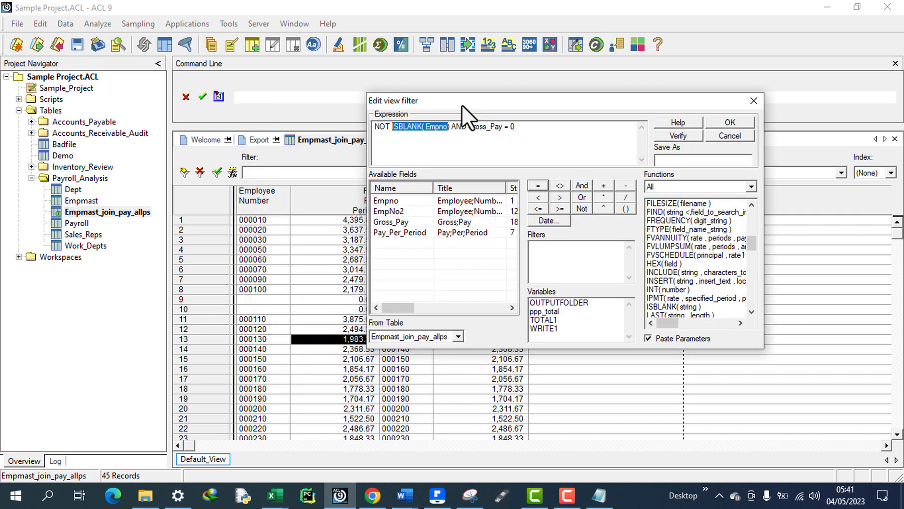
{"action": "left_click", "coordinate": [523, 126]}
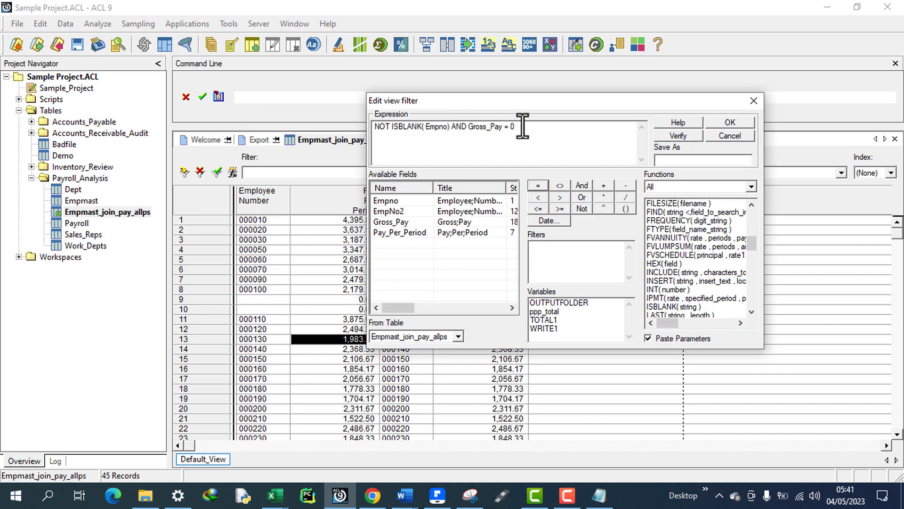
{"action": "left_click", "coordinate": [683, 137]}
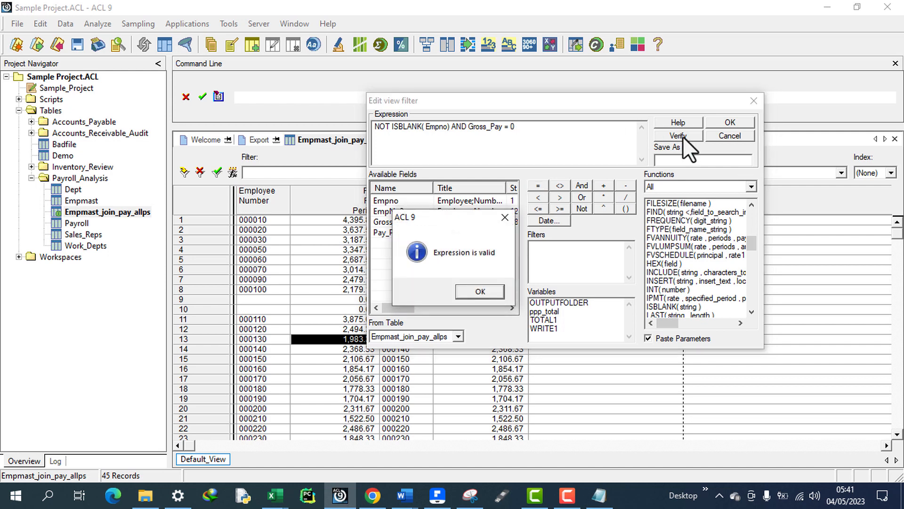
{"action": "left_click", "coordinate": [486, 296]}
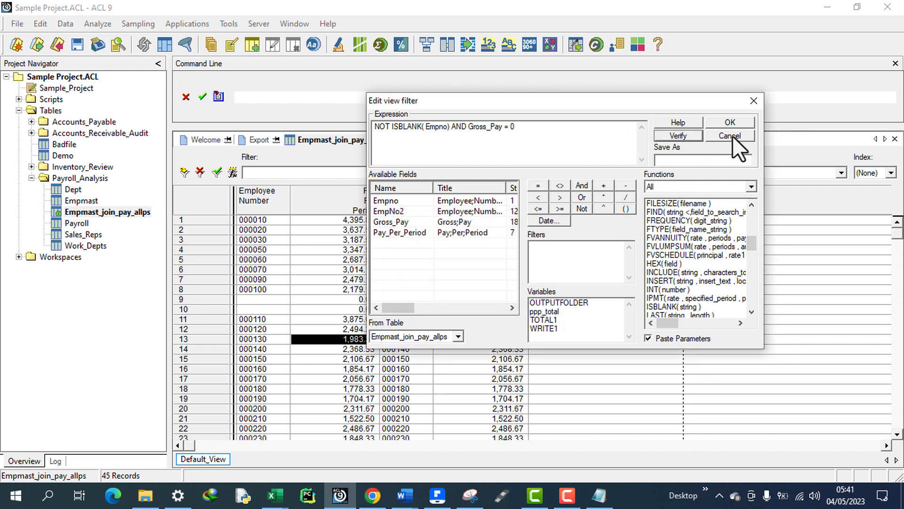
{"action": "left_click", "coordinate": [733, 123]}
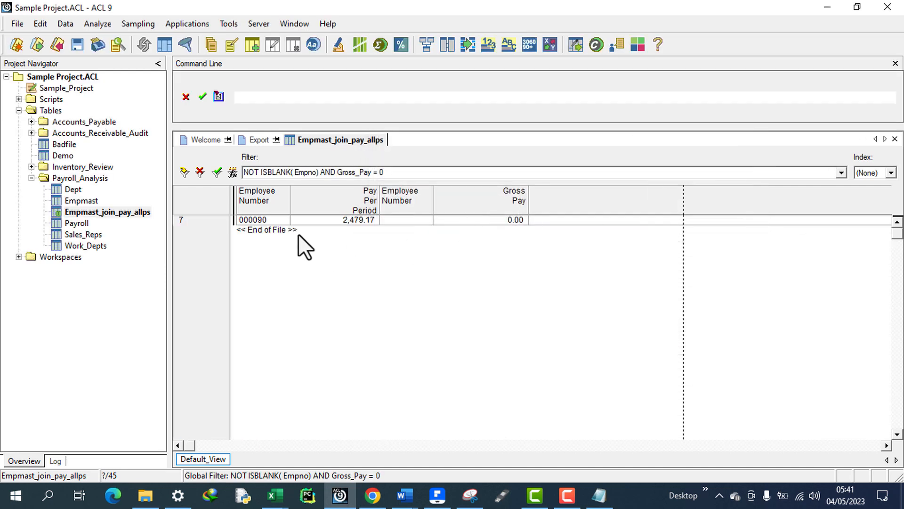
Compare the unpaid employee's Pay Per Period with the Gross Pay, and clear the filter from the joined table
{"action": "left_click", "coordinate": [273, 220]}
{"action": "left_click", "coordinate": [504, 220]}
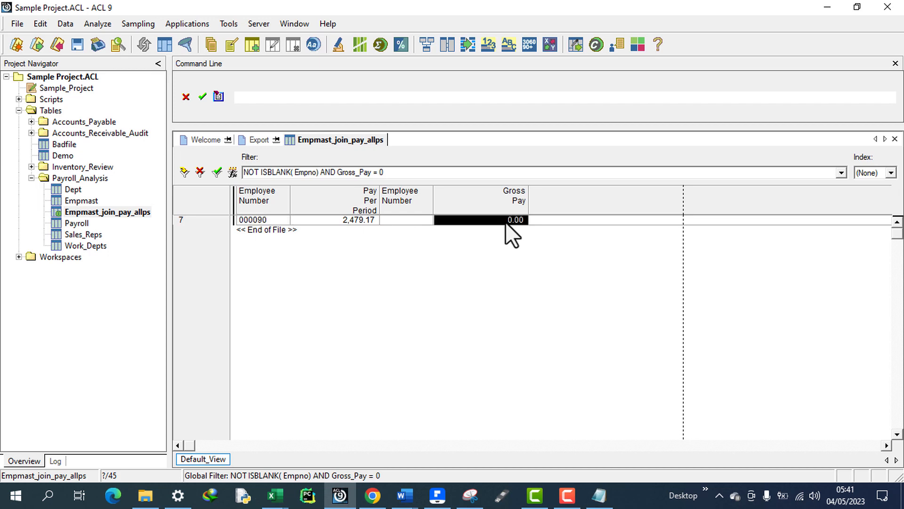
{"action": "left_click", "coordinate": [368, 219]}
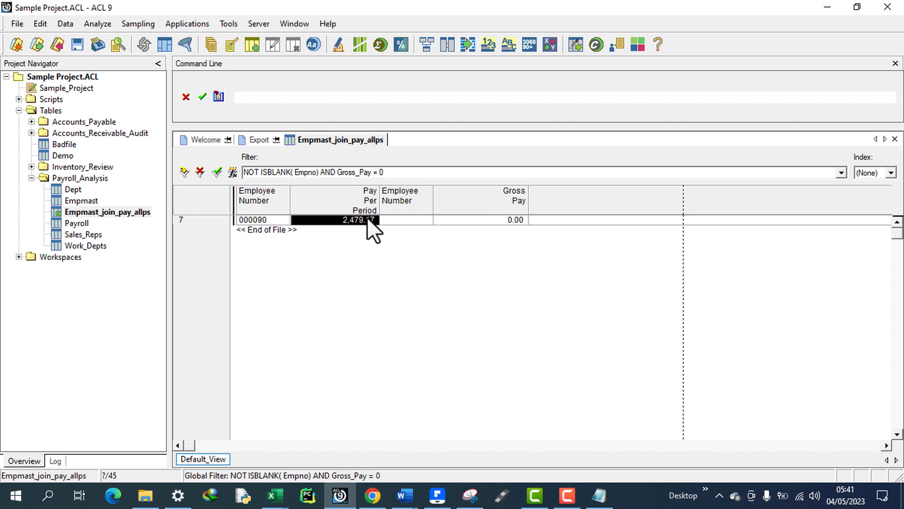
{"action": "left_click", "coordinate": [371, 193]}
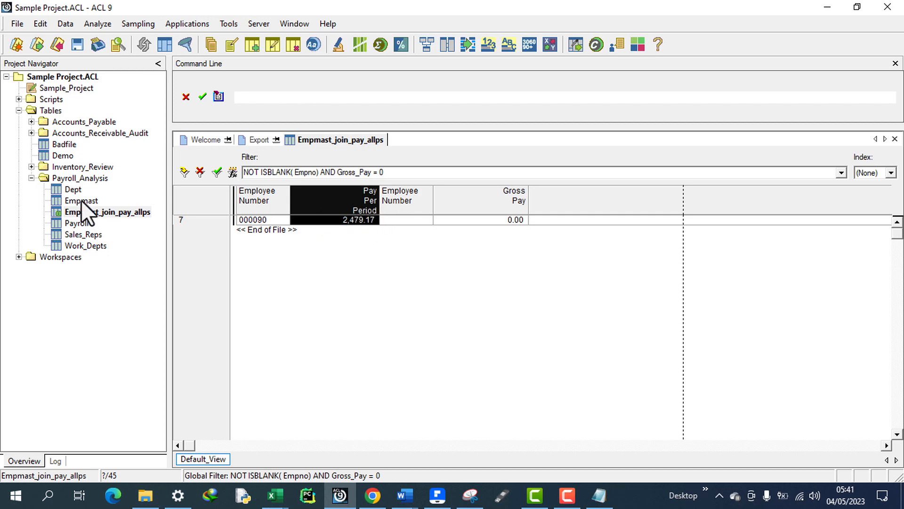
{"action": "left_click", "coordinate": [488, 198]}
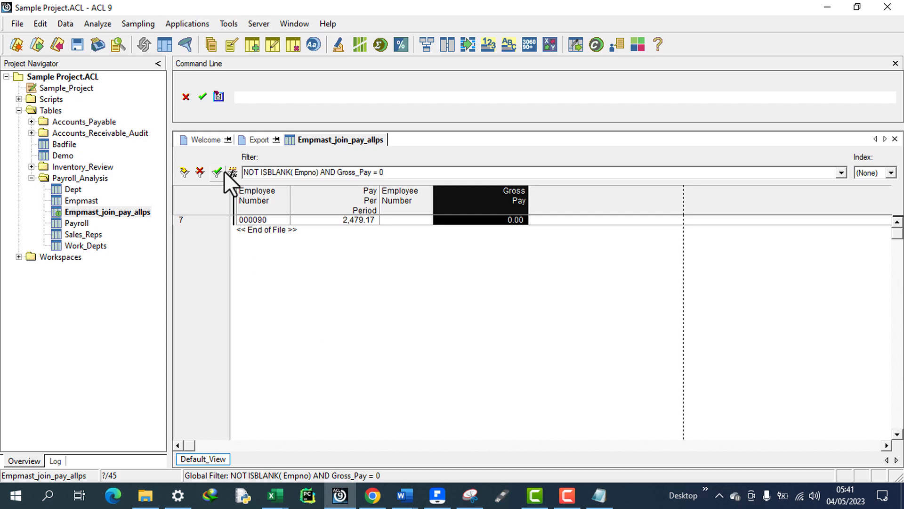
{"action": "left_click", "coordinate": [199, 172]}
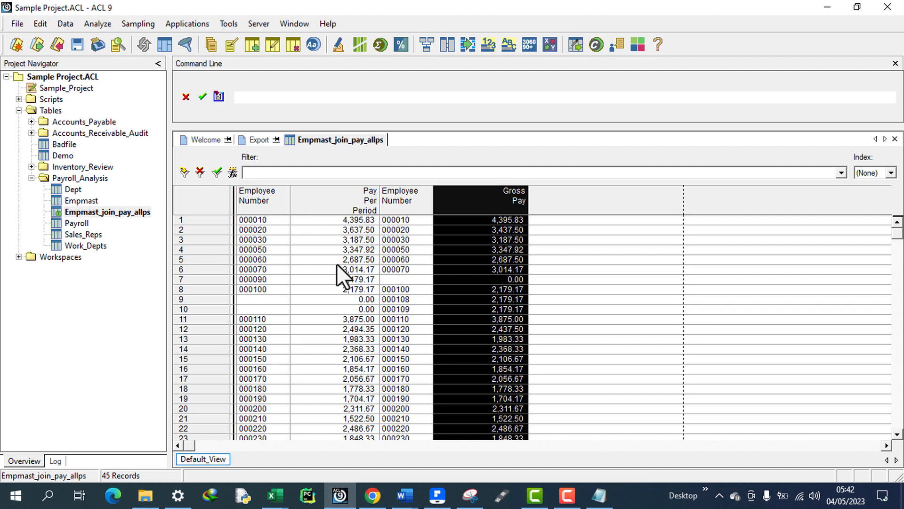
{"action": "left_click", "coordinate": [65, 24]}
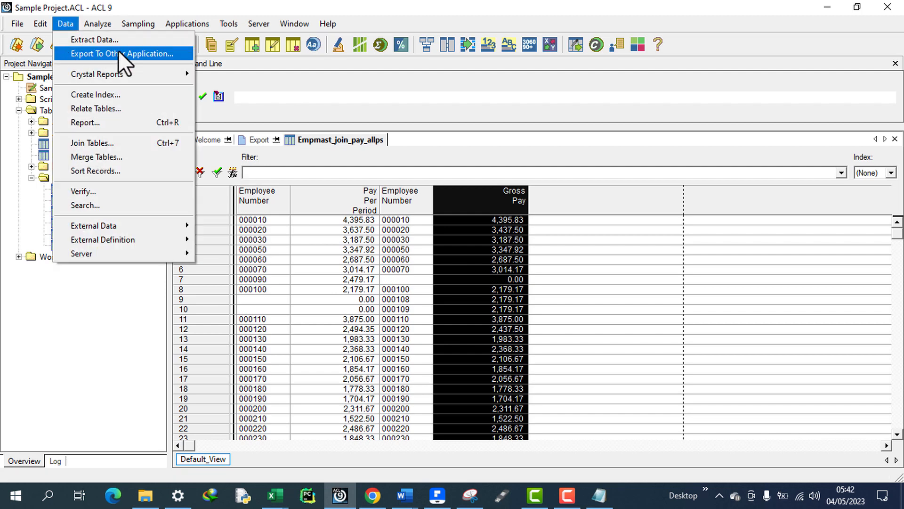
{"action": "left_click", "coordinate": [115, 374]}
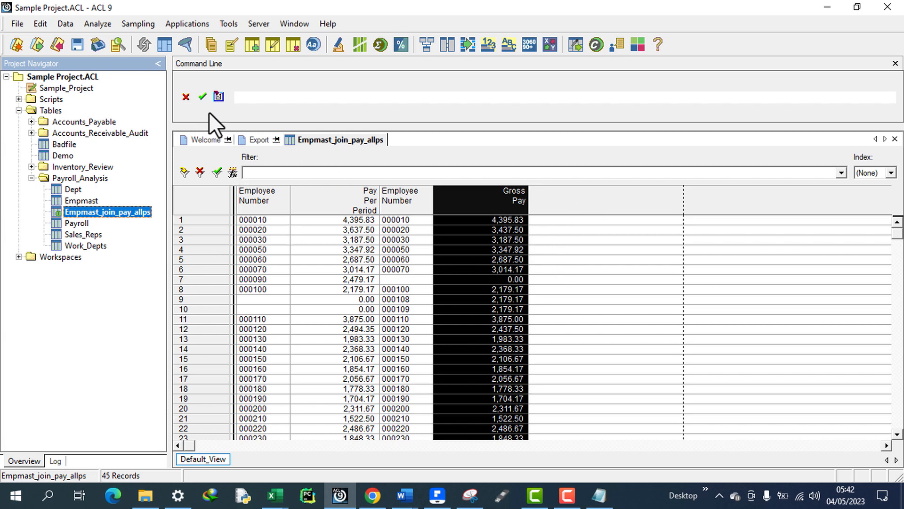
{"action": "left_click", "coordinate": [242, 139]}
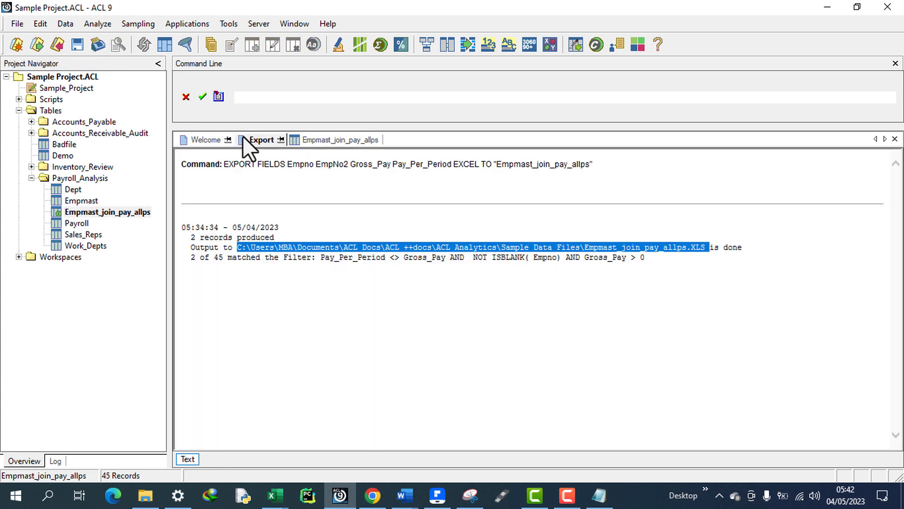
{"action": "left_click", "coordinate": [330, 140]}
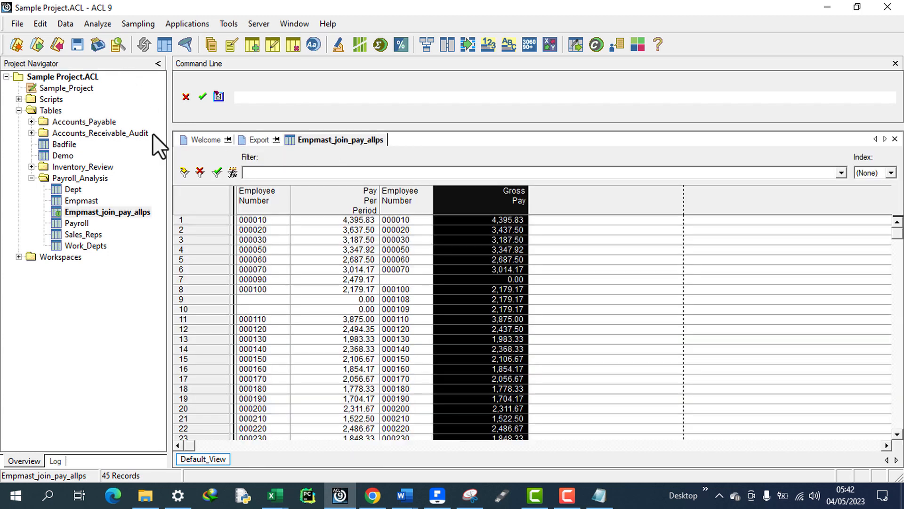
{"action": "left_click", "coordinate": [65, 27]}
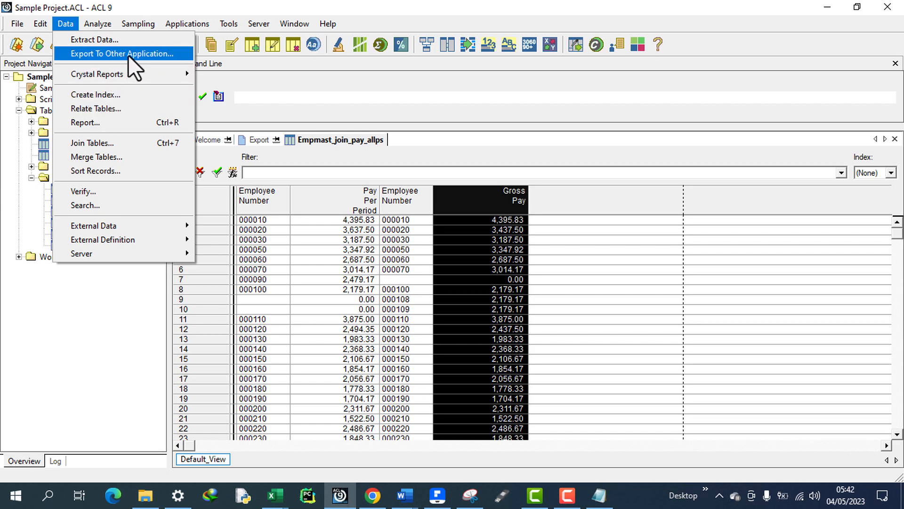
{"action": "left_click", "coordinate": [143, 349]}
{"action": "left_click", "coordinate": [197, 209]}
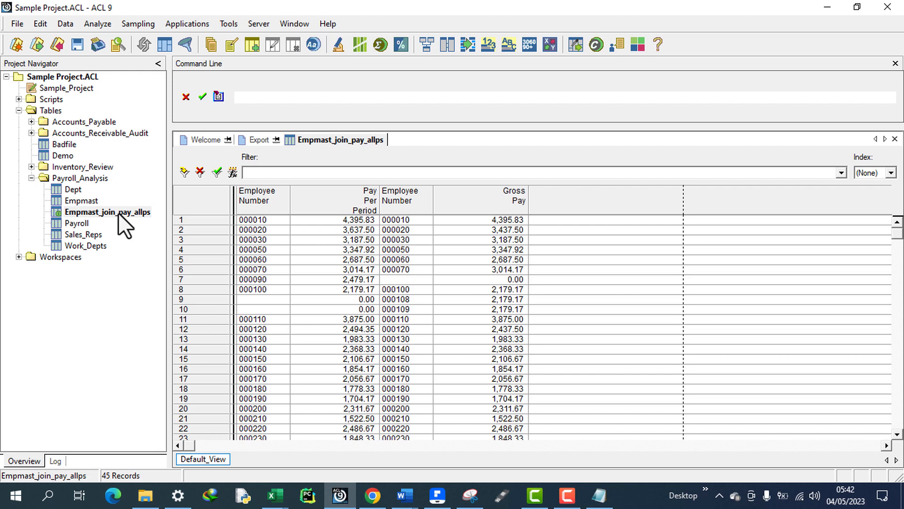
Start another view filter expression on the joined table with the condition Gross_Pay > 0
{"action": "left_click", "coordinate": [232, 172]}
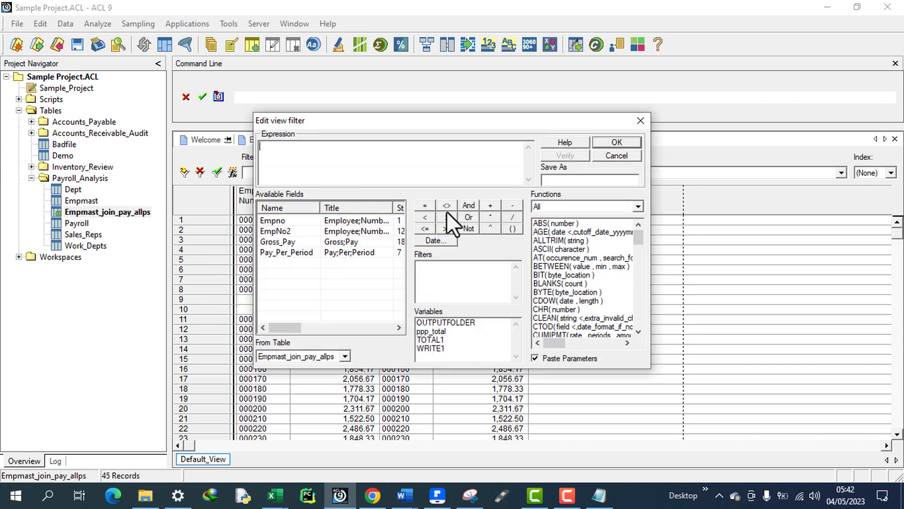
{"action": "left_click_drag", "start_coordinate": [490, 118], "coordinate": [374, 83]}
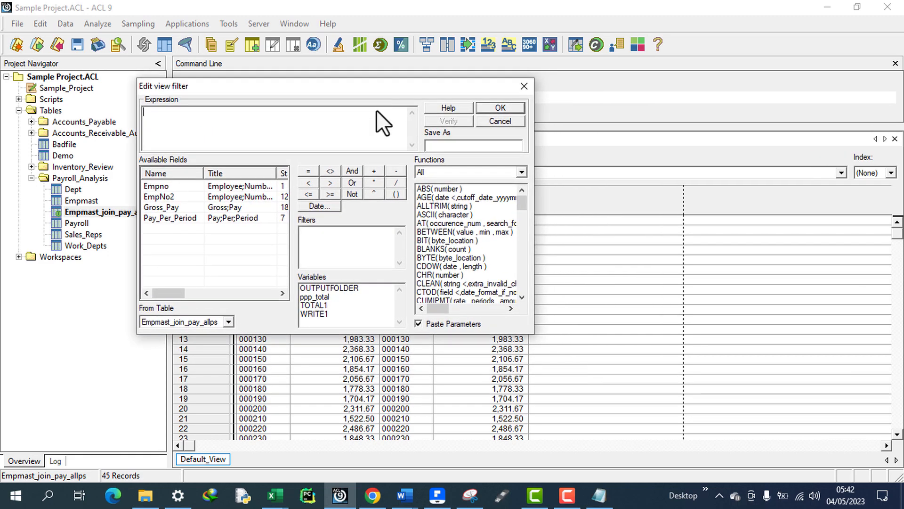
{"action": "left_click", "coordinate": [197, 115]}
{"action": "double_click", "coordinate": [164, 207]}
{"action": "left_click", "coordinate": [329, 181]}
{"action": "type", "text": "0"}
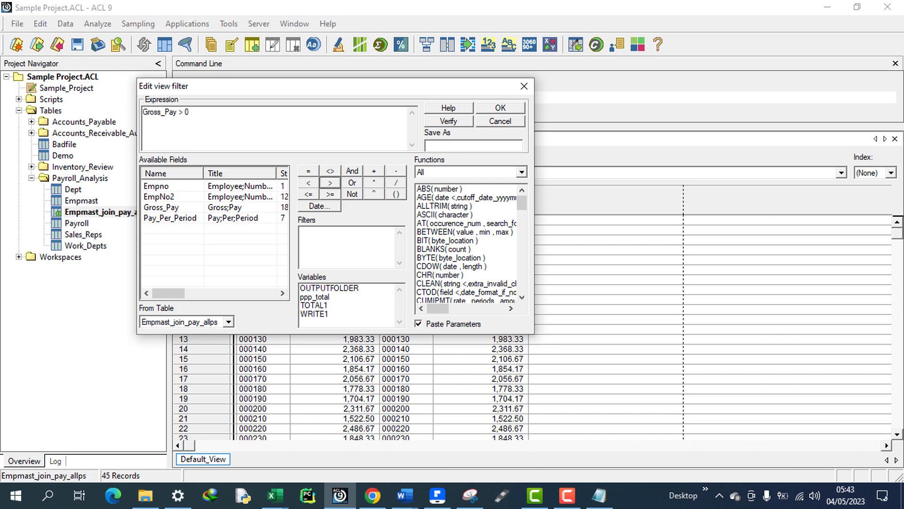
Extend the filter expression with AND Empno <> EmpNo2 to target payments whose employee numbers do not match
{"action": "left_click", "coordinate": [356, 172]}
{"action": "double_click", "coordinate": [154, 185]}
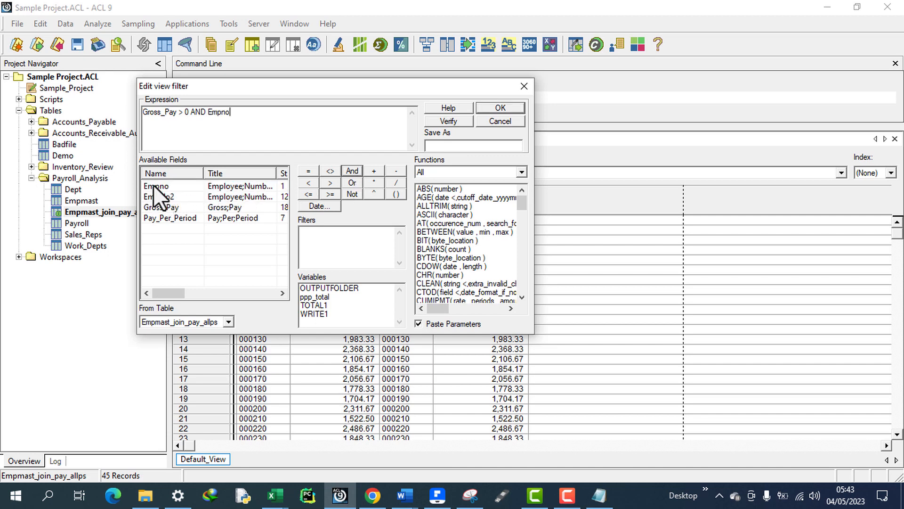
{"action": "left_click", "coordinate": [327, 171]}
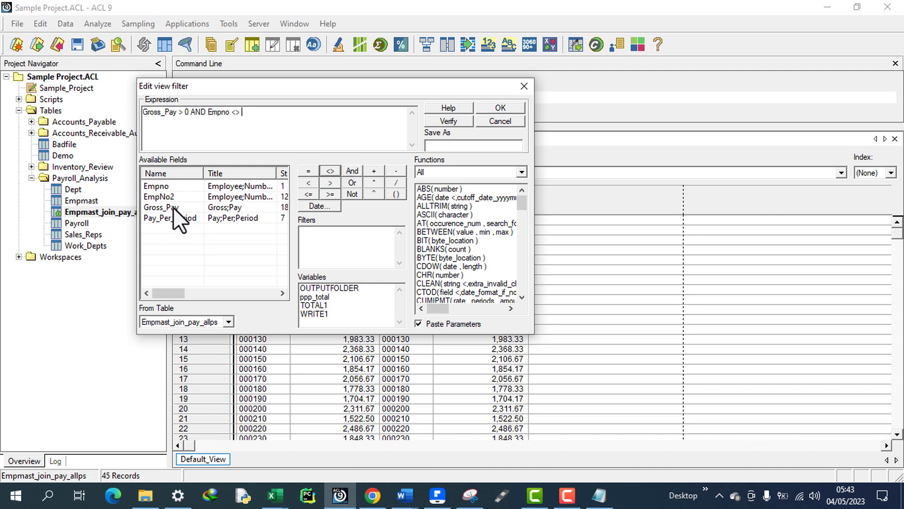
{"action": "double_click", "coordinate": [166, 197]}
{"action": "double_click", "coordinate": [216, 112]}
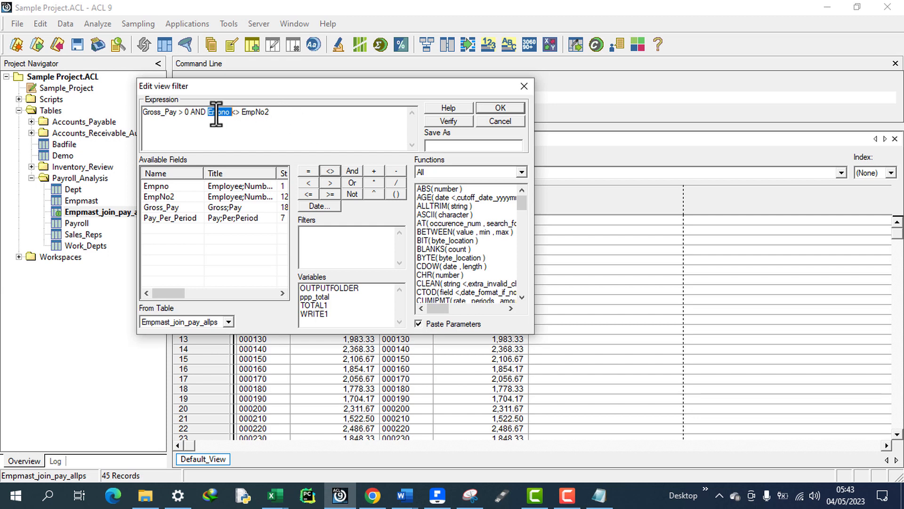
Review each part of the filter expression Gross_Pay > 0 AND Empno <> EmpNo2, checking the field names and the comparison operators
{"action": "double_click", "coordinate": [262, 113]}
{"action": "double_click", "coordinate": [176, 113]}
{"action": "left_click_drag", "start_coordinate": [269, 113], "coordinate": [209, 117]}
{"action": "left_click", "coordinate": [229, 113]}
{"action": "double_click", "coordinate": [257, 113]}
{"action": "left_click", "coordinate": [229, 114]}
{"action": "left_click_drag", "start_coordinate": [229, 114], "coordinate": [206, 113]}
{"action": "left_click_drag", "start_coordinate": [283, 112], "coordinate": [111, 101]}
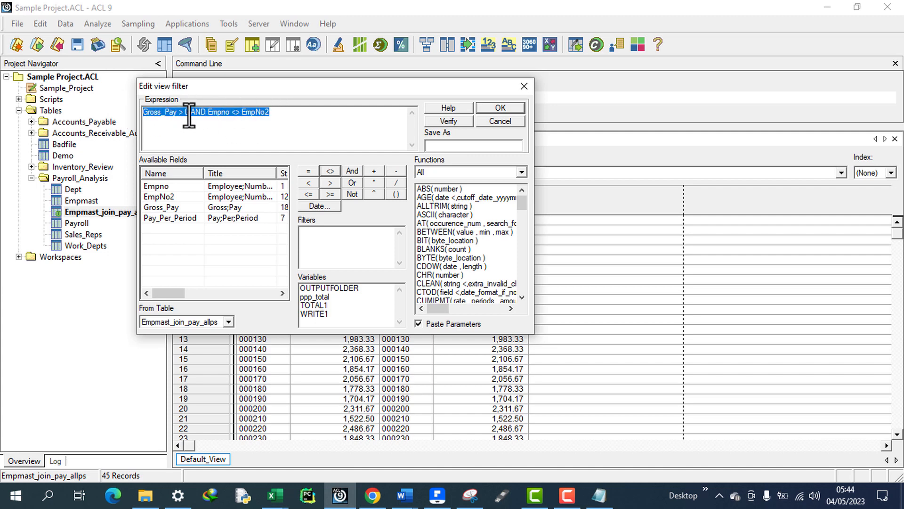
{"action": "left_click_drag", "start_coordinate": [189, 115], "coordinate": [133, 115]}
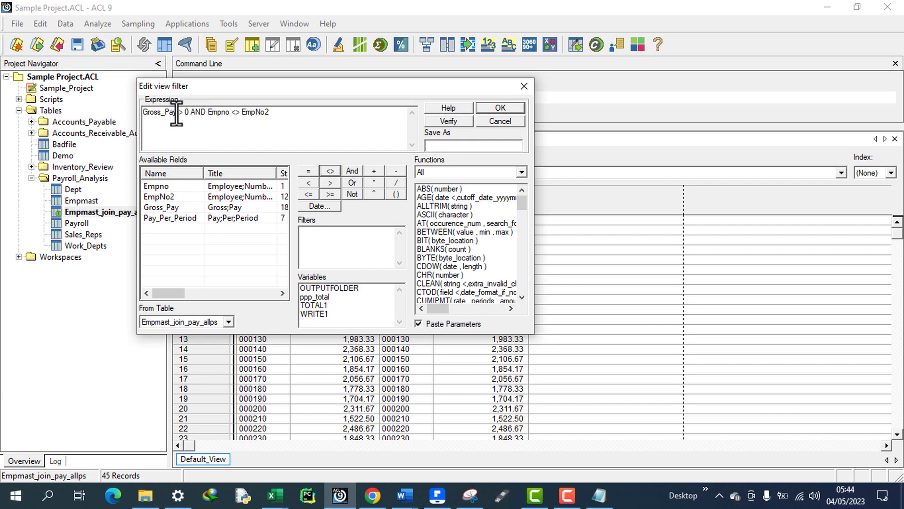
{"action": "left_click_drag", "start_coordinate": [176, 113], "coordinate": [137, 114]}
Verify the expression Gross_Pay > 0 AND Empno <> EmpNo2 and apply it as the view filter on the joined table
{"action": "left_click_drag", "start_coordinate": [236, 85], "coordinate": [435, 78]}
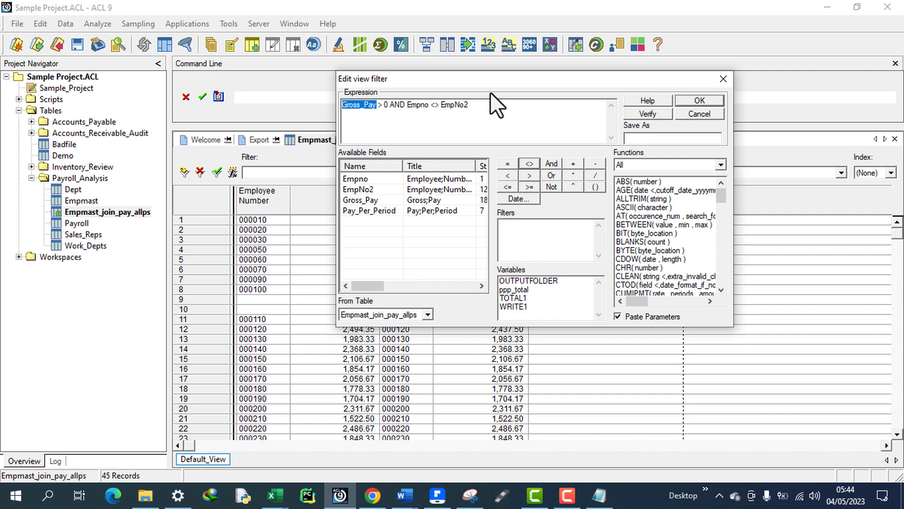
{"action": "left_click", "coordinate": [477, 106]}
{"action": "left_click_drag", "start_coordinate": [478, 106], "coordinate": [407, 108]}
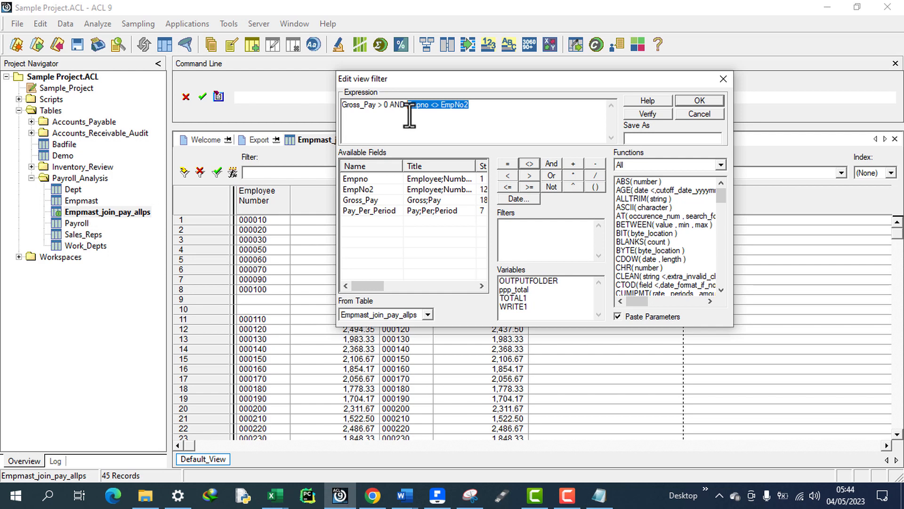
{"action": "mouse_move", "coordinate": [471, 104]}
{"action": "left_mouse_down"}
{"action": "mouse_move", "coordinate": [407, 104]}
{"action": "mouse_move", "coordinate": [465, 107]}
{"action": "left_mouse_up"}
{"action": "double_click", "coordinate": [456, 104]}
{"action": "double_click", "coordinate": [424, 104]}
{"action": "left_click", "coordinate": [424, 105]}
{"action": "double_click", "coordinate": [424, 105]}
{"action": "left_click", "coordinate": [654, 115]}
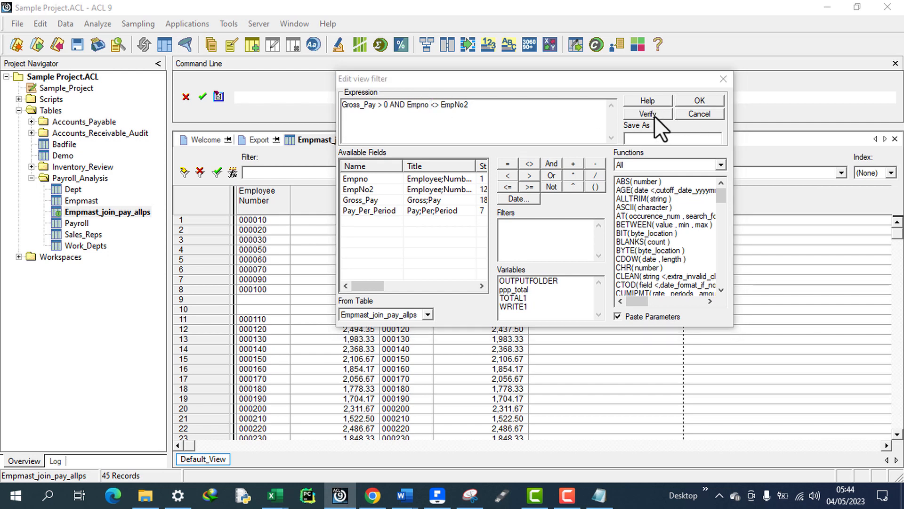
{"action": "left_click", "coordinate": [475, 288]}
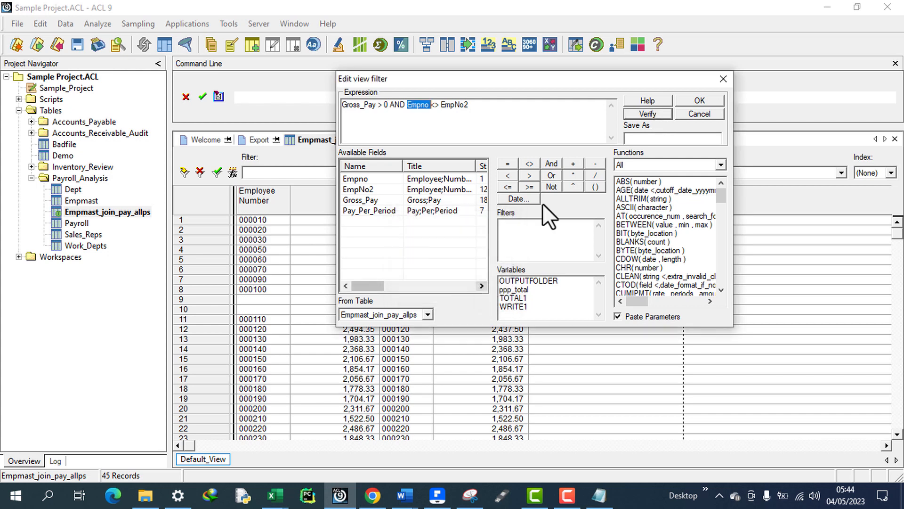
{"action": "left_click", "coordinate": [700, 101]}
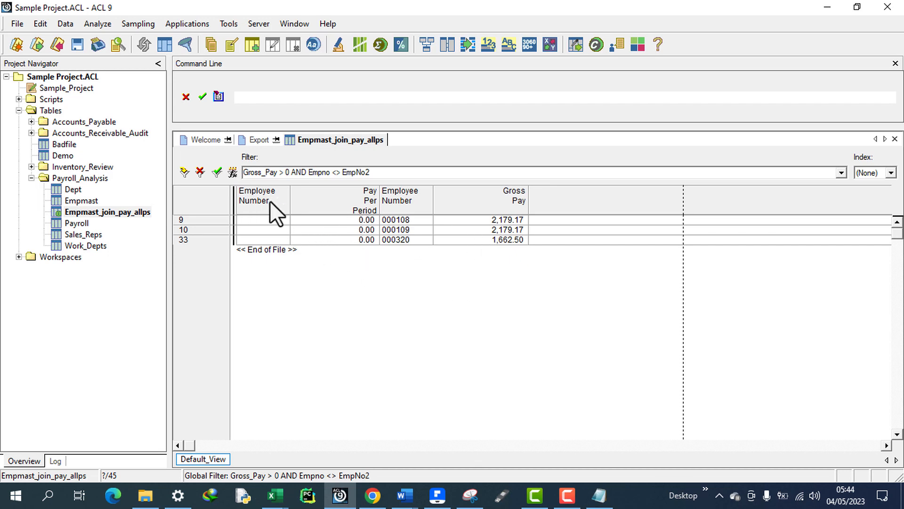
Compare the payroll Employee Number column with the Gross Pay amounts in the filtered records
{"action": "left_click", "coordinate": [414, 197]}
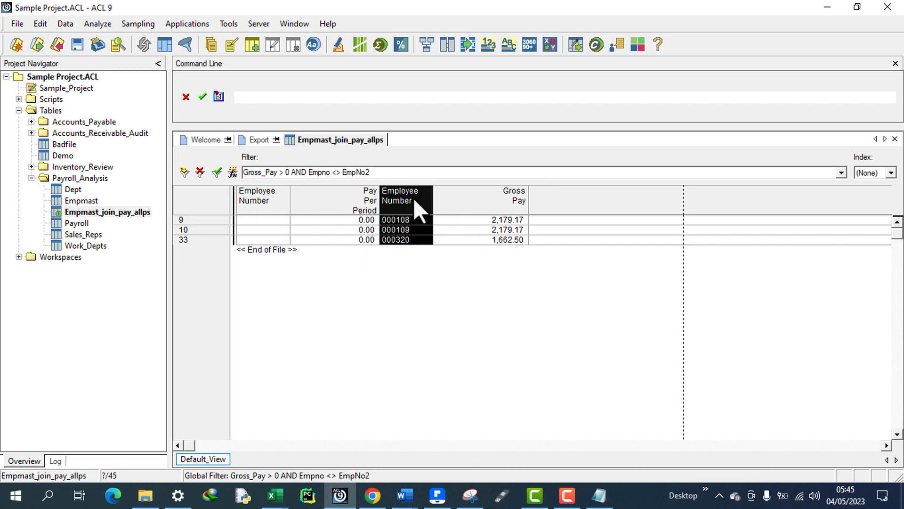
{"action": "left_click", "coordinate": [502, 199]}
{"action": "left_click", "coordinate": [415, 196]}
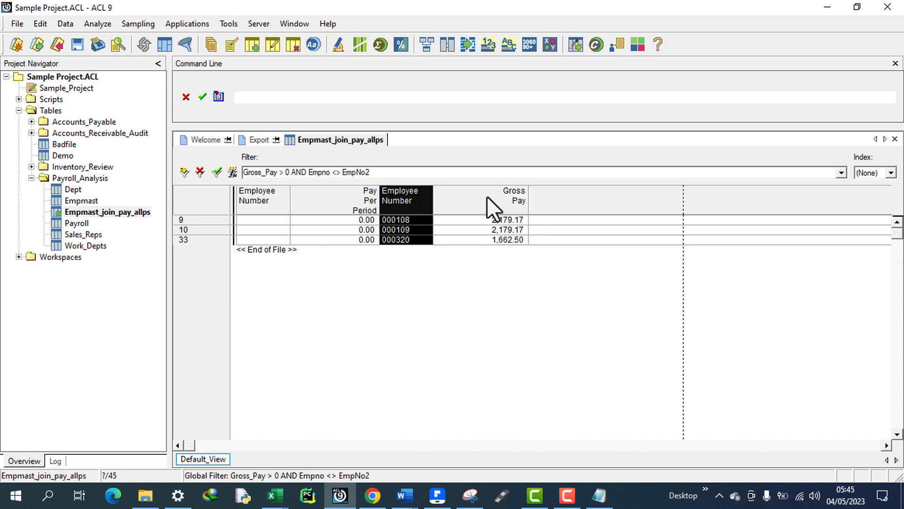
{"action": "left_click", "coordinate": [487, 197]}
{"action": "left_click", "coordinate": [415, 202]}
{"action": "left_click", "coordinate": [480, 205]}
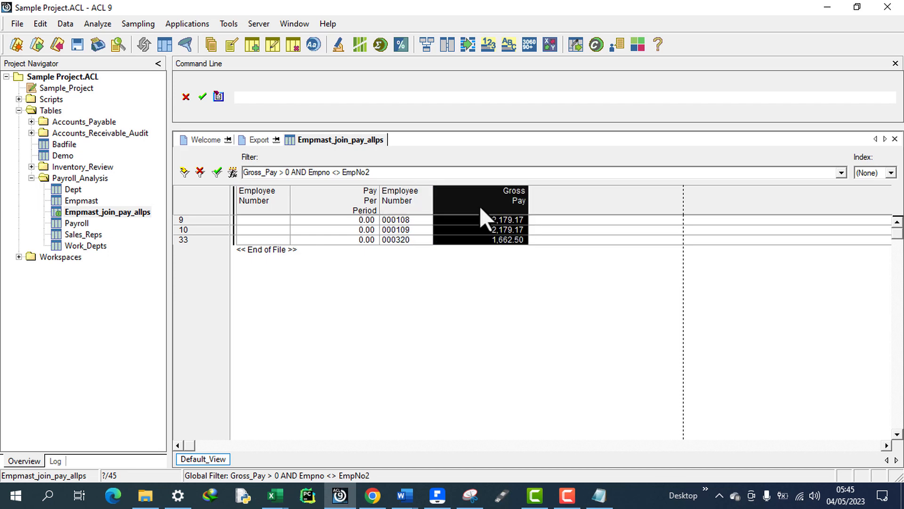
{"action": "left_click", "coordinate": [423, 206]}
{"action": "left_click", "coordinate": [526, 223]}
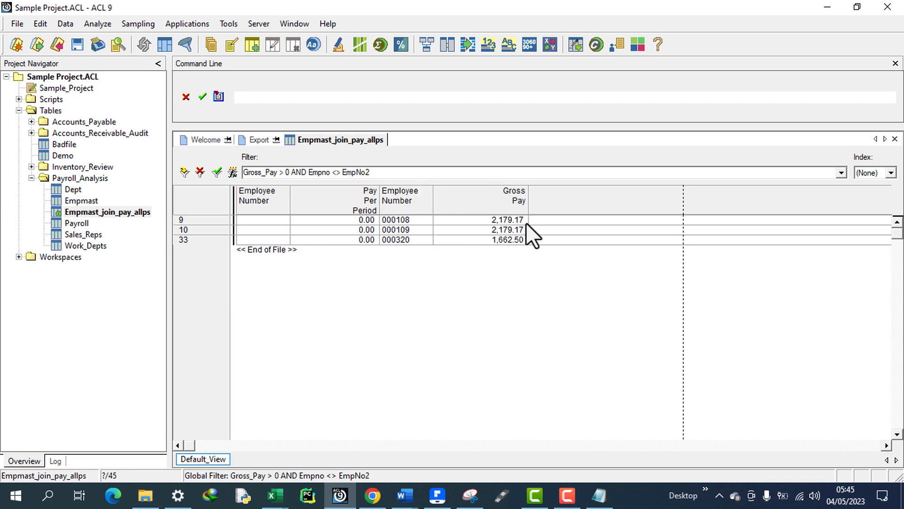
{"action": "left_click", "coordinate": [509, 220]}
{"action": "left_click", "coordinate": [515, 229]}
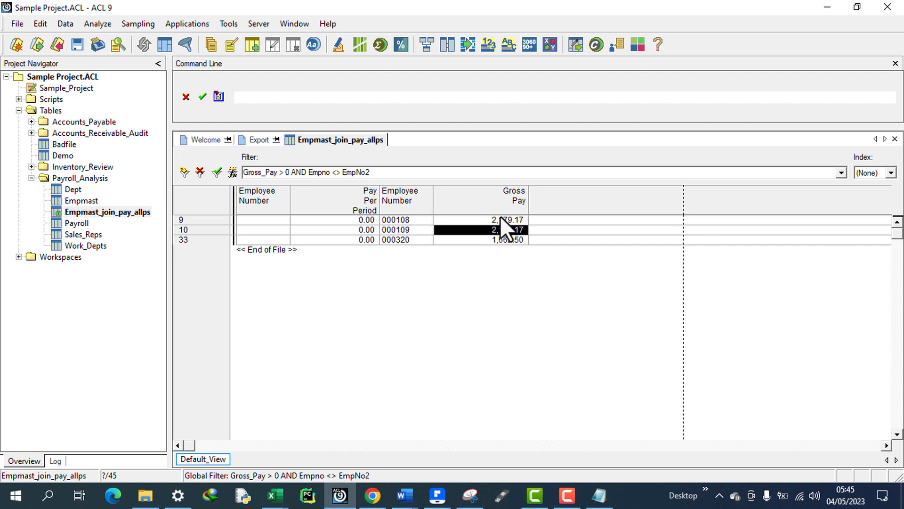
{"action": "left_click", "coordinate": [499, 218]}
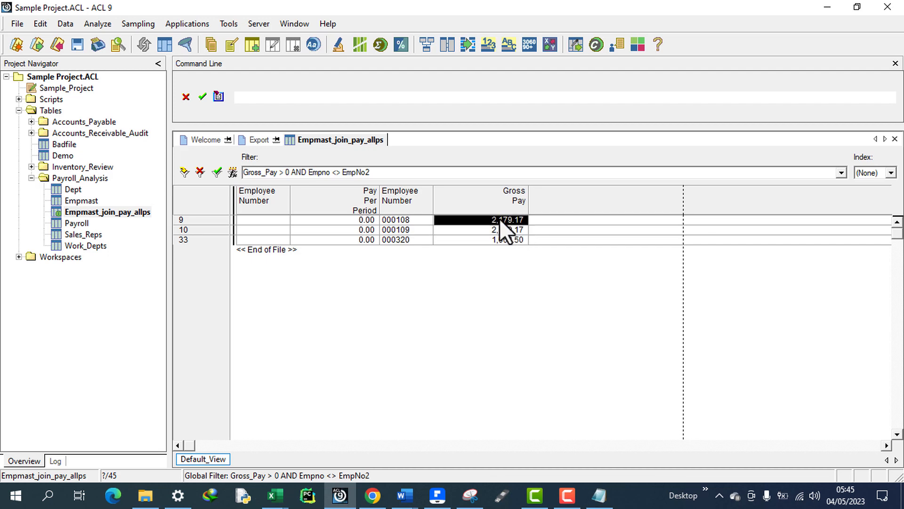
{"action": "left_click", "coordinate": [515, 230]}
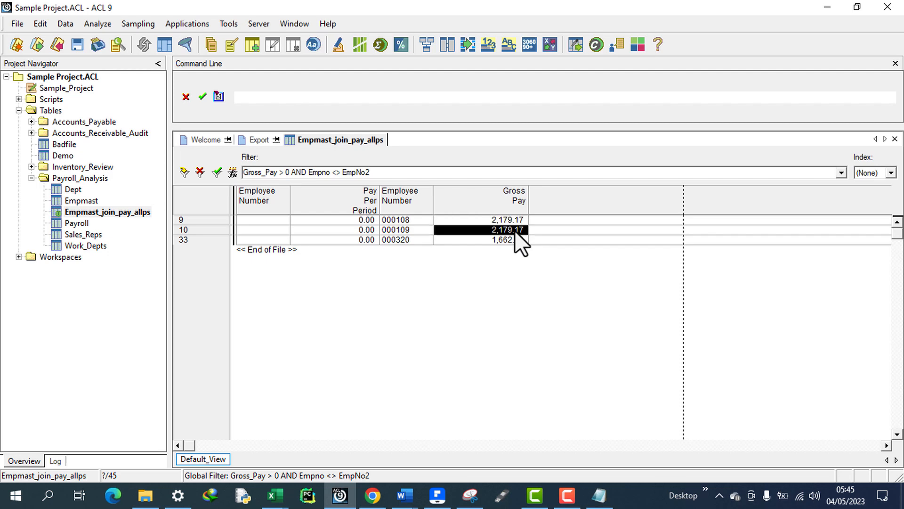
Narrow the Gross Pay column and check the payment made to each payroll employee number in the filtered records
{"action": "left_click_drag", "start_coordinate": [527, 204], "coordinate": [505, 205]}
{"action": "left_click", "coordinate": [475, 222]}
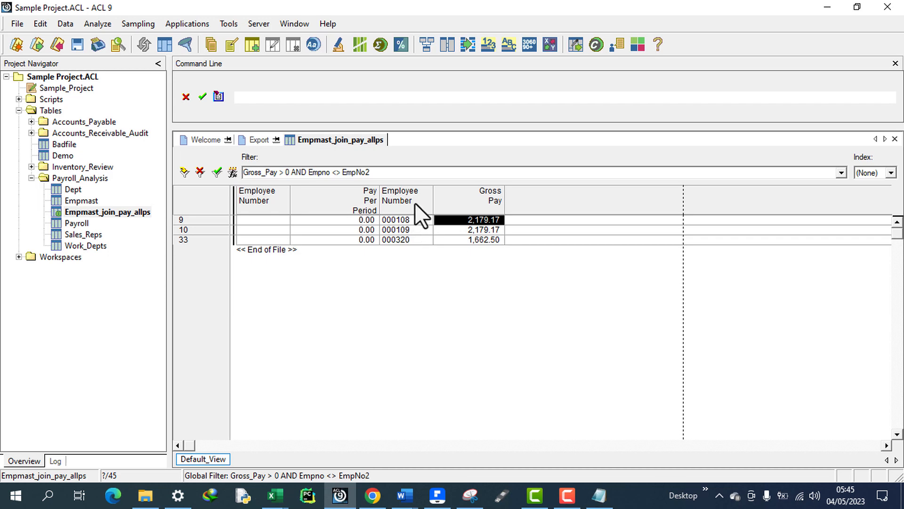
{"action": "left_click", "coordinate": [477, 232]}
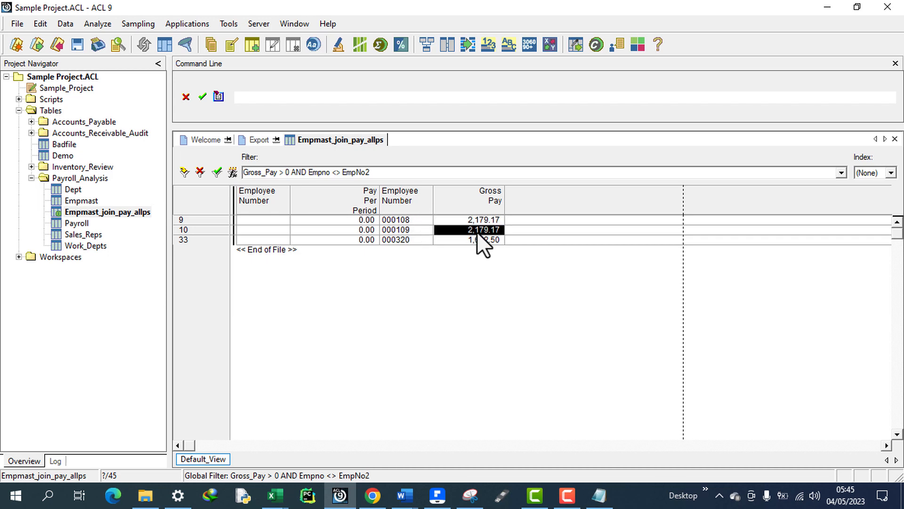
{"action": "left_click", "coordinate": [414, 221]}
{"action": "left_click", "coordinate": [417, 232]}
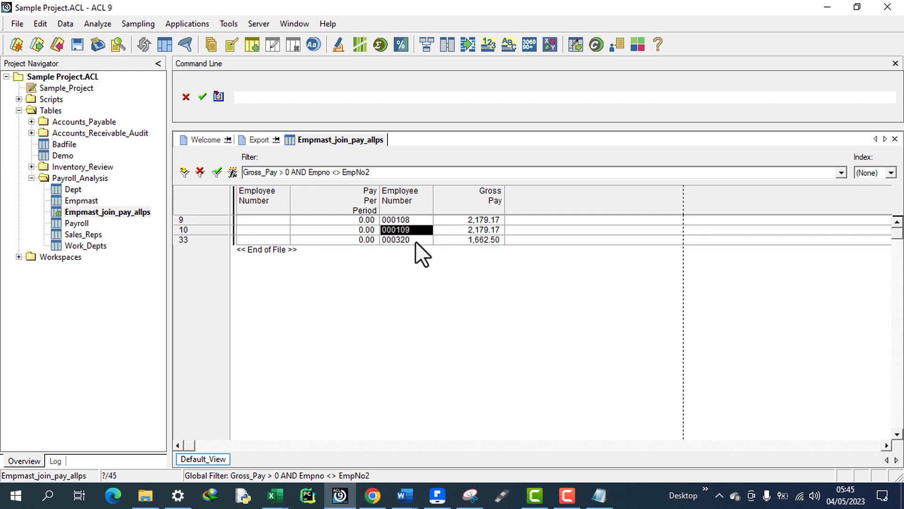
{"action": "left_click", "coordinate": [416, 241]}
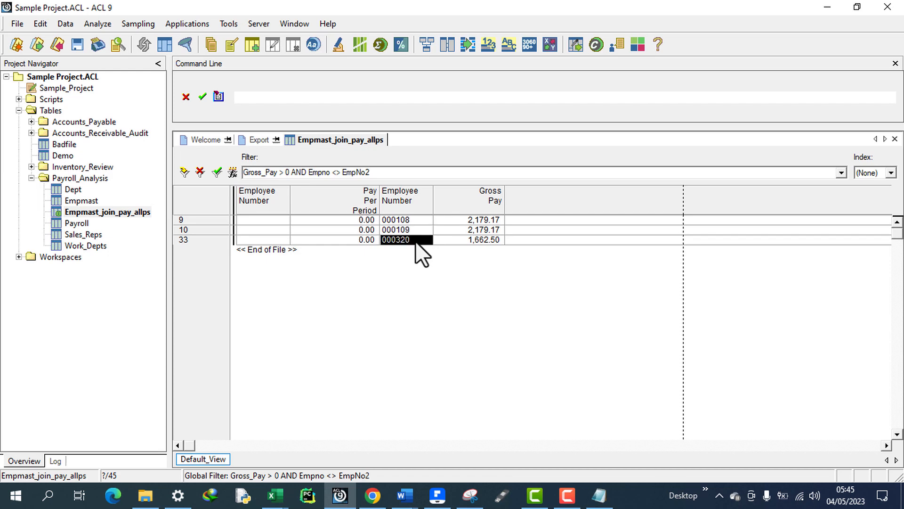
{"action": "left_click", "coordinate": [494, 219]}
{"action": "left_click", "coordinate": [492, 230]}
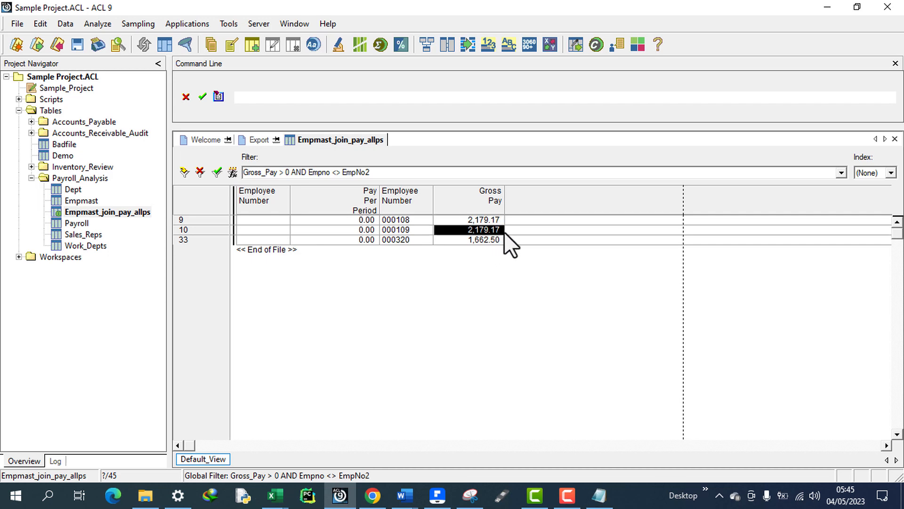
{"action": "left_click", "coordinate": [482, 240]}
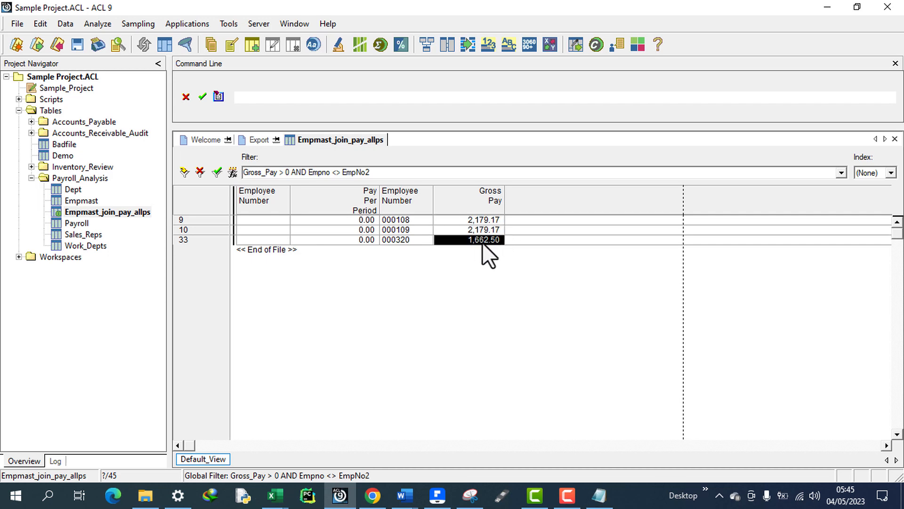
Examine the employee master's Employee Number column against the payroll employee numbers and Gross Pay in the filtered records
{"action": "left_click", "coordinate": [274, 217]}
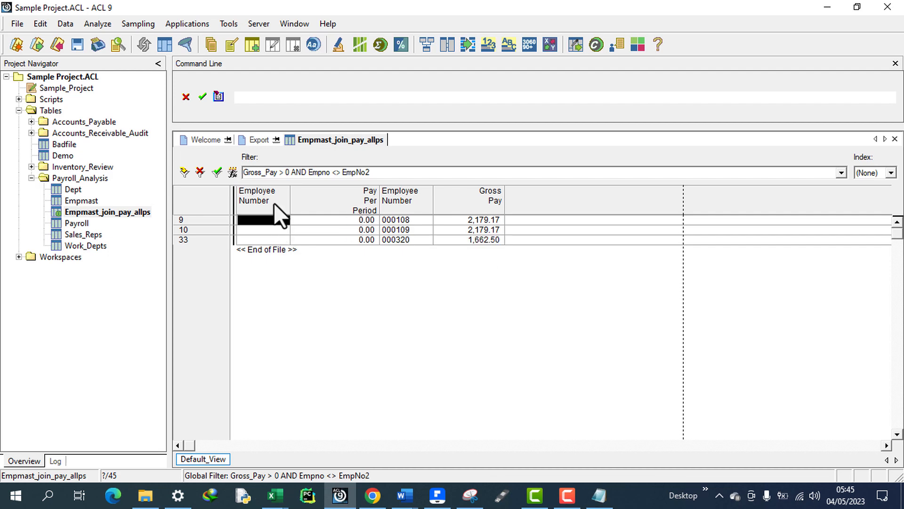
{"action": "left_click", "coordinate": [273, 202]}
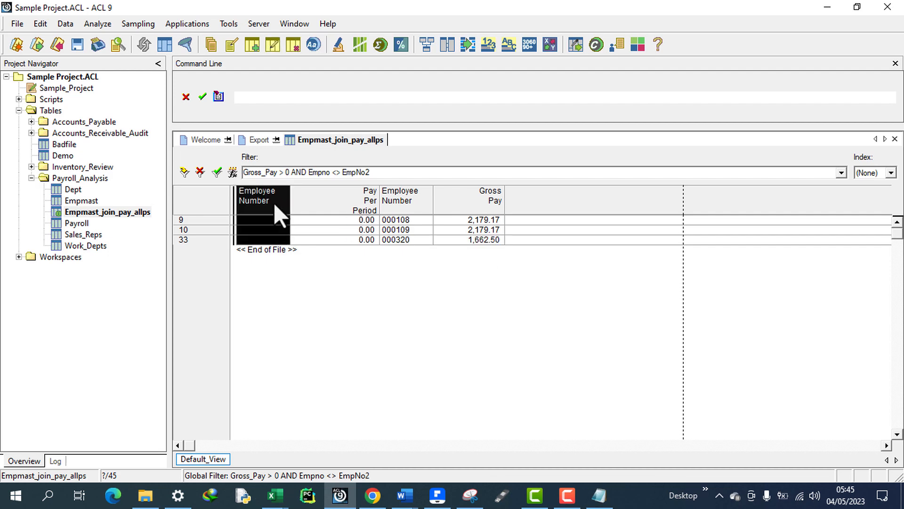
{"action": "mouse_move", "coordinate": [273, 202]}
{"action": "left_mouse_down"}
{"action": "mouse_move", "coordinate": [330, 197]}
{"action": "mouse_move", "coordinate": [269, 197]}
{"action": "left_mouse_up"}
{"action": "left_click", "coordinate": [408, 202]}
{"action": "left_click", "coordinate": [272, 201]}
{"action": "left_click", "coordinate": [327, 198]}
{"action": "left_click", "coordinate": [279, 203]}
{"action": "left_click", "coordinate": [478, 238]}
{"action": "left_click", "coordinate": [268, 201]}
{"action": "left_click", "coordinate": [490, 239]}
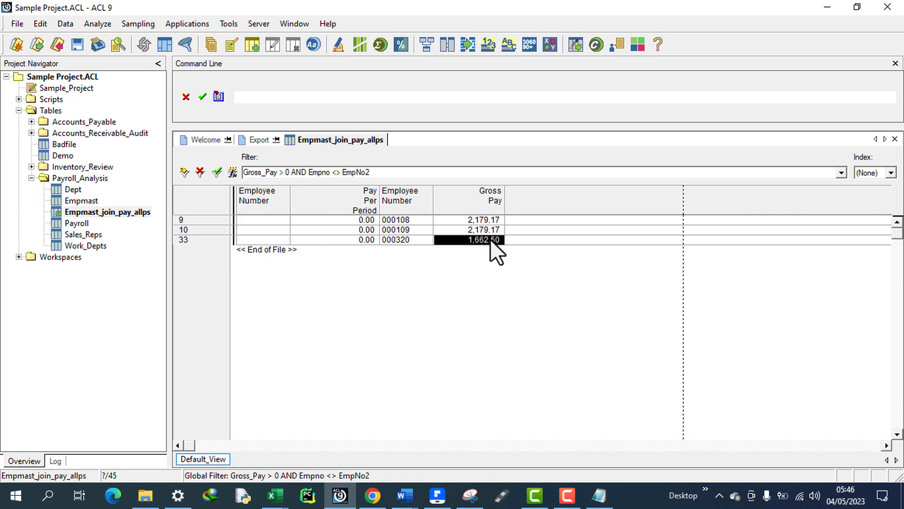
{"action": "left_click", "coordinate": [272, 193]}
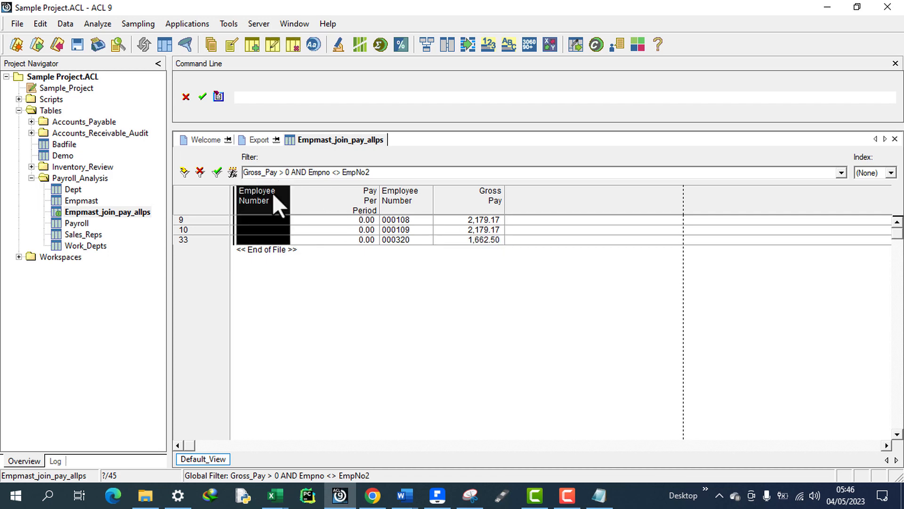
{"action": "left_click", "coordinate": [92, 21]}
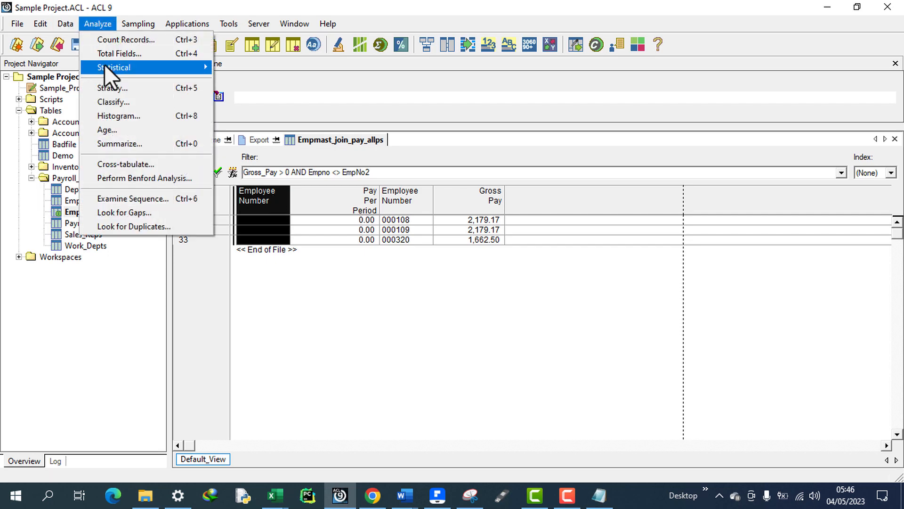
{"action": "mouse_move", "coordinate": [63, 28]}
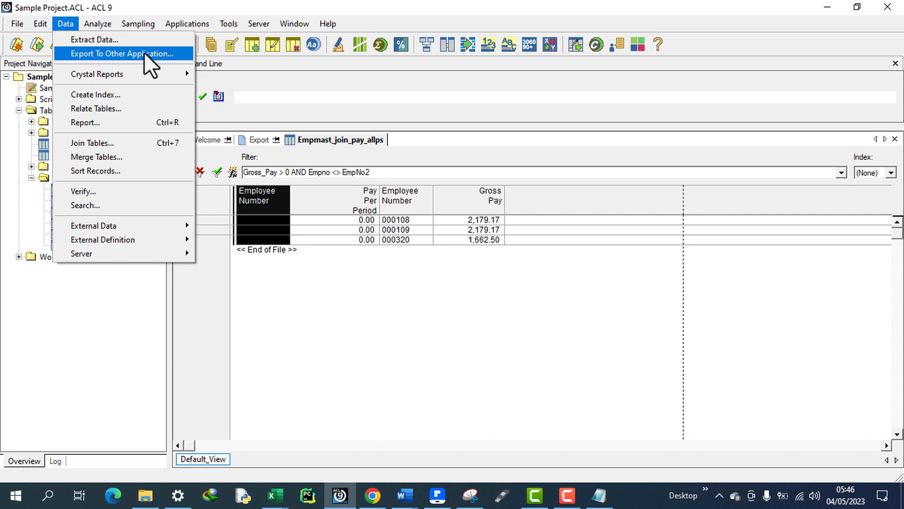
{"action": "left_click", "coordinate": [287, 292]}
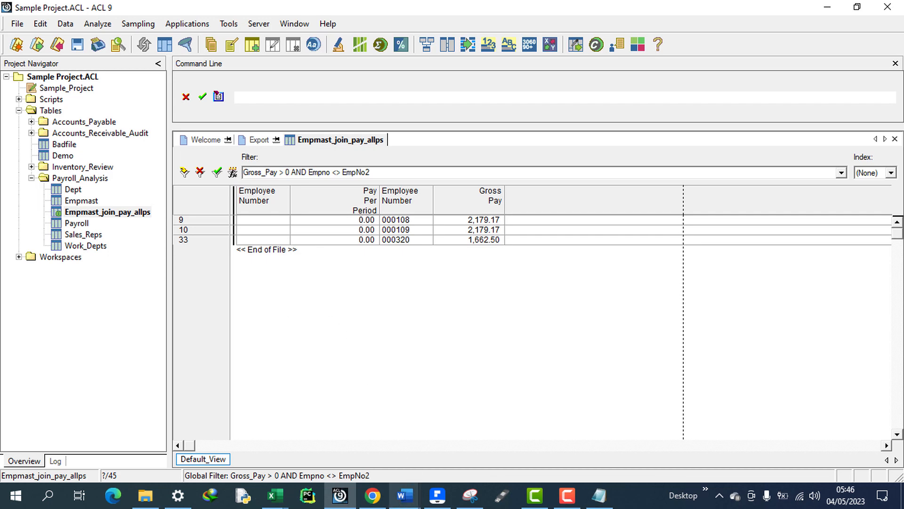
{"action": "mouse_move", "coordinate": [404, 495]}
{"action": "left_click", "coordinate": [479, 426]}
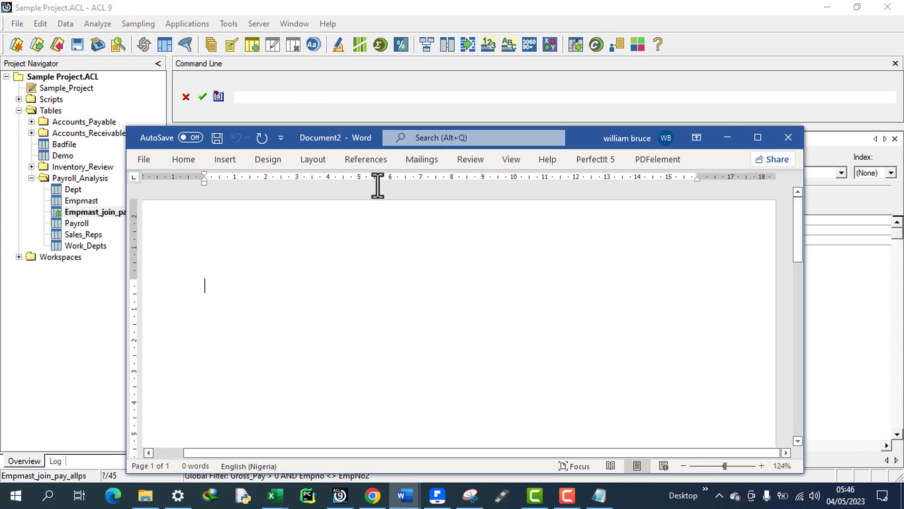
{"action": "left_click", "coordinate": [728, 137]}
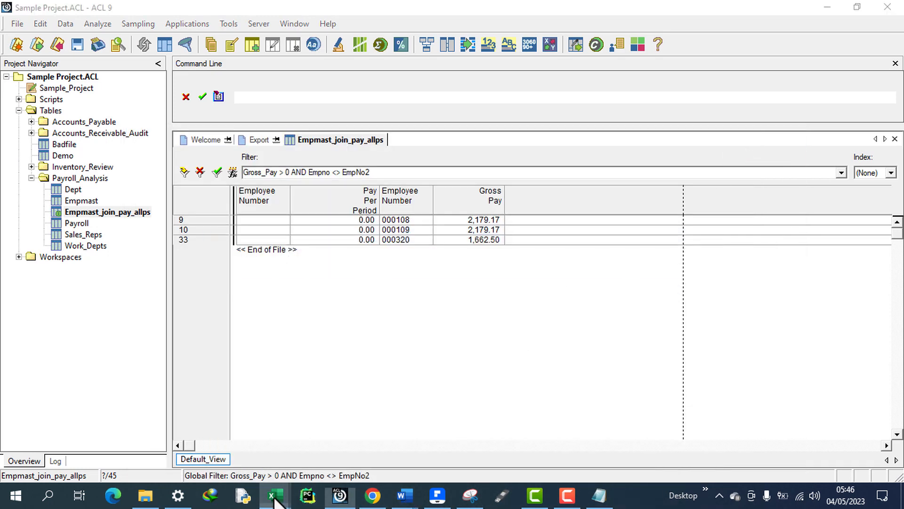
Switch to the exported Empmast_join_pay_allps workbook in Excel and enter the note "these employees are being underpaid" in cell A5
{"action": "mouse_move", "coordinate": [275, 497]}
{"action": "left_click", "coordinate": [334, 440]}
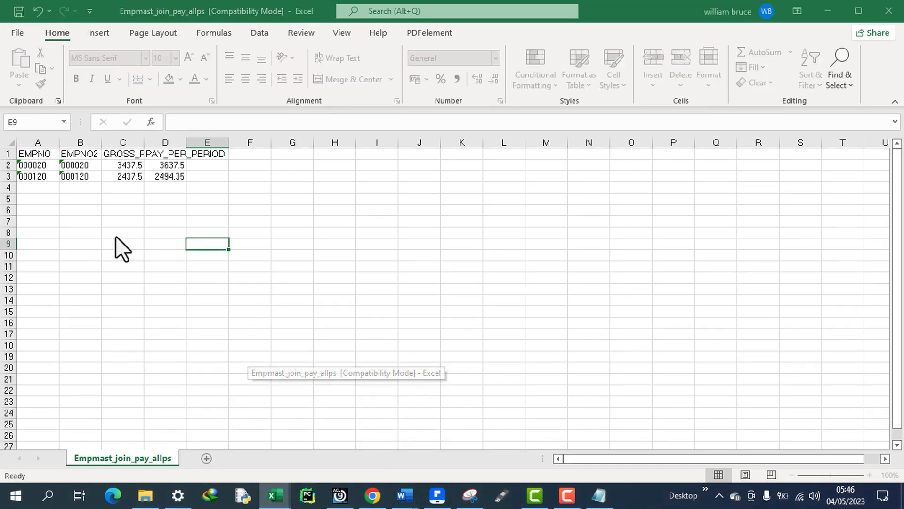
{"action": "left_click", "coordinate": [32, 202]}
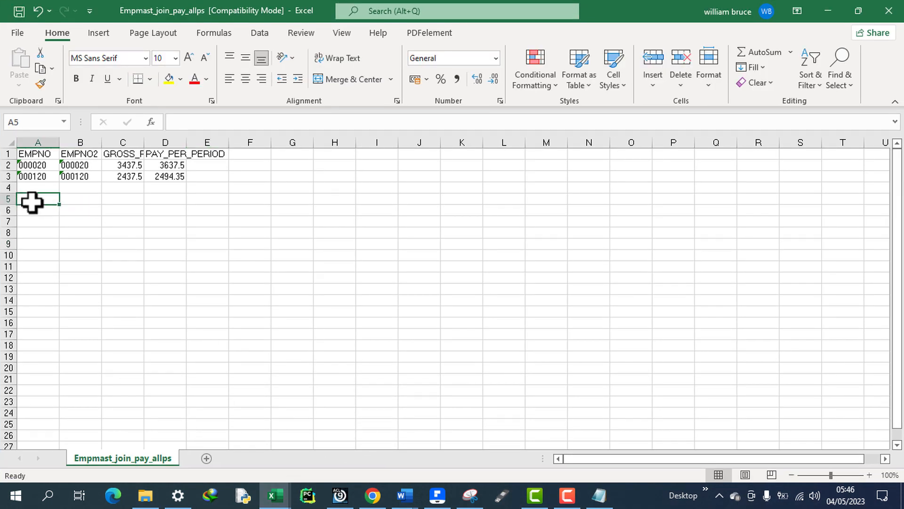
{"action": "type", "text": "these"}
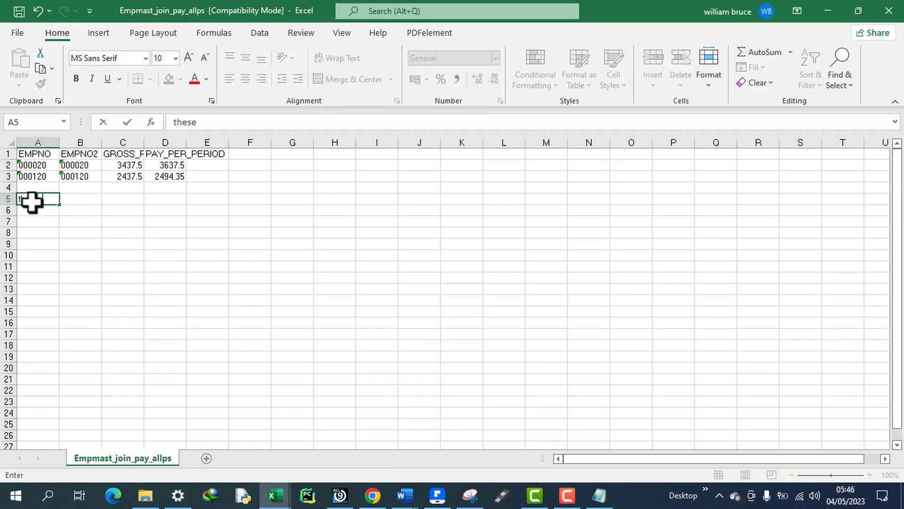
{"action": "type", "text": " employees a"}
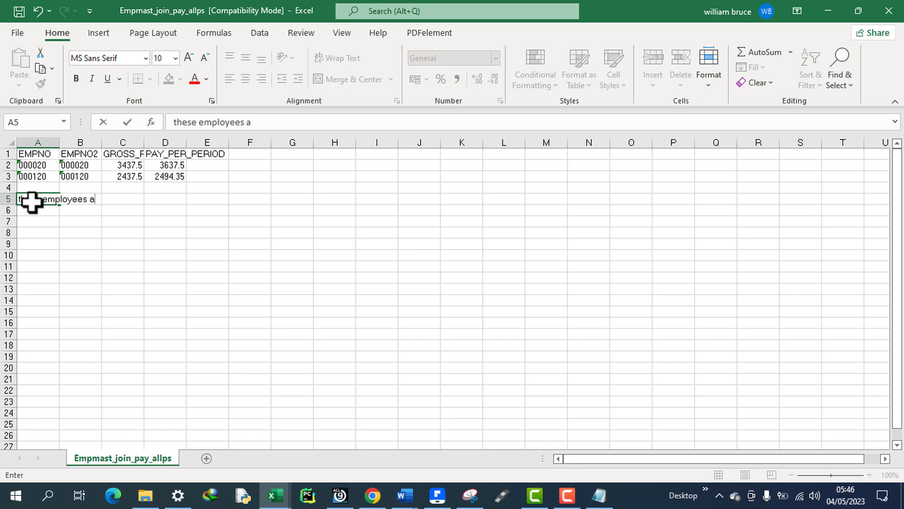
{"action": "type", "text": "re being underpai"}
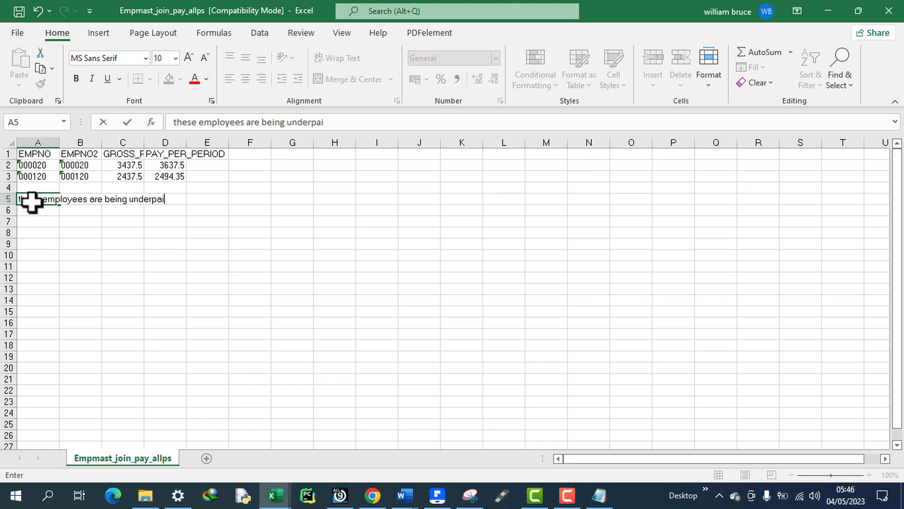
{"action": "type", "text": "d"}
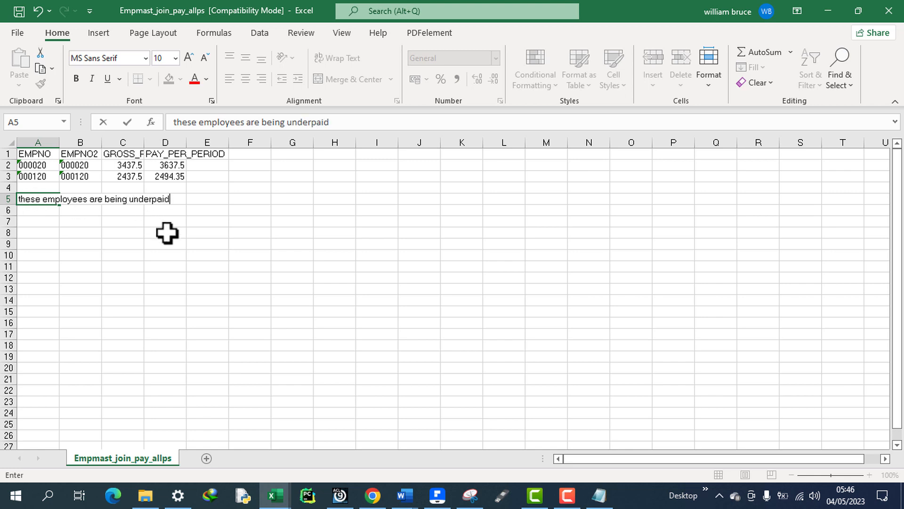
Commit the underpayment note in cell A5 and save the Empmast_join_pay_allps workbook
{"action": "left_click", "coordinate": [76, 219]}
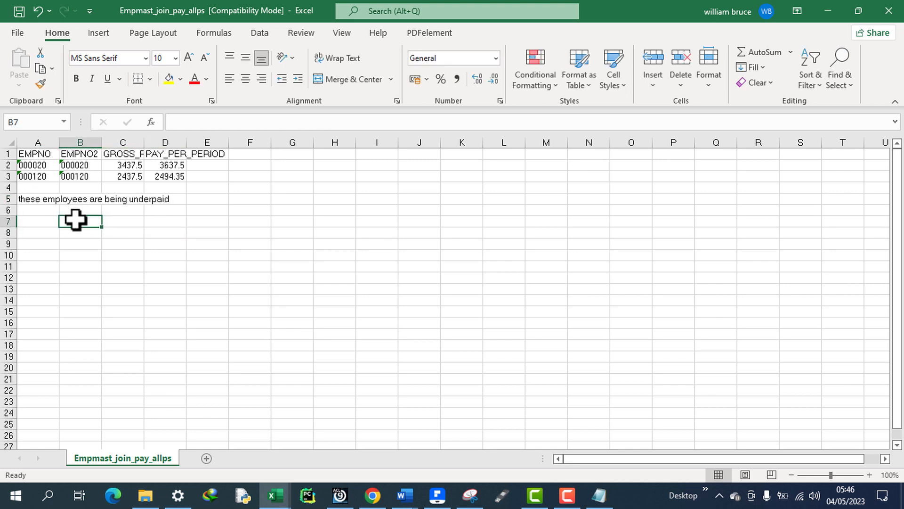
{"action": "left_click", "coordinate": [22, 15]}
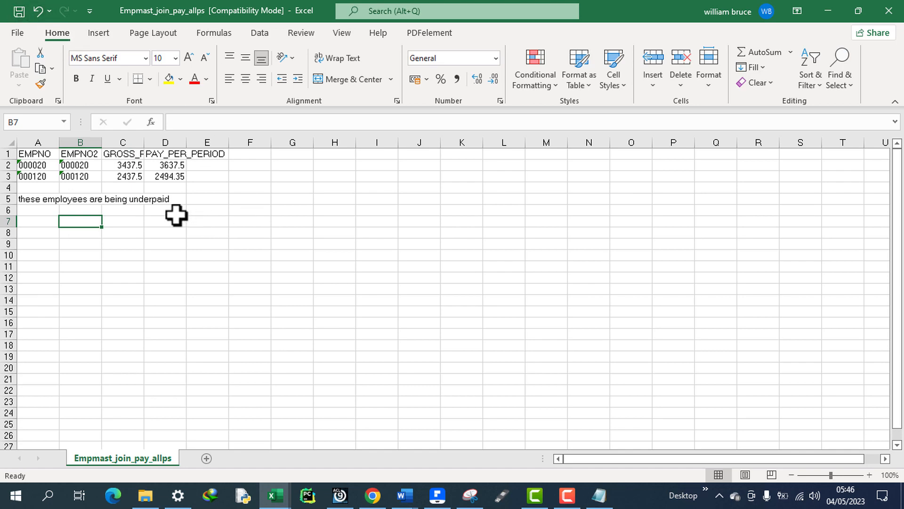
{"action": "left_click", "coordinate": [18, 34]}
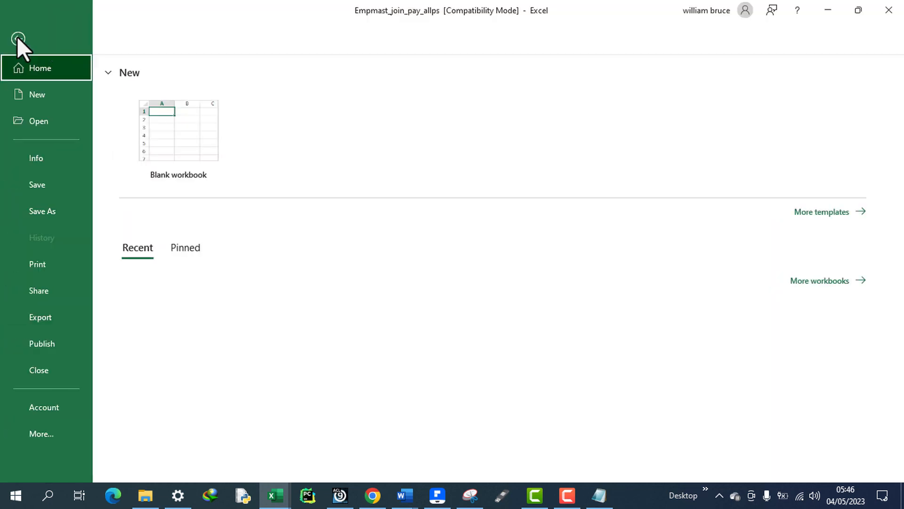
{"action": "left_click", "coordinate": [49, 207]}
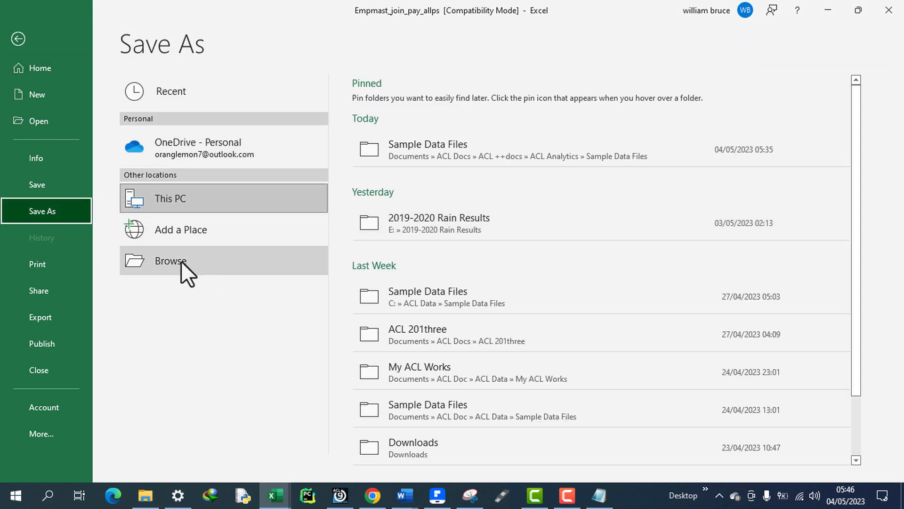
{"action": "left_click", "coordinate": [181, 261]}
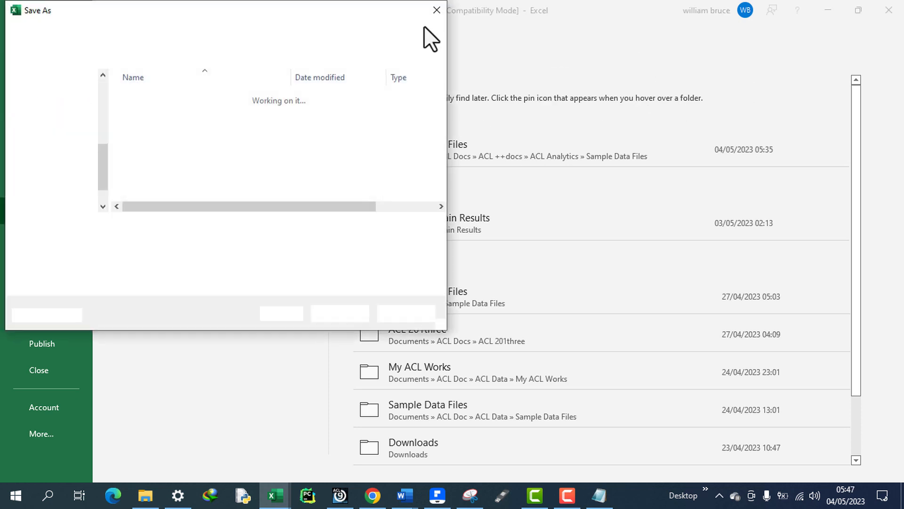
{"action": "left_click", "coordinate": [436, 13]}
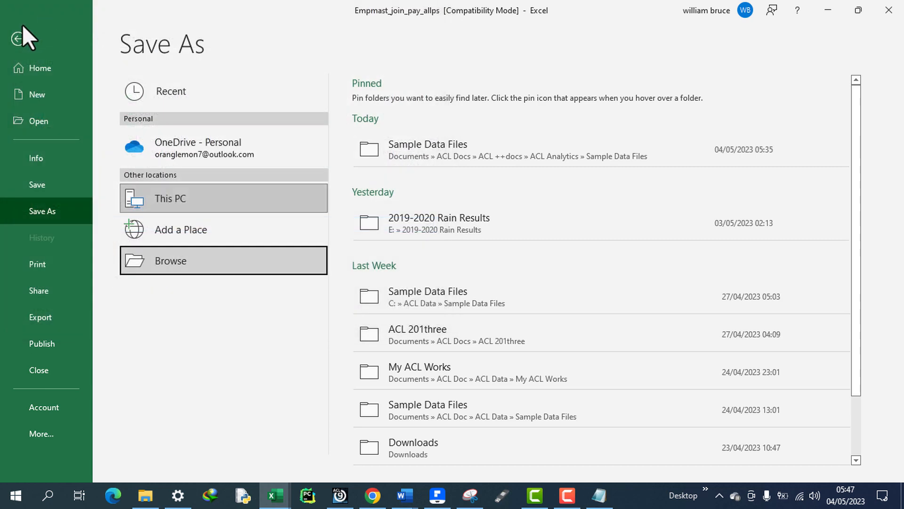
{"action": "left_click", "coordinate": [20, 33]}
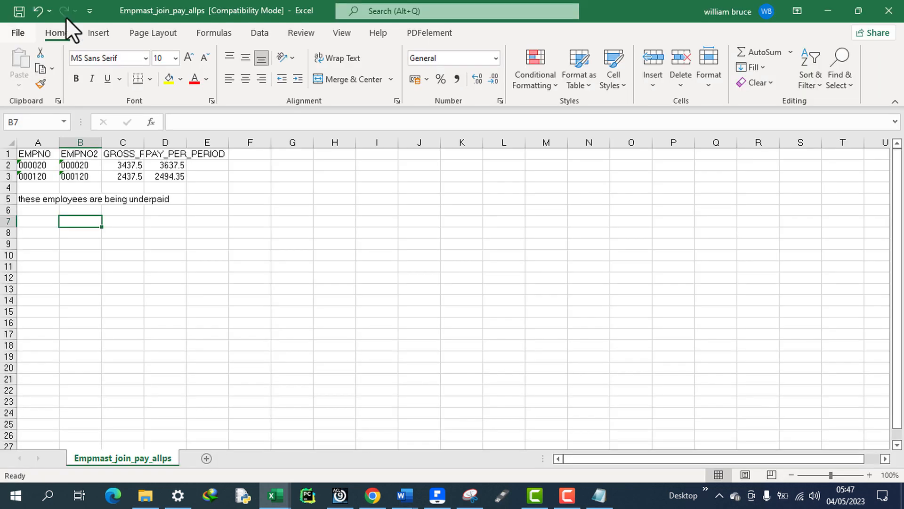
Switch to the AUDIT COMMAND LANGUAGE TEST PREP document in Word and review the three join exceptions listed under task 2
{"action": "left_click", "coordinate": [825, 8]}
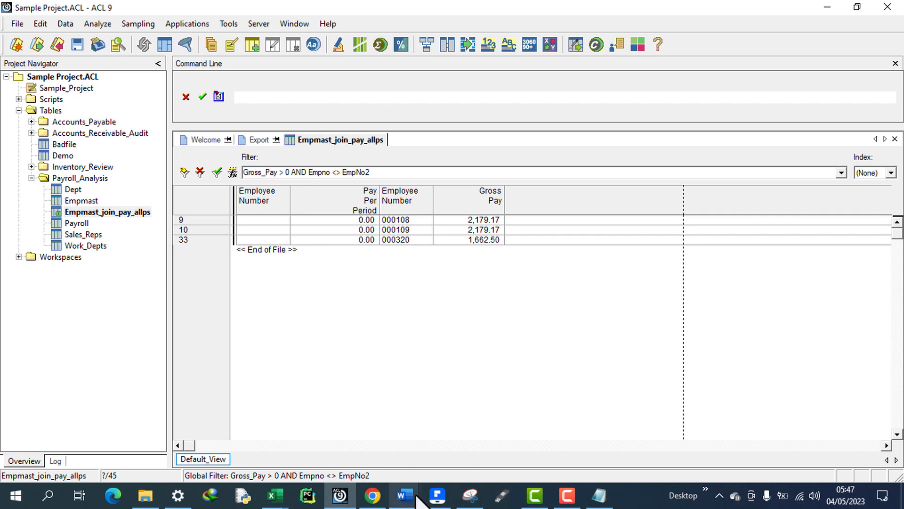
{"action": "mouse_move", "coordinate": [410, 495]}
{"action": "left_click", "coordinate": [364, 447]}
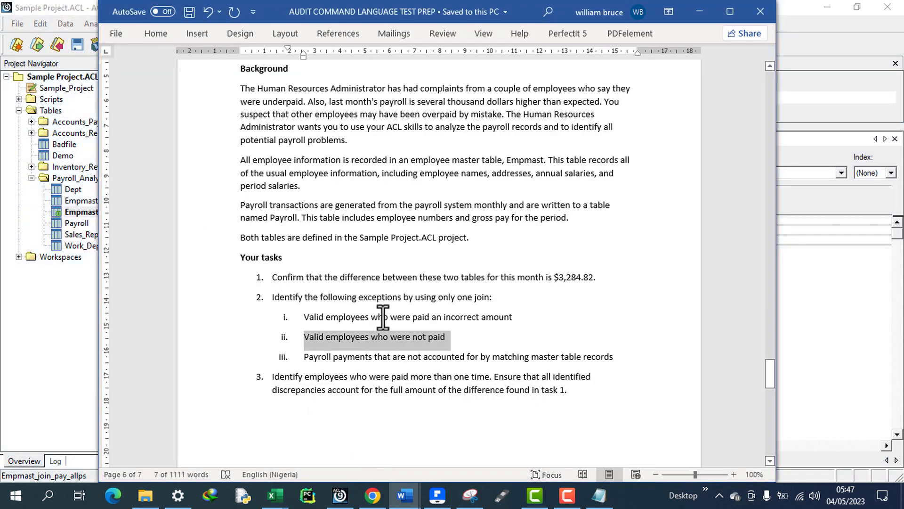
{"action": "left_click_drag", "start_coordinate": [301, 317], "coordinate": [605, 363]}
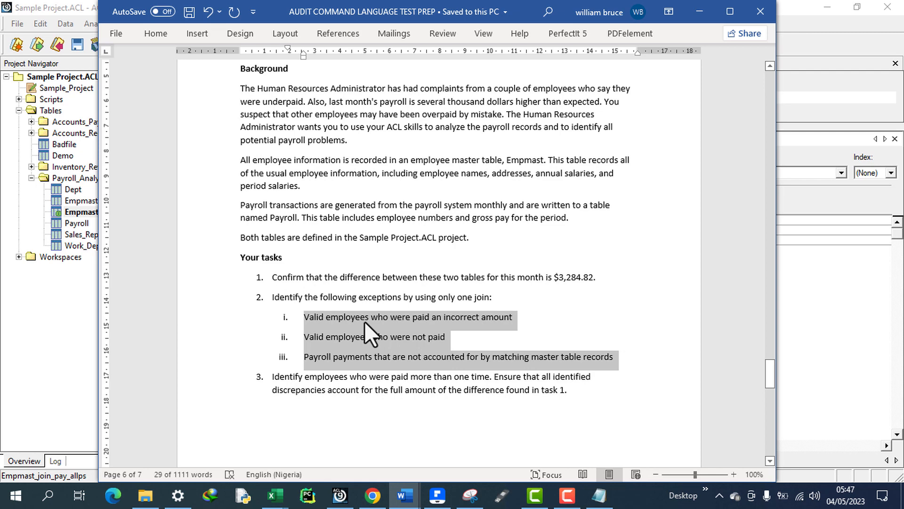
{"action": "left_click", "coordinate": [498, 321]}
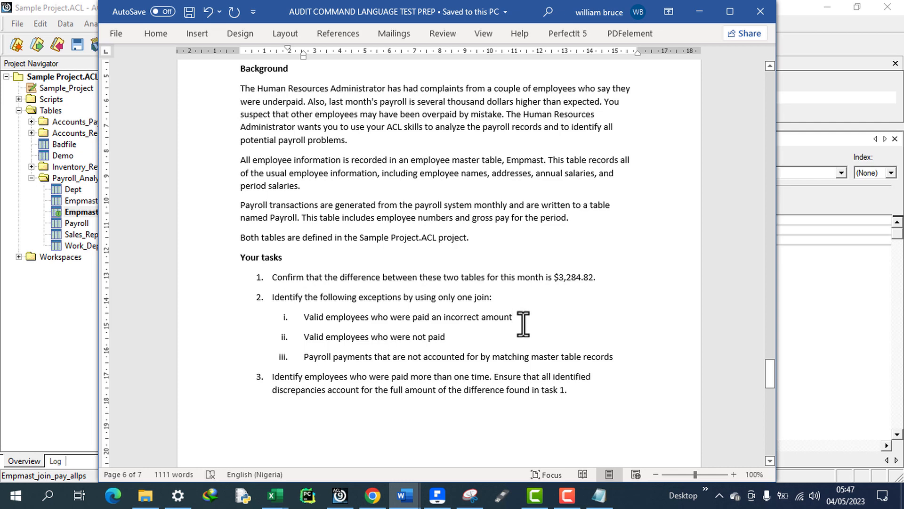
{"action": "left_click", "coordinate": [340, 343]}
{"action": "left_click_drag", "start_coordinate": [345, 340], "coordinate": [461, 344]}
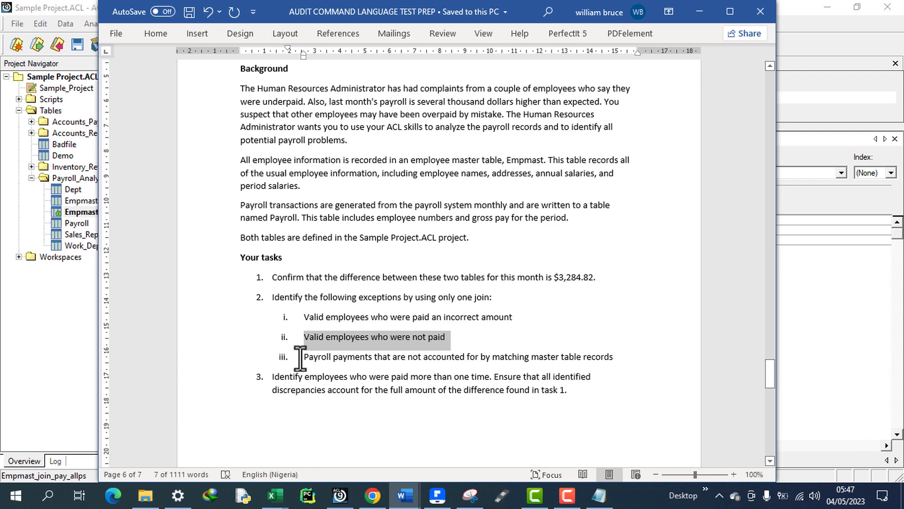
{"action": "left_click", "coordinate": [459, 335]}
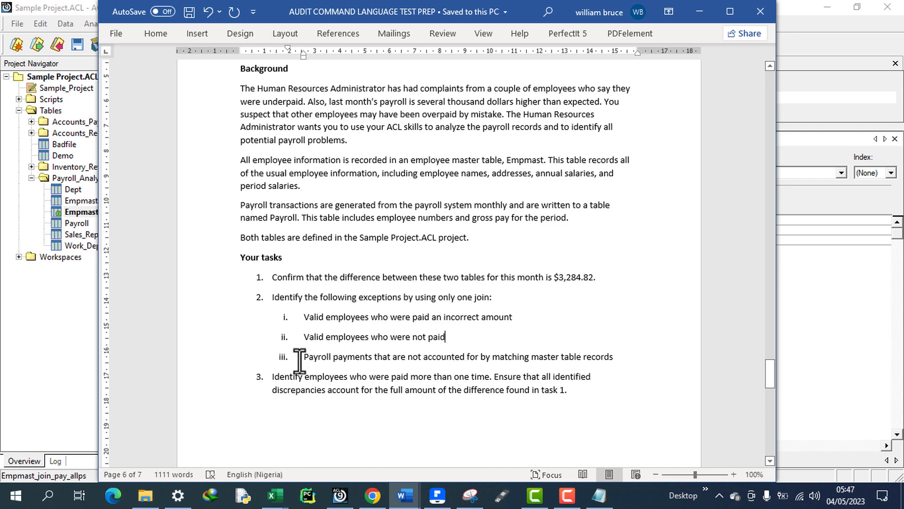
{"action": "left_click_drag", "start_coordinate": [347, 359], "coordinate": [615, 374]}
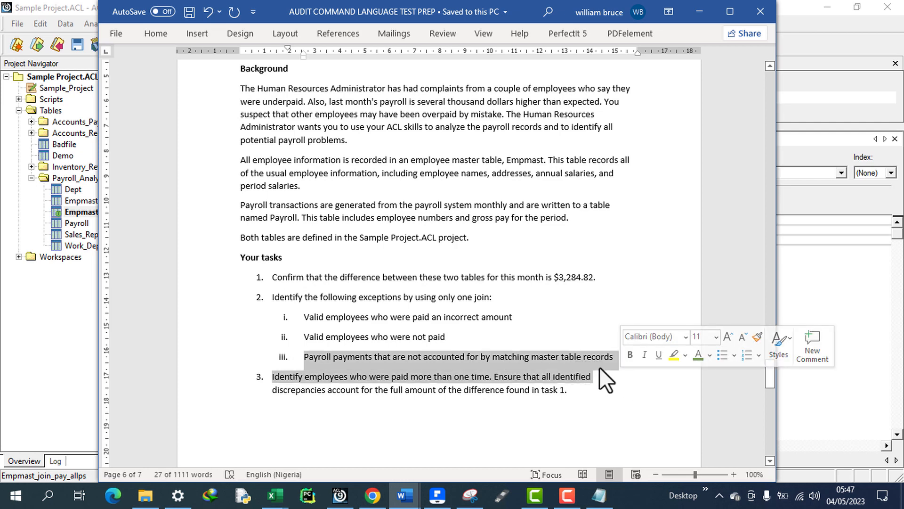
{"action": "left_click", "coordinate": [599, 368]}
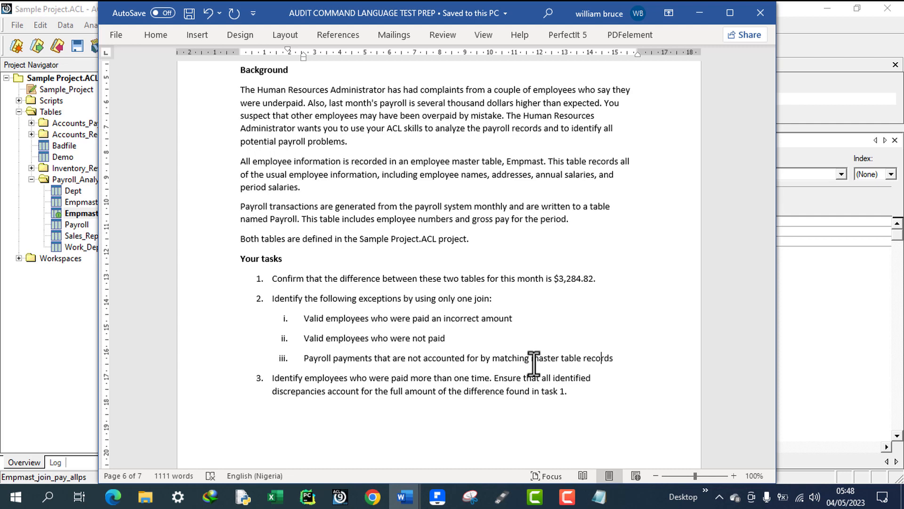
{"action": "double_click", "coordinate": [612, 361]}
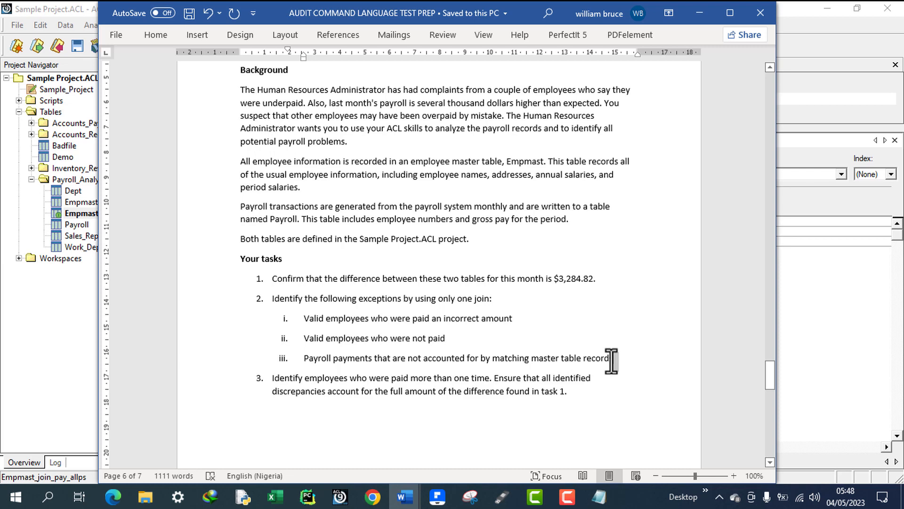
{"action": "double_click", "coordinate": [612, 361]}
Read task 3 about employees paid more than one time, and recheck task 2's item on employees paid an incorrect amount
{"action": "left_click", "coordinate": [563, 495]}
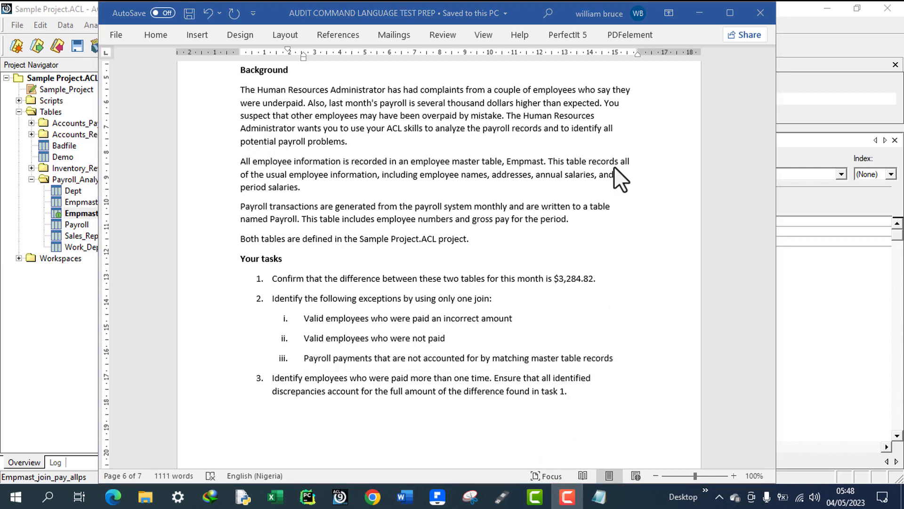
{"action": "left_click", "coordinate": [626, 101]}
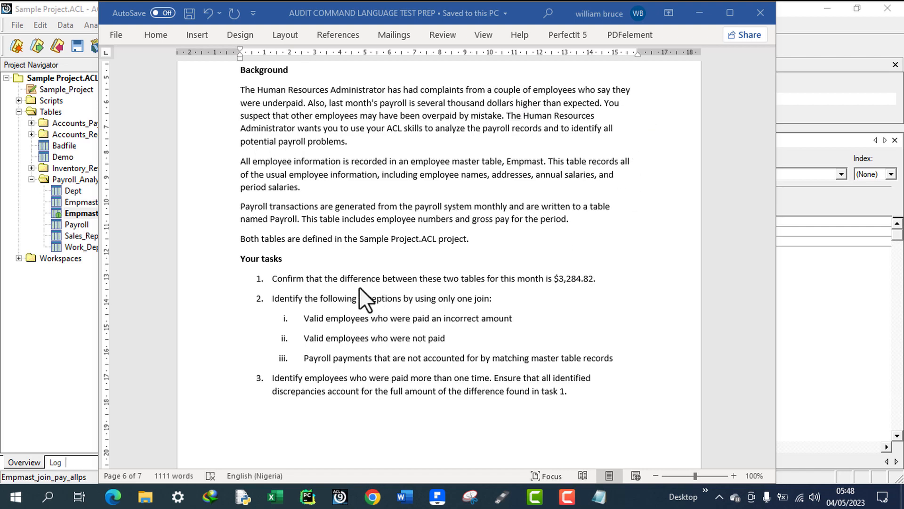
{"action": "left_click", "coordinate": [269, 379]}
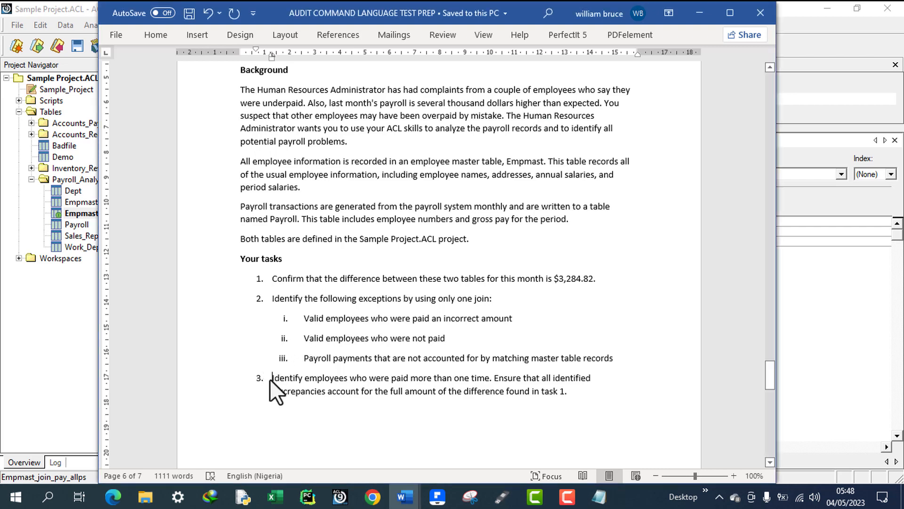
{"action": "left_click", "coordinate": [572, 395], "text": "shift"}
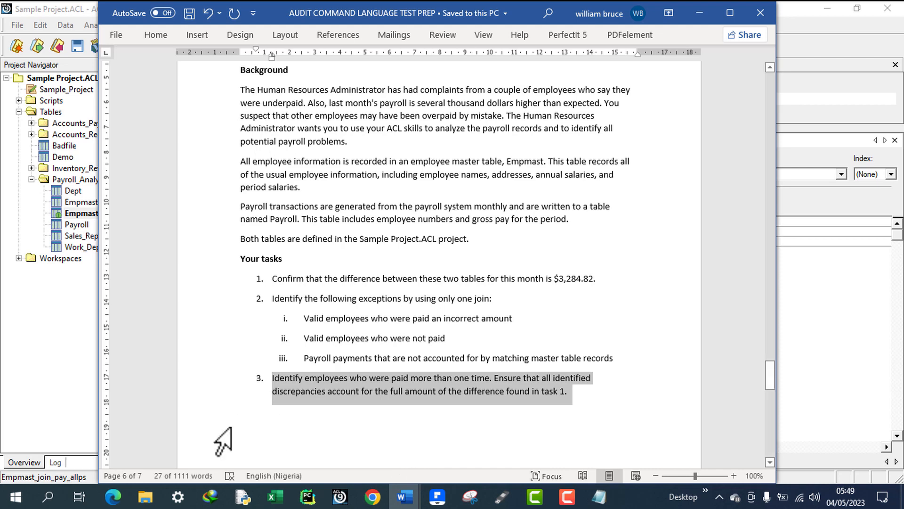
{"action": "double_click", "coordinate": [347, 319]}
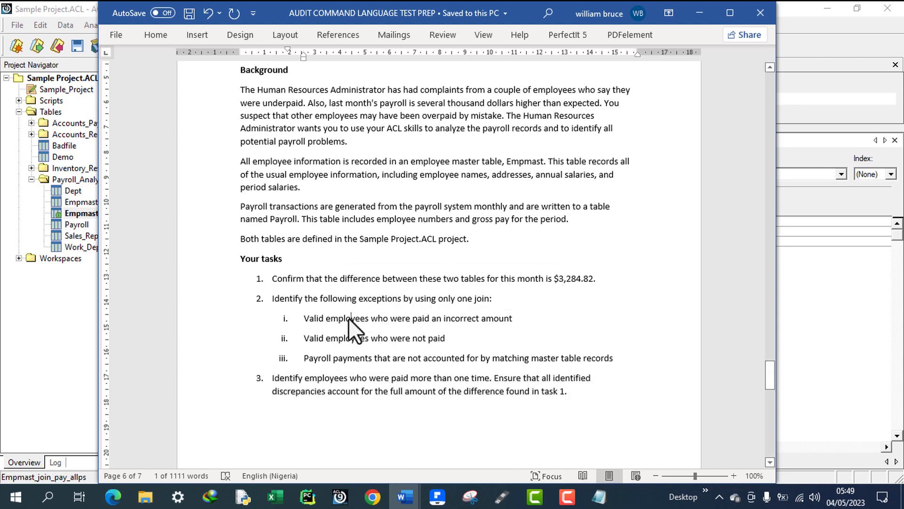
{"action": "triple_click", "coordinate": [349, 318]}
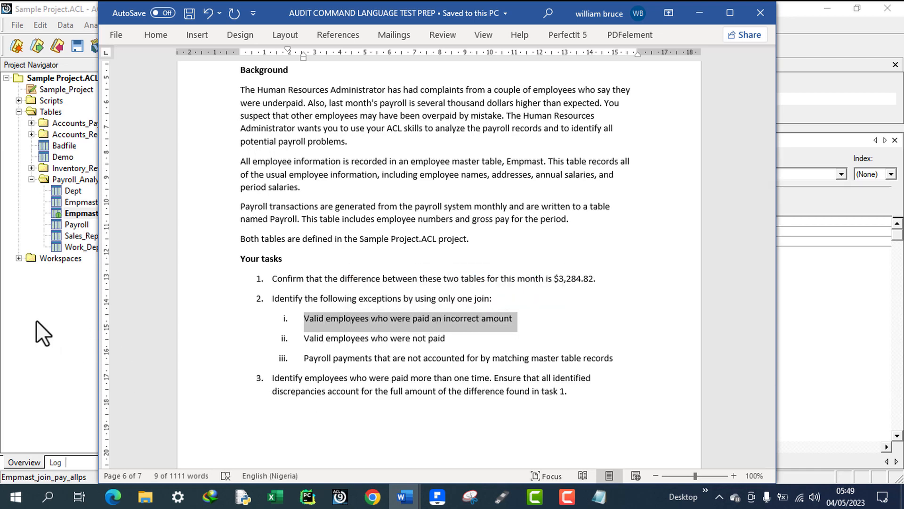
Switch back to ACL 9 and remove the filter from the Empmast_join_pay_allps table
{"action": "left_click", "coordinate": [61, 341]}
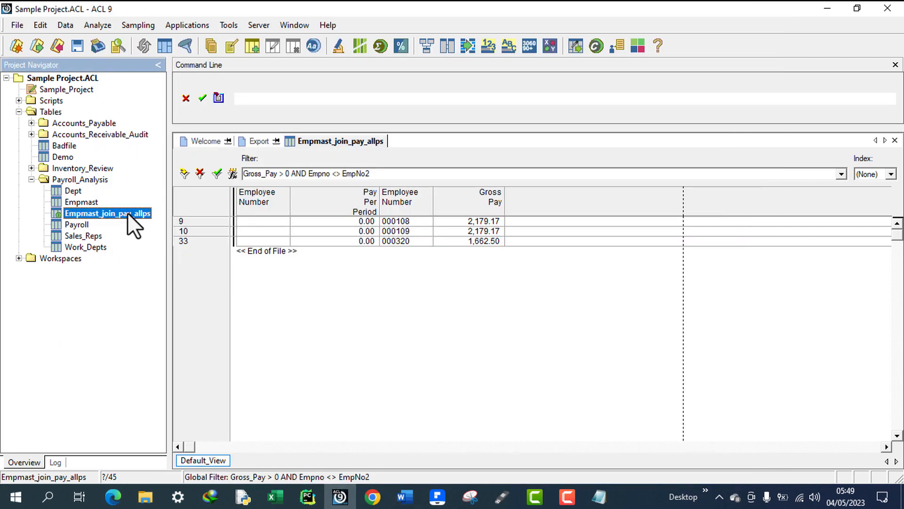
{"action": "left_click", "coordinate": [203, 175]}
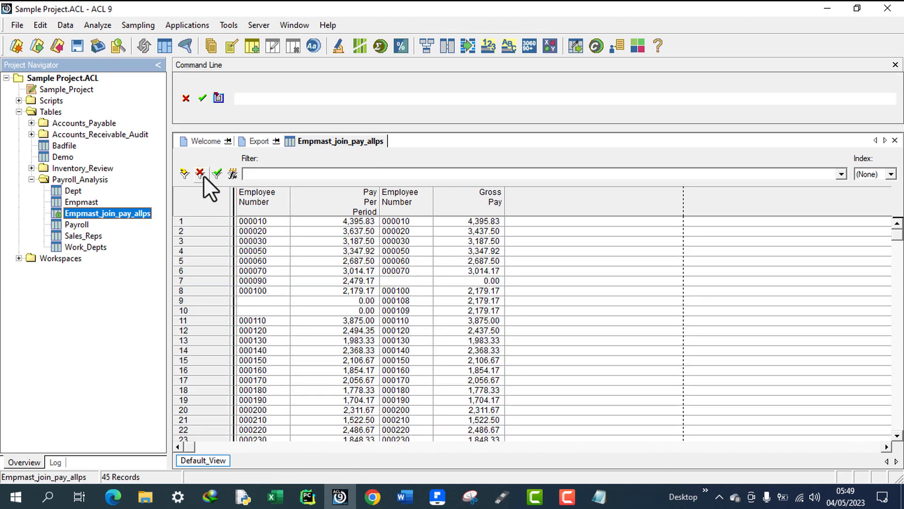